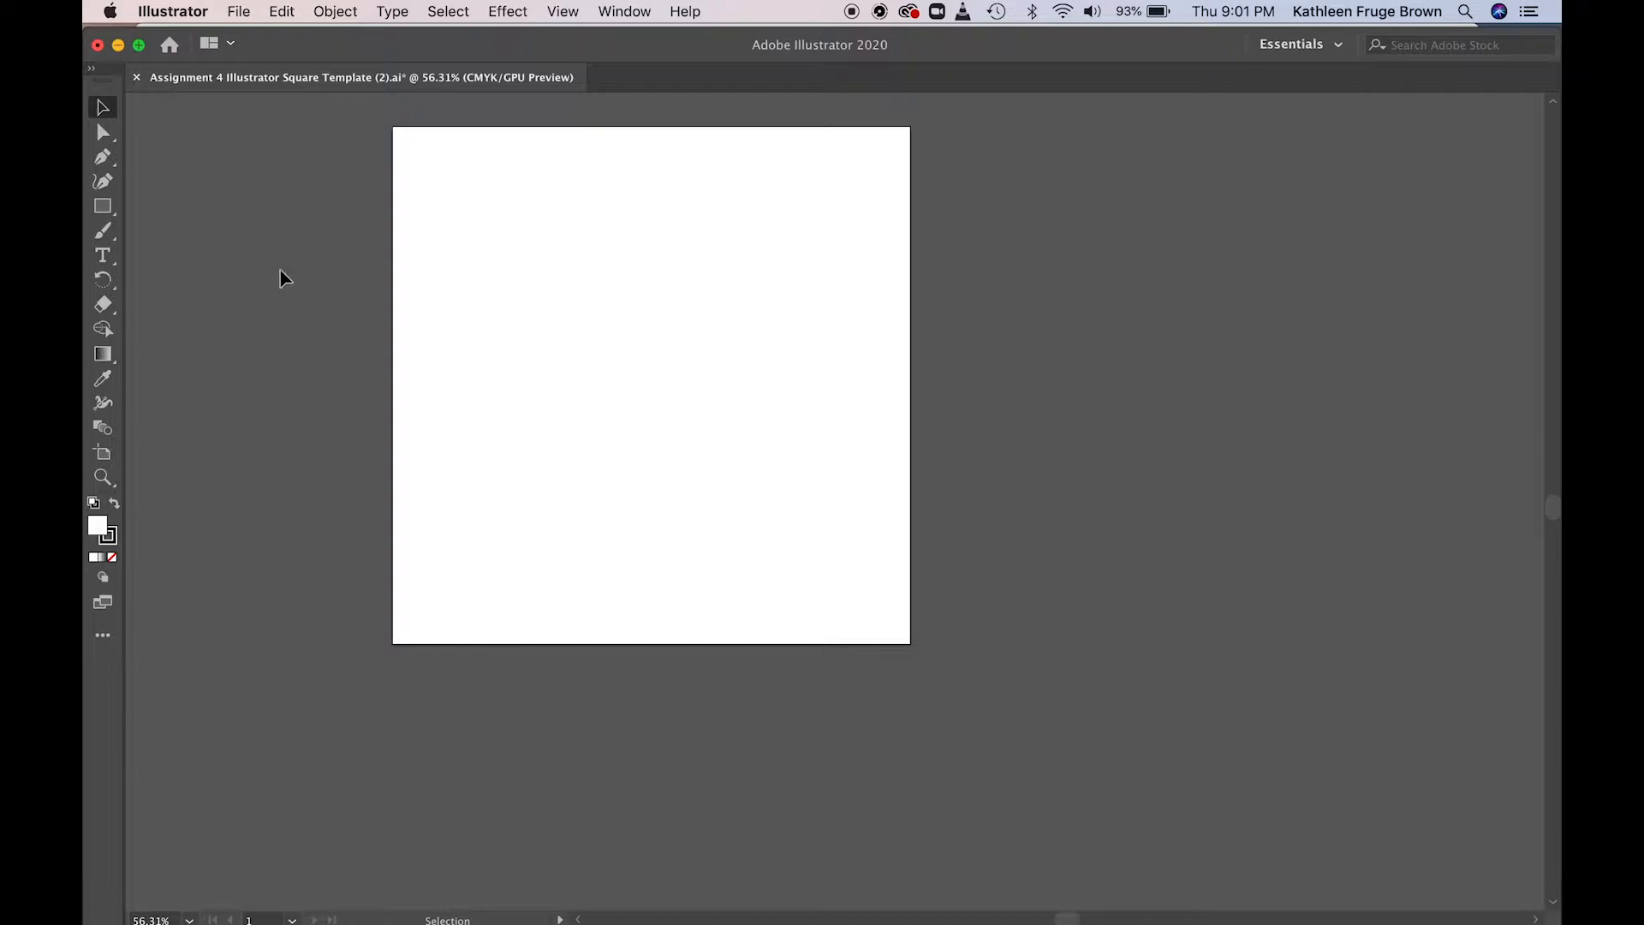
# - Draw three overlapping rectangles on the artboard, one upright, one wide across it and one lower upright, and rotate the last one clockwise about 30°
pyautogui.click(102, 206)
pyautogui.moveTo(527, 238); pyautogui.dragTo(633, 417)
pyautogui.moveTo(492, 319); pyautogui.dragTo(836, 378)
pyautogui.moveTo(650, 497); pyautogui.dragTo(749, 349)
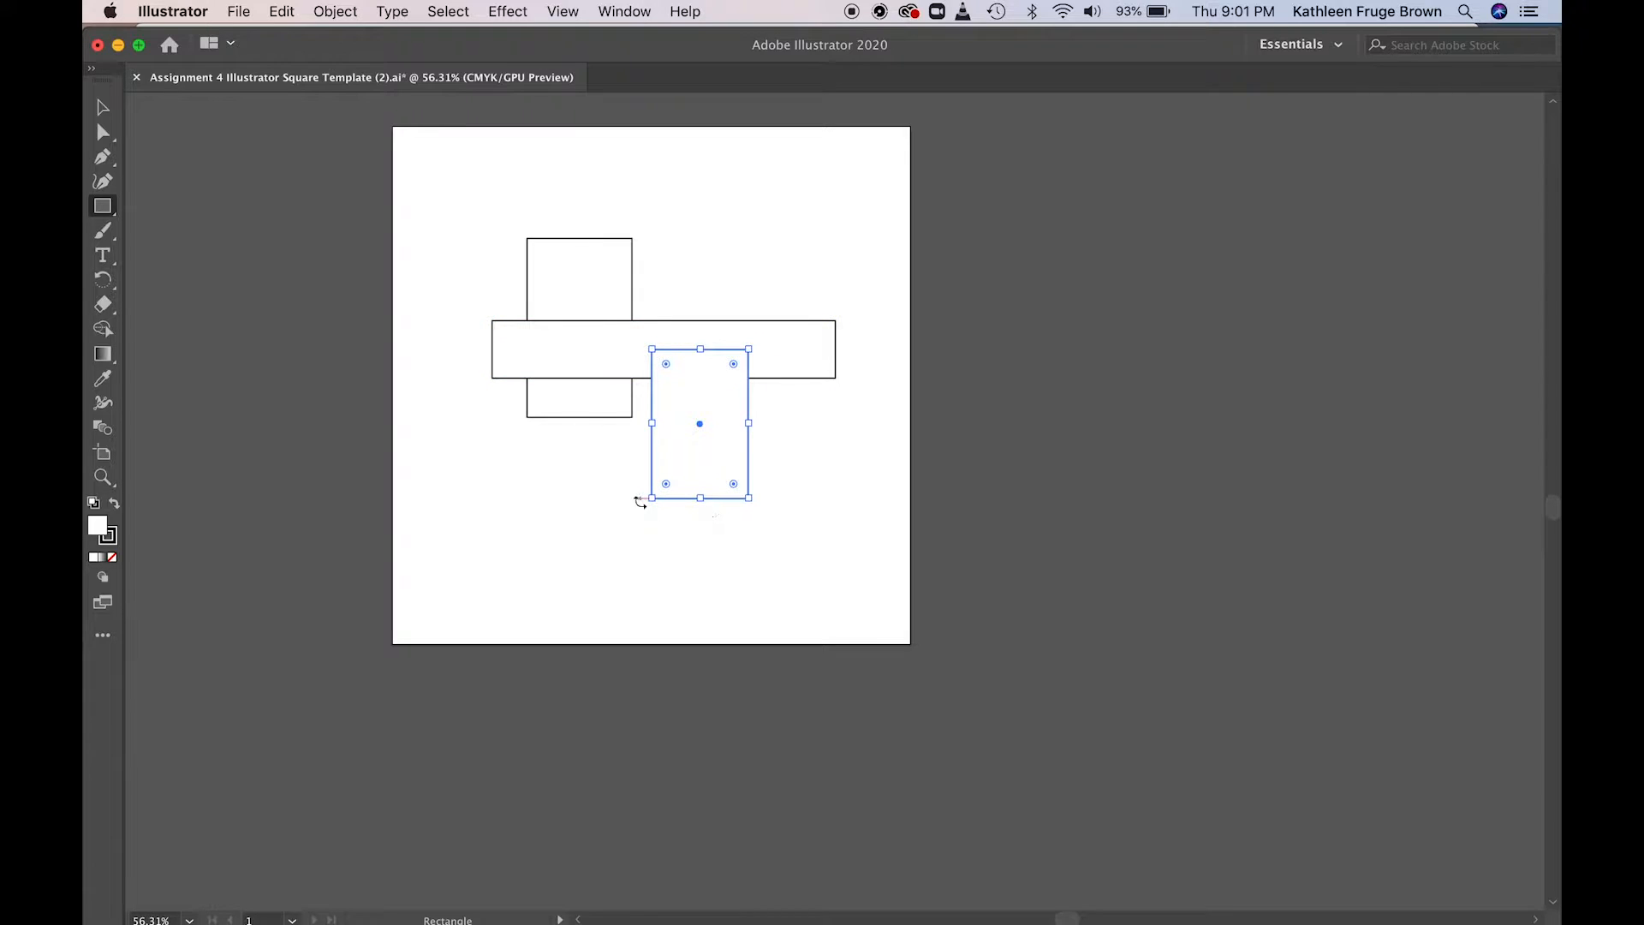
pyautogui.moveTo(642, 504); pyautogui.dragTo(592, 479)
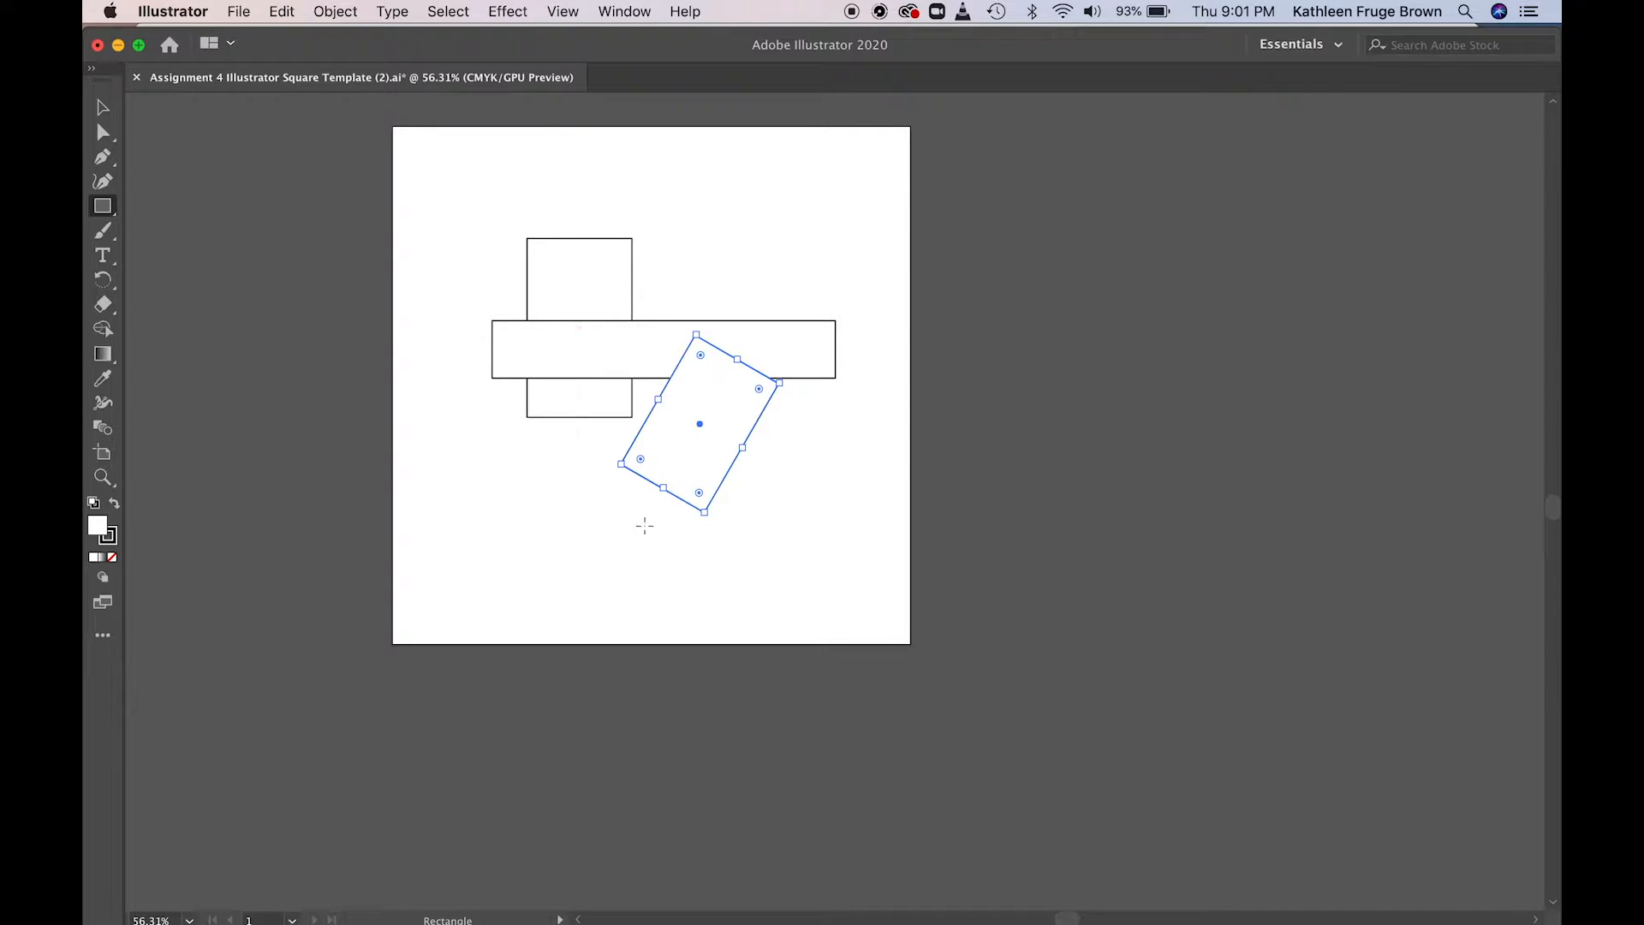
# - Switch the workspace to Essentials Classic and show the Color Guide
pyautogui.click(1338, 46)
pyautogui.click(1324, 84)
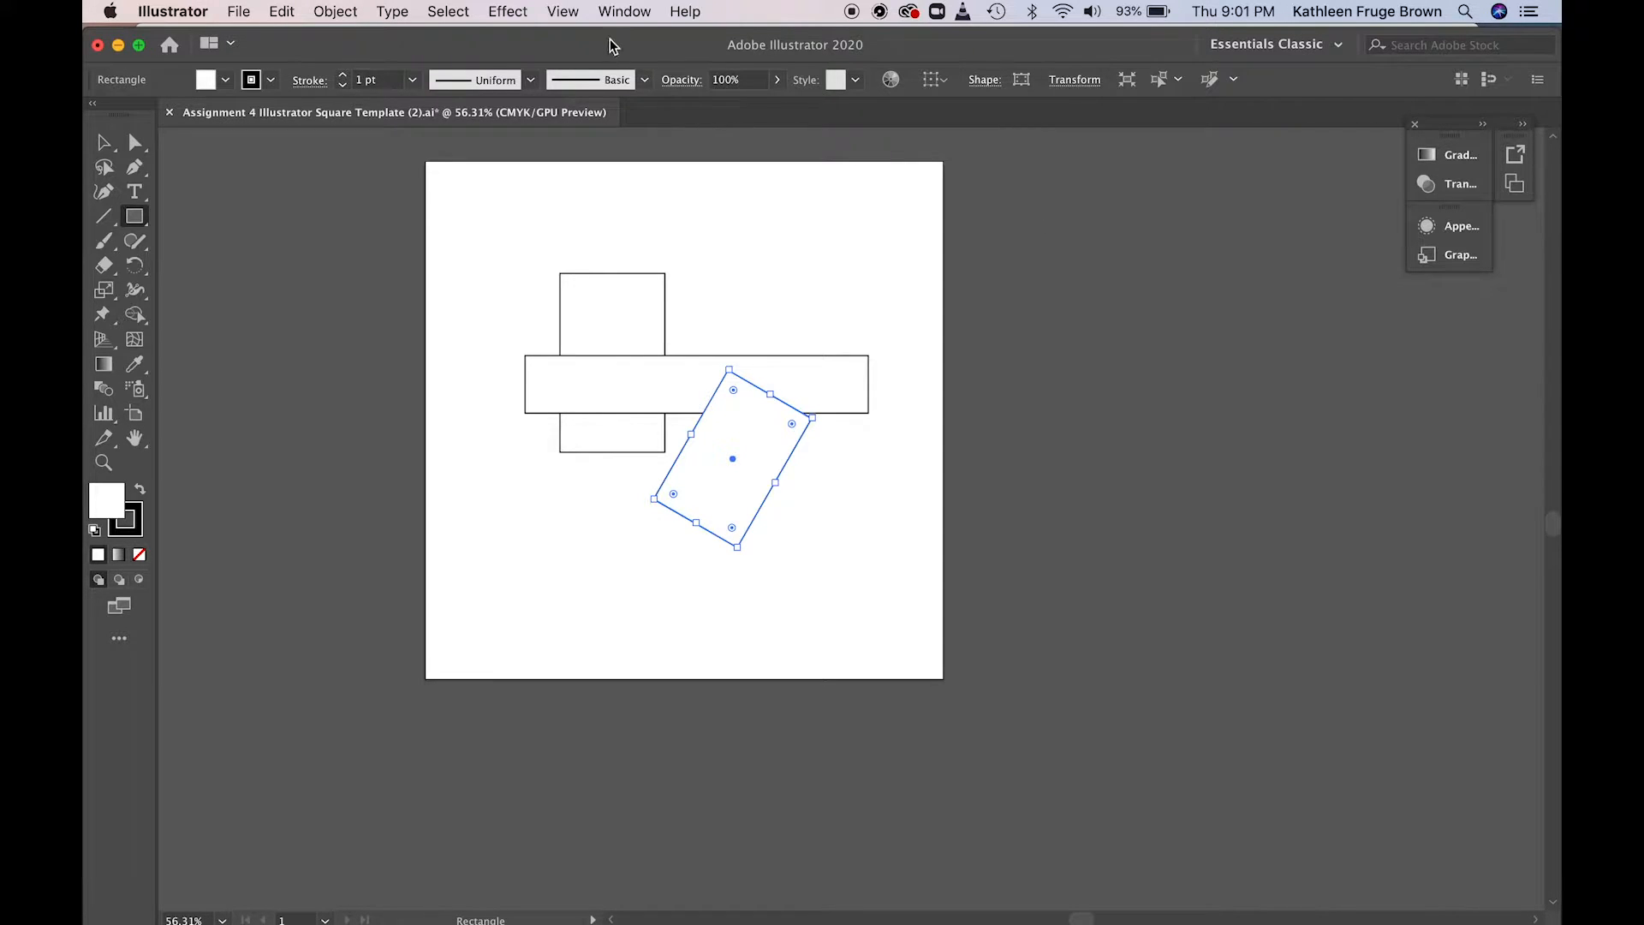
pyautogui.click(624, 14)
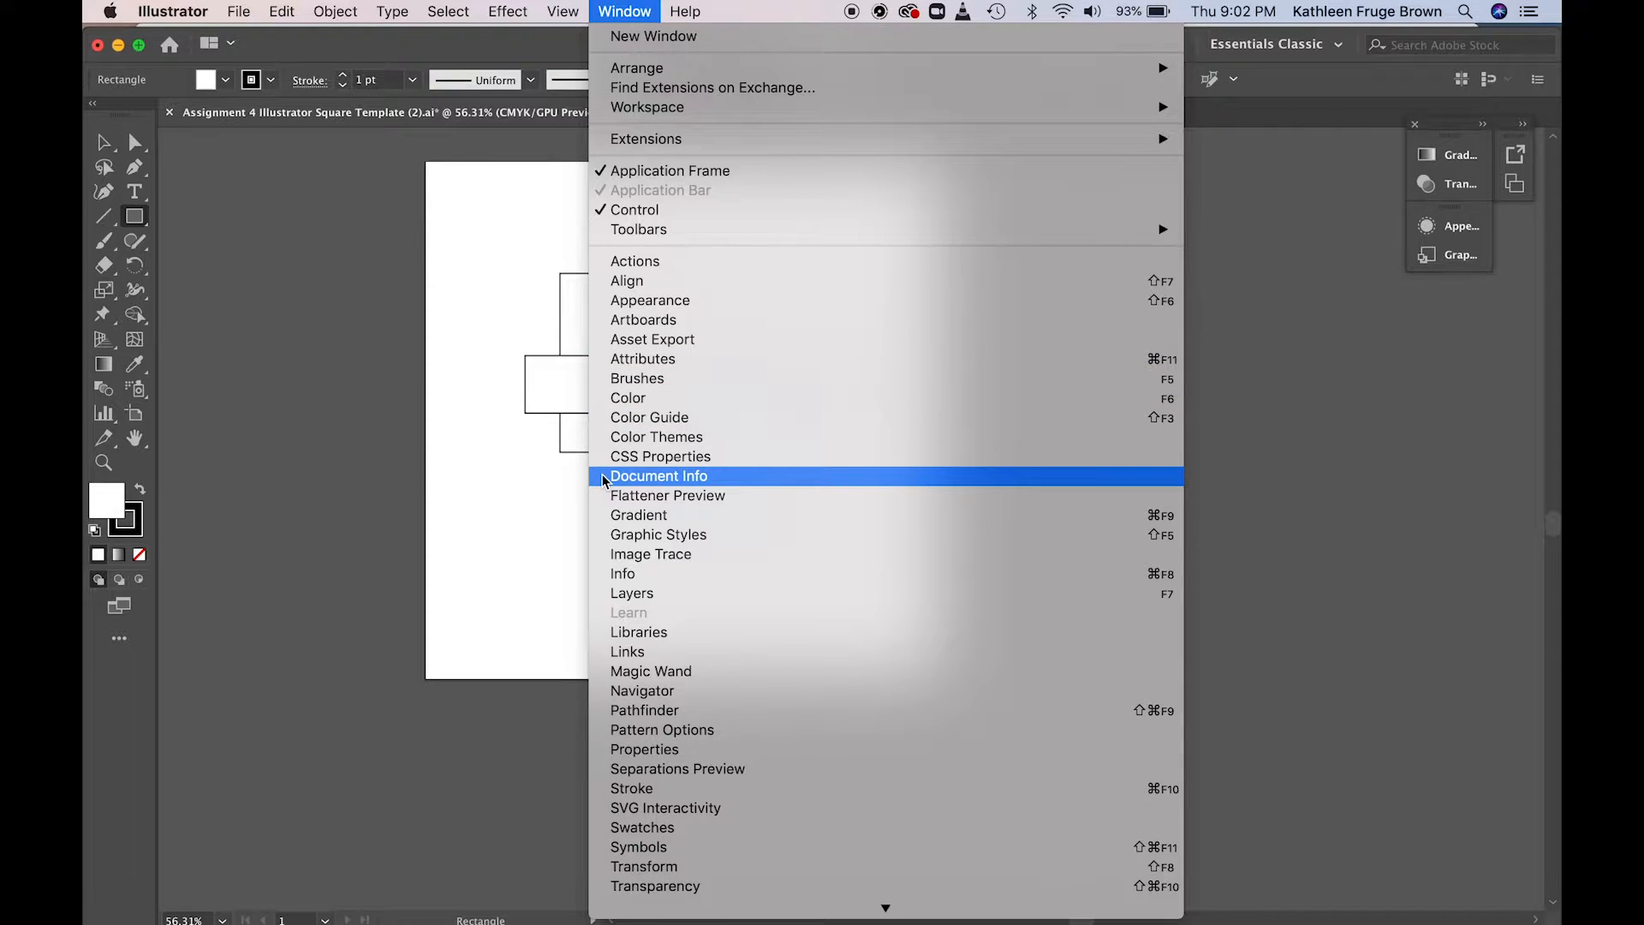
pyautogui.click(602, 423)
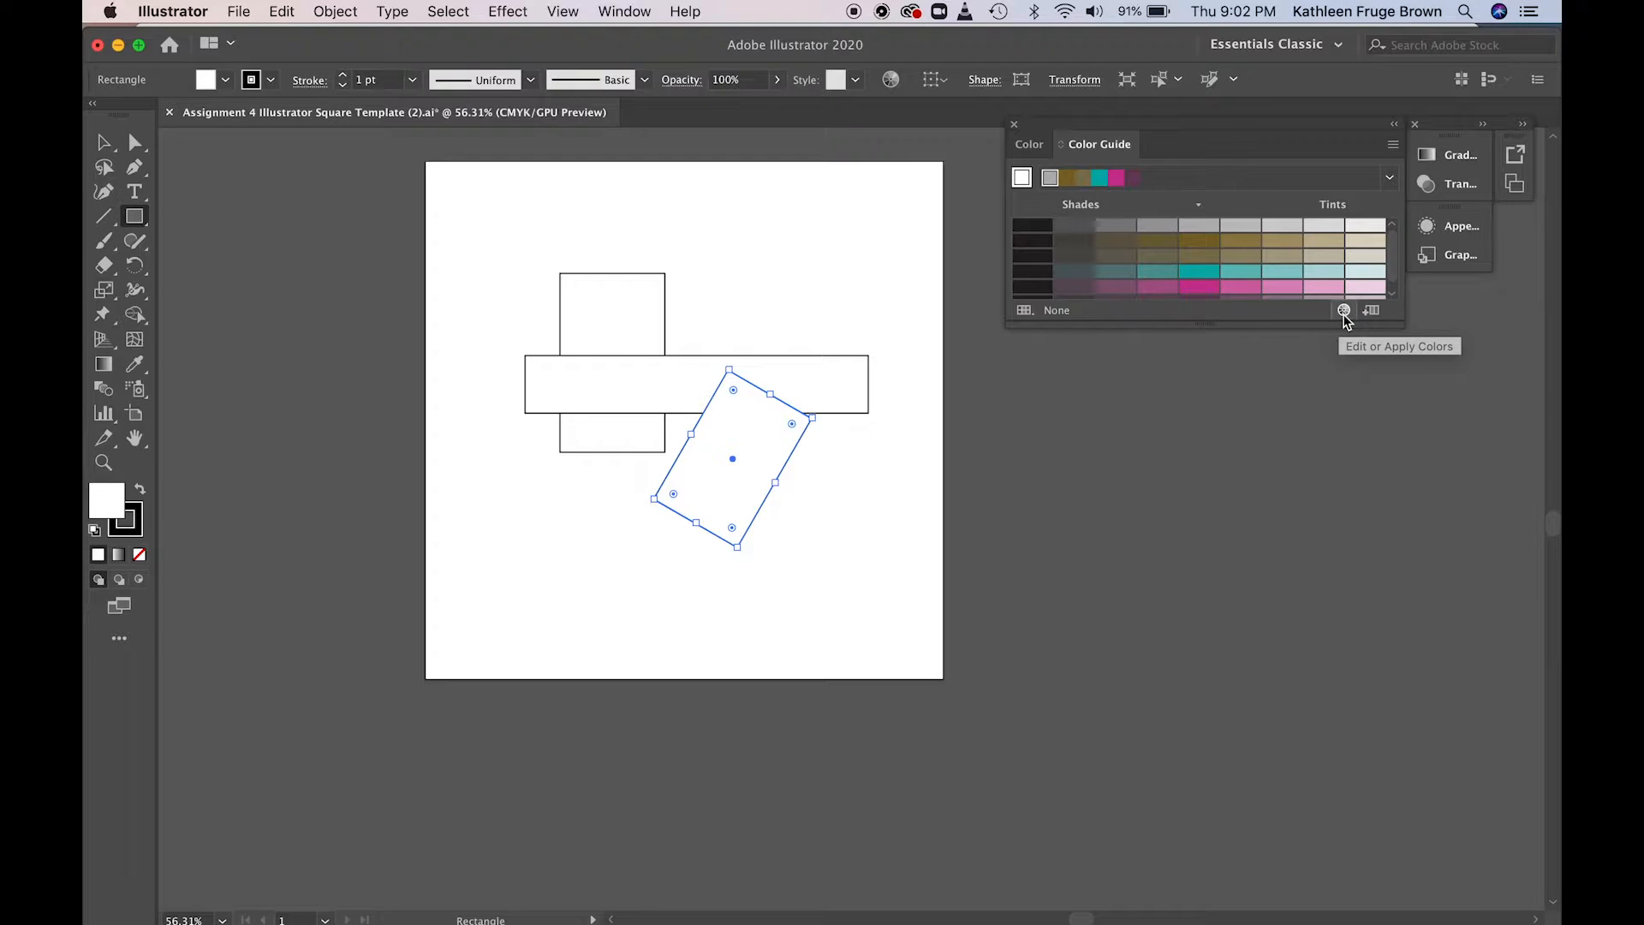
# - Open the Color Guide's colors for editing on the color wheel and apply the Triad 2 harmony rule
pyautogui.click(1343, 312)
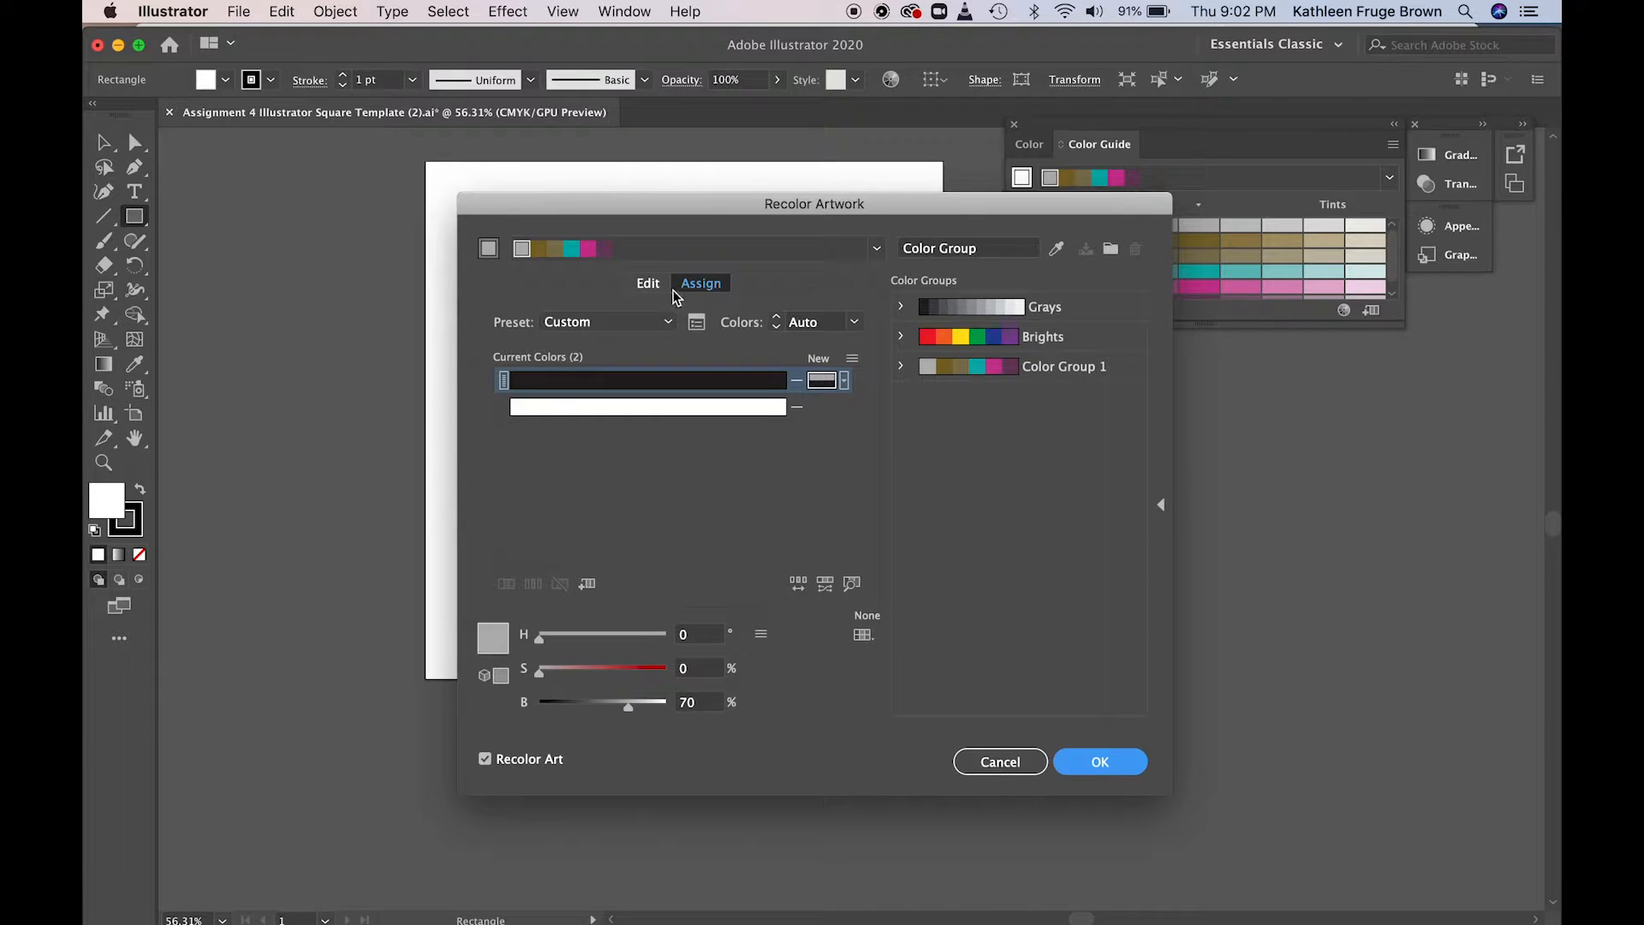
pyautogui.click(649, 286)
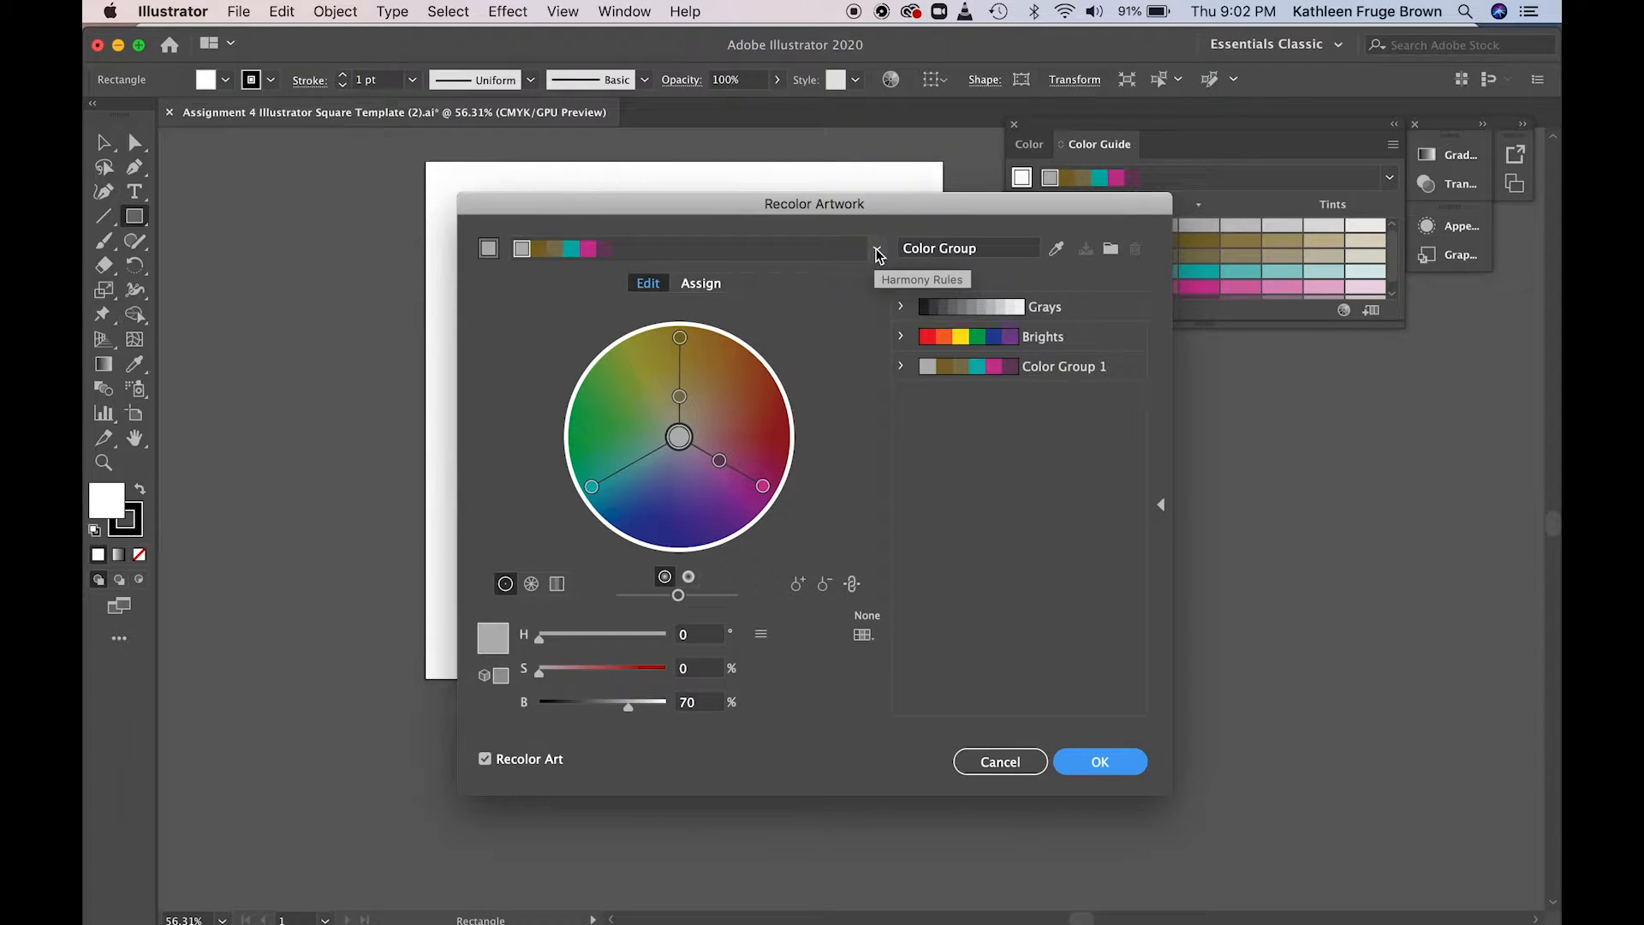
pyautogui.click(878, 251)
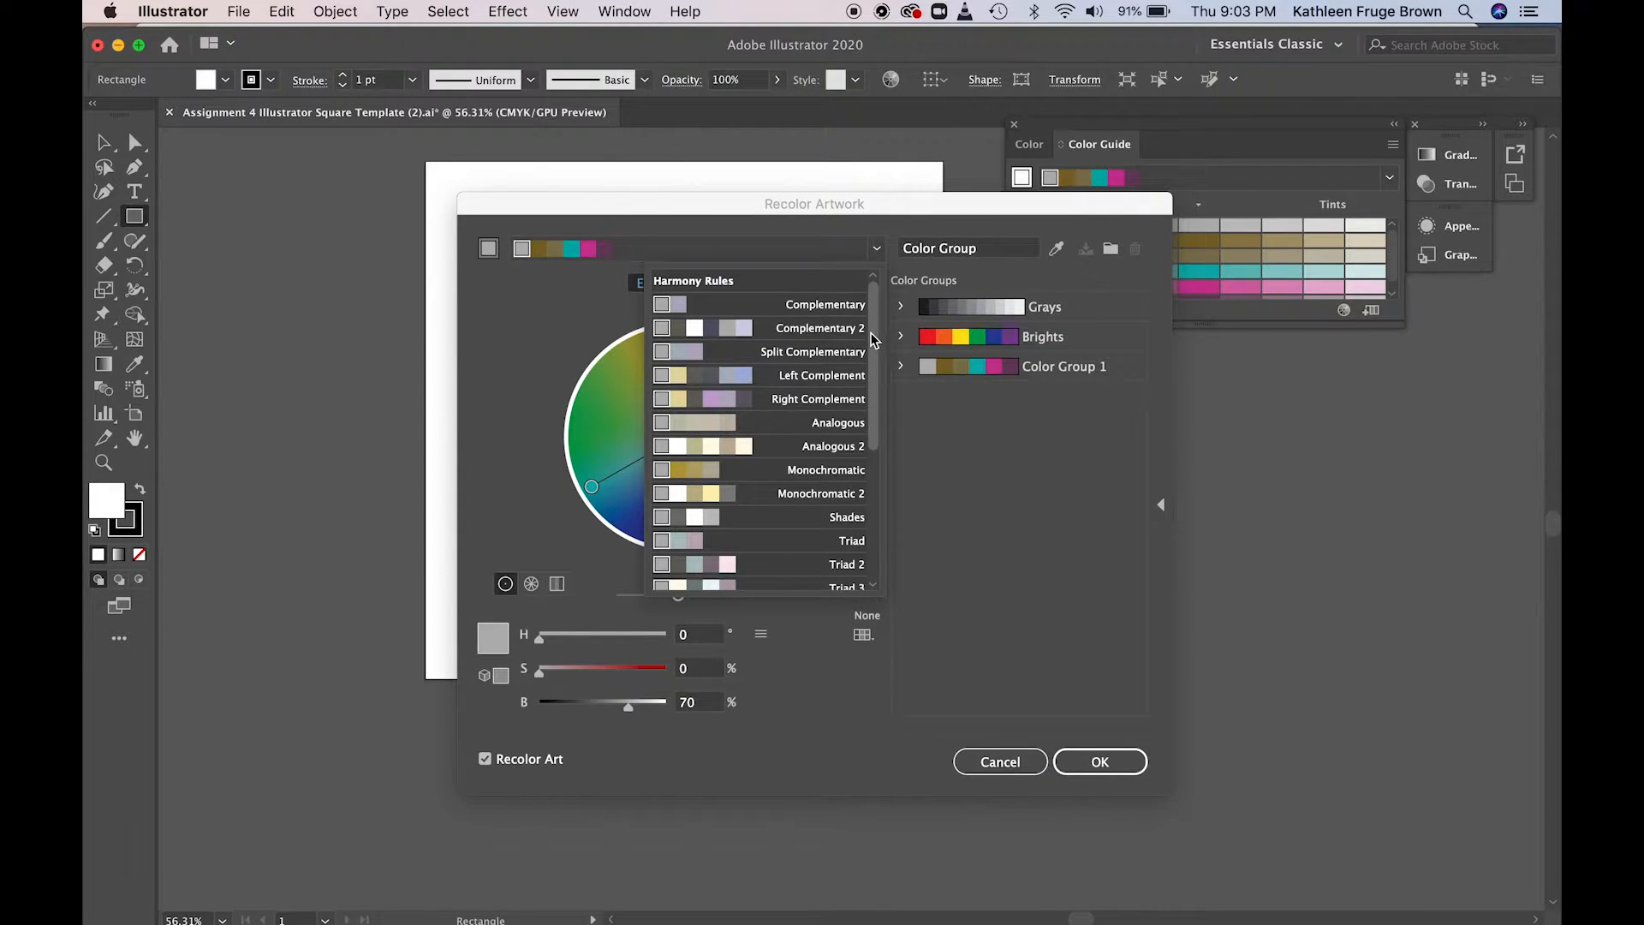
pyautogui.moveTo(875, 339); pyautogui.dragTo(873, 433)
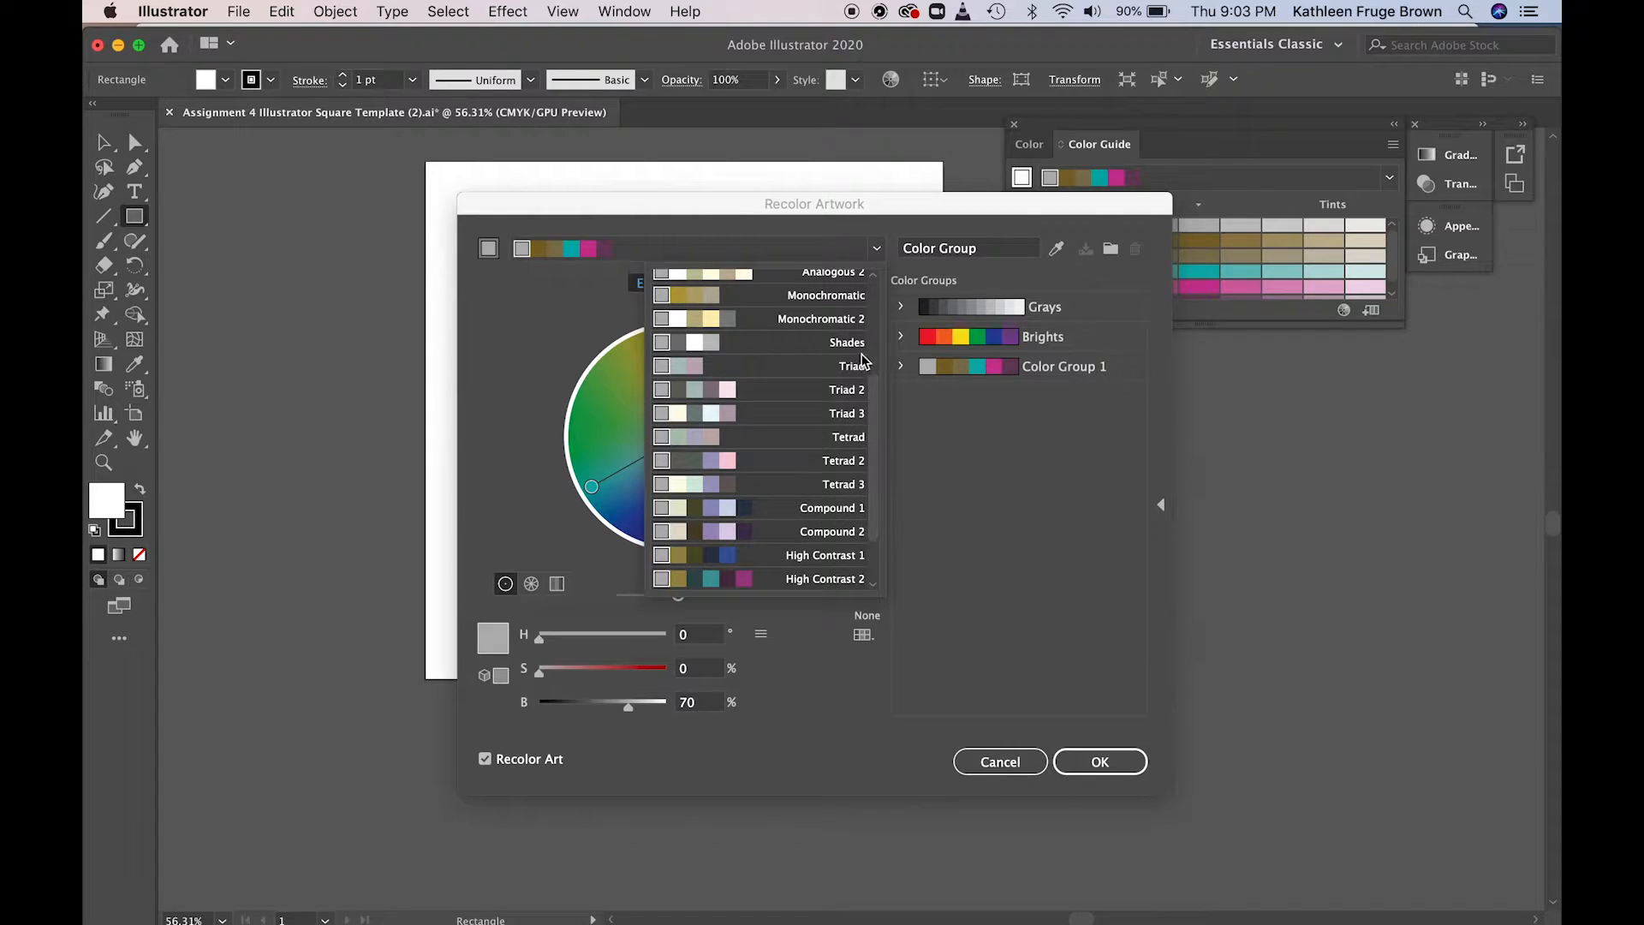
pyautogui.click(826, 392)
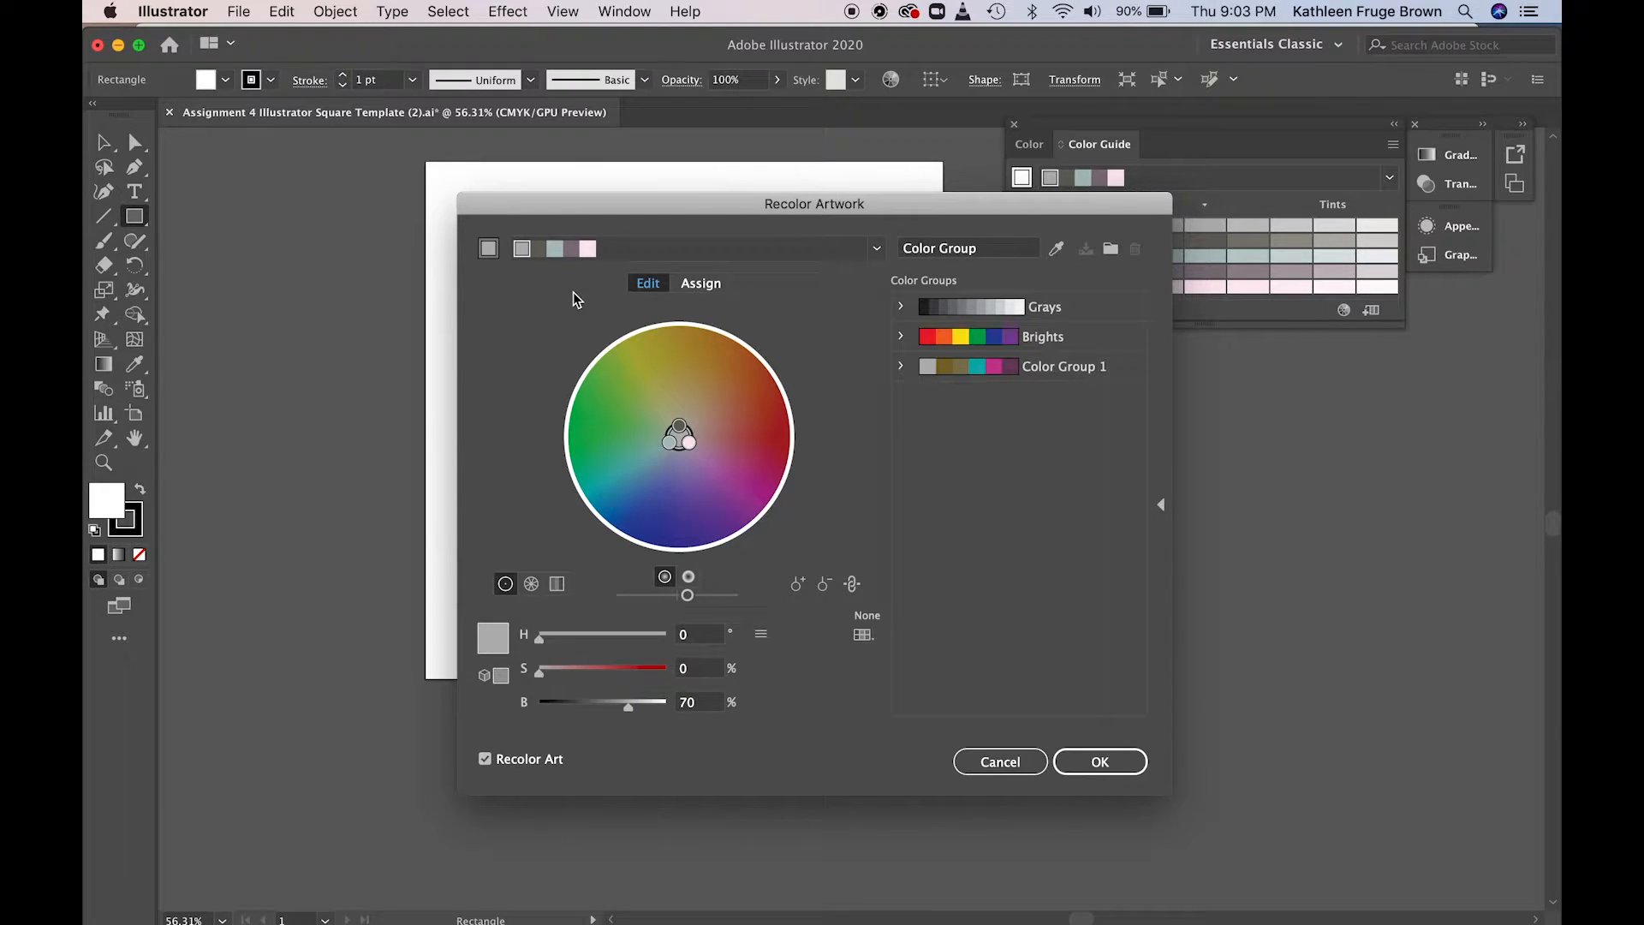
# - Move the pale pink, brown and pale teal markers outward to the edge of the color wheel to saturate them
pyautogui.click(690, 444)
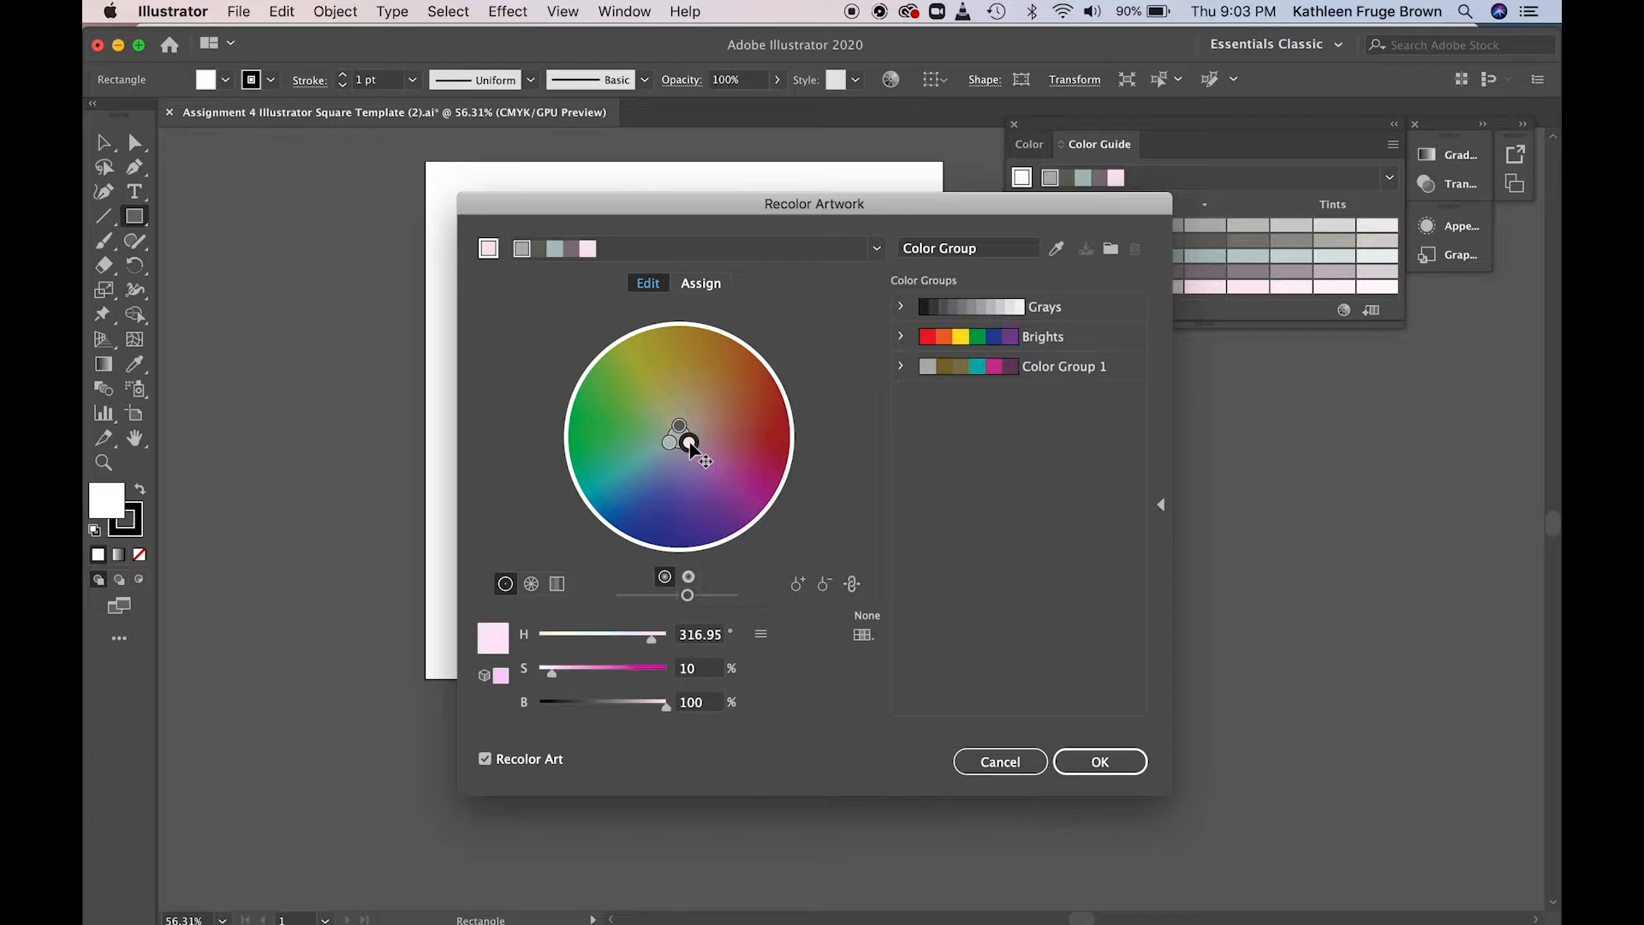
pyautogui.moveTo(691, 444); pyautogui.dragTo(765, 495)
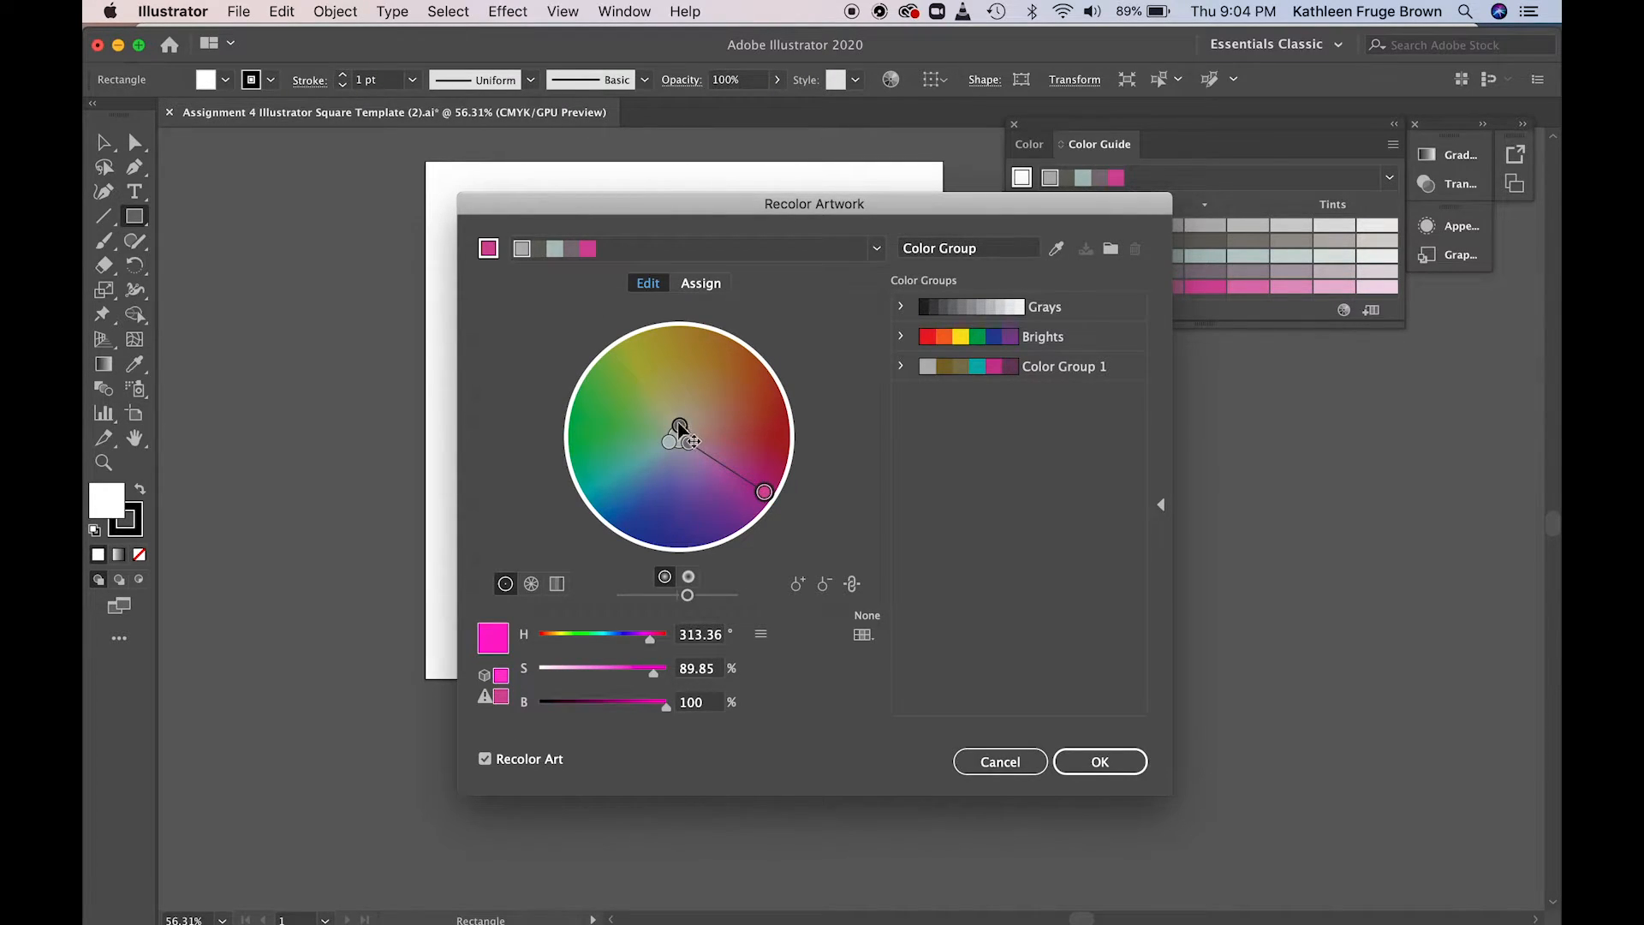
pyautogui.click(680, 426)
pyautogui.moveTo(680, 426); pyautogui.dragTo(682, 329)
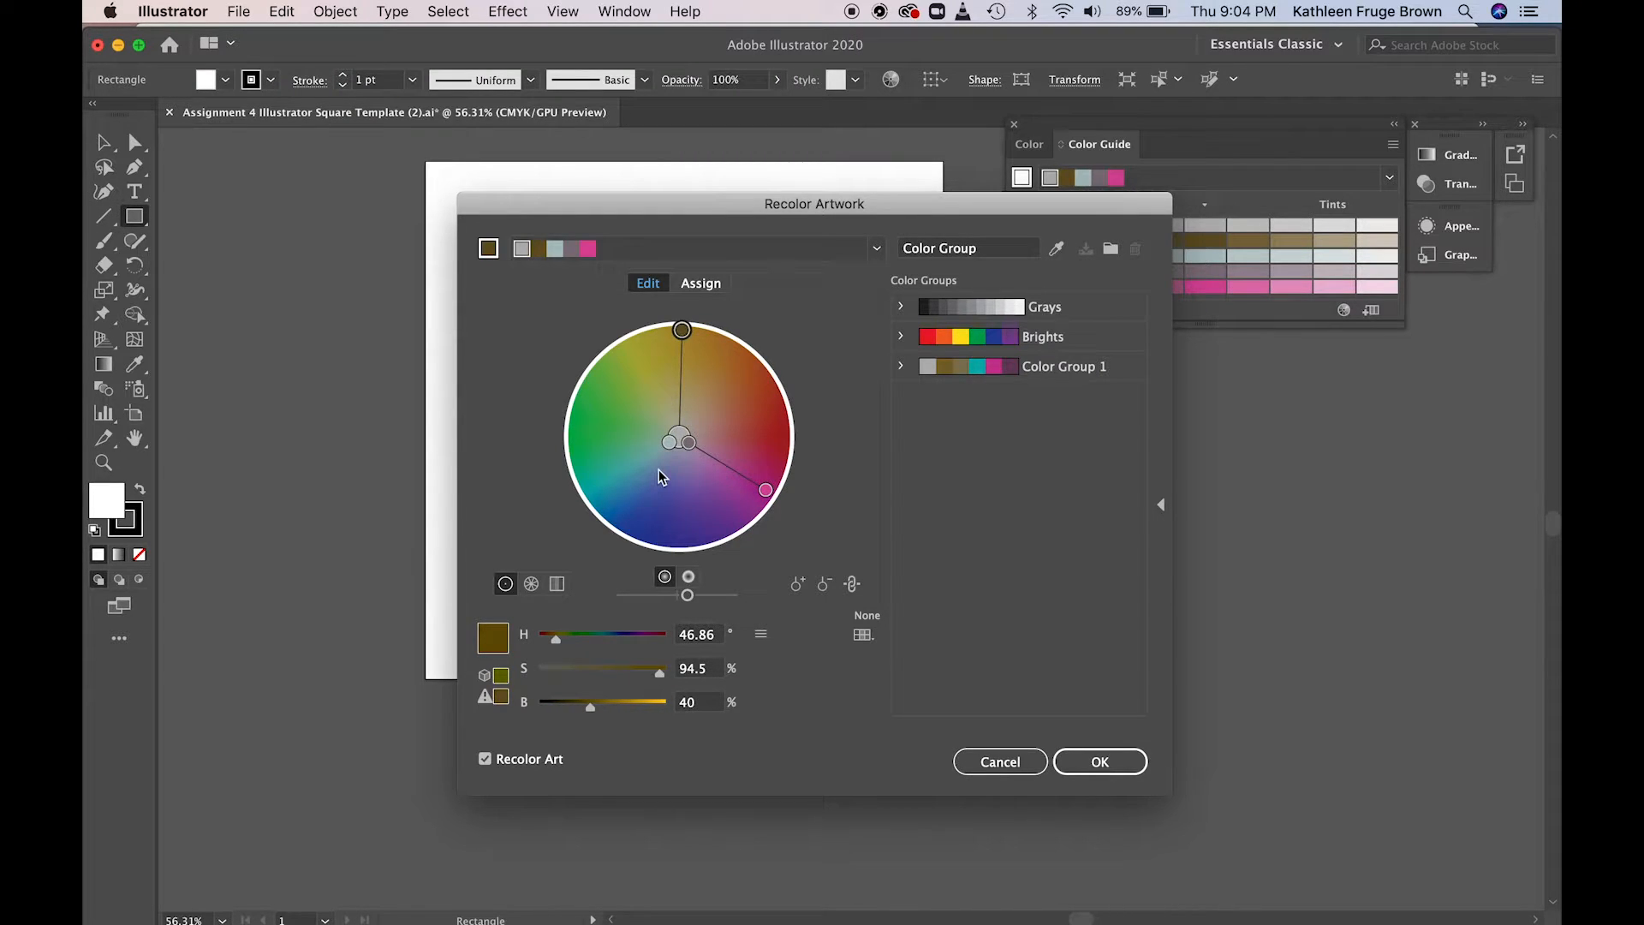
pyautogui.moveTo(669, 445); pyautogui.dragTo(610, 474)
pyautogui.moveTo(597, 479); pyautogui.dragTo(583, 485)
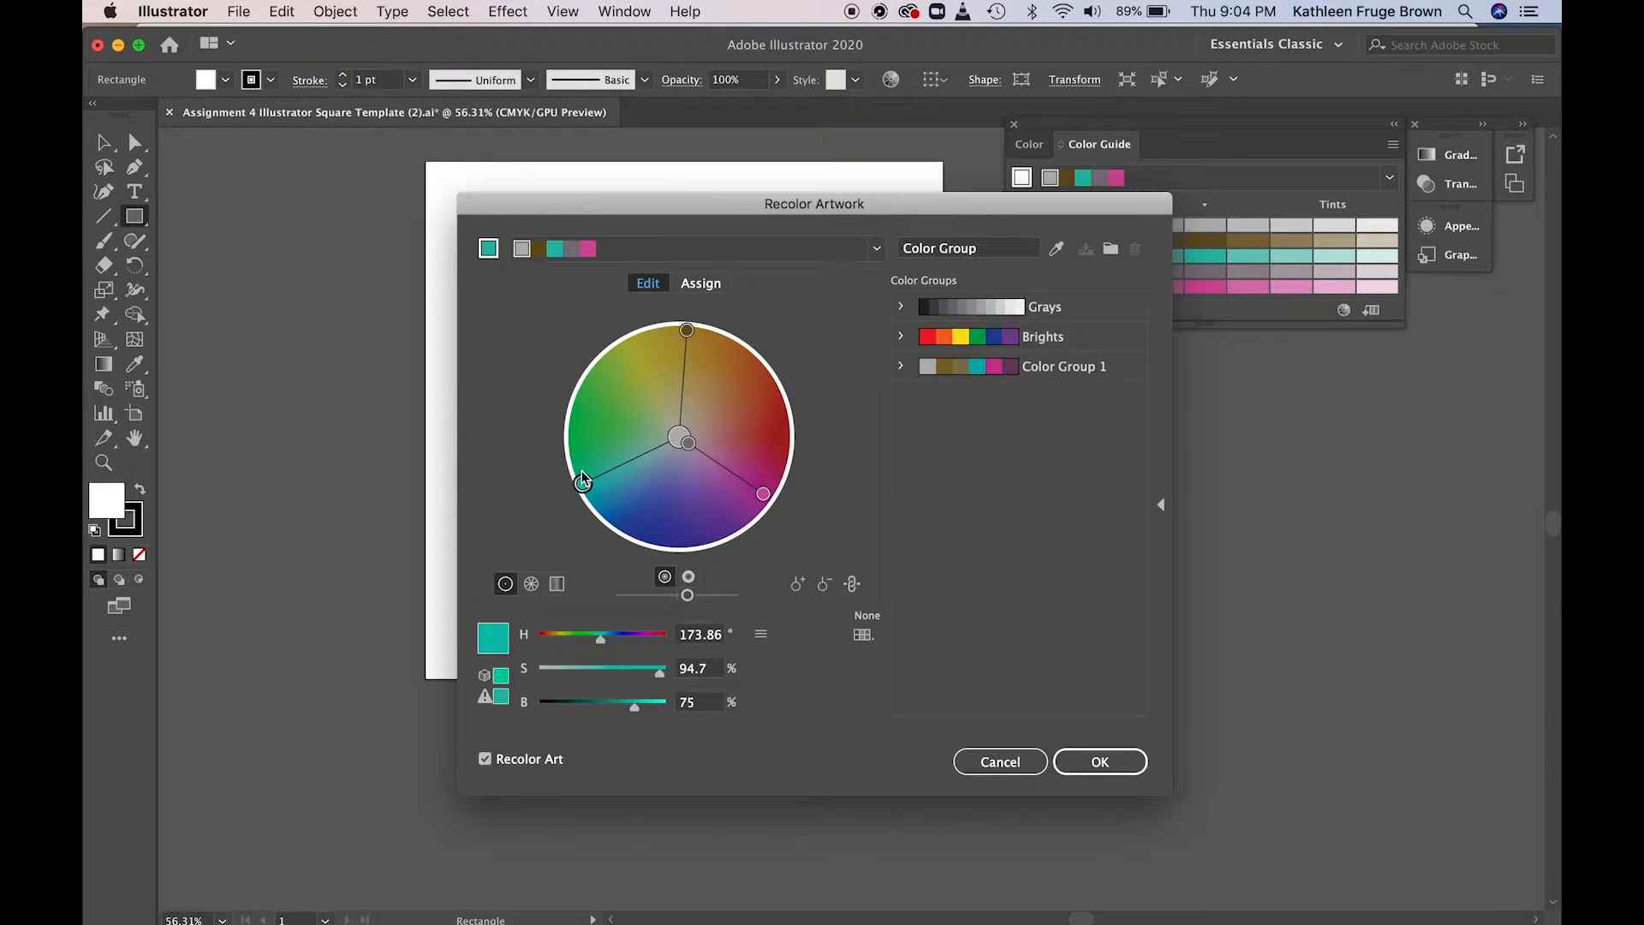
# - Set the brown color at the wheel's edge to 67% brightness and 75% saturation
pyautogui.click(688, 333)
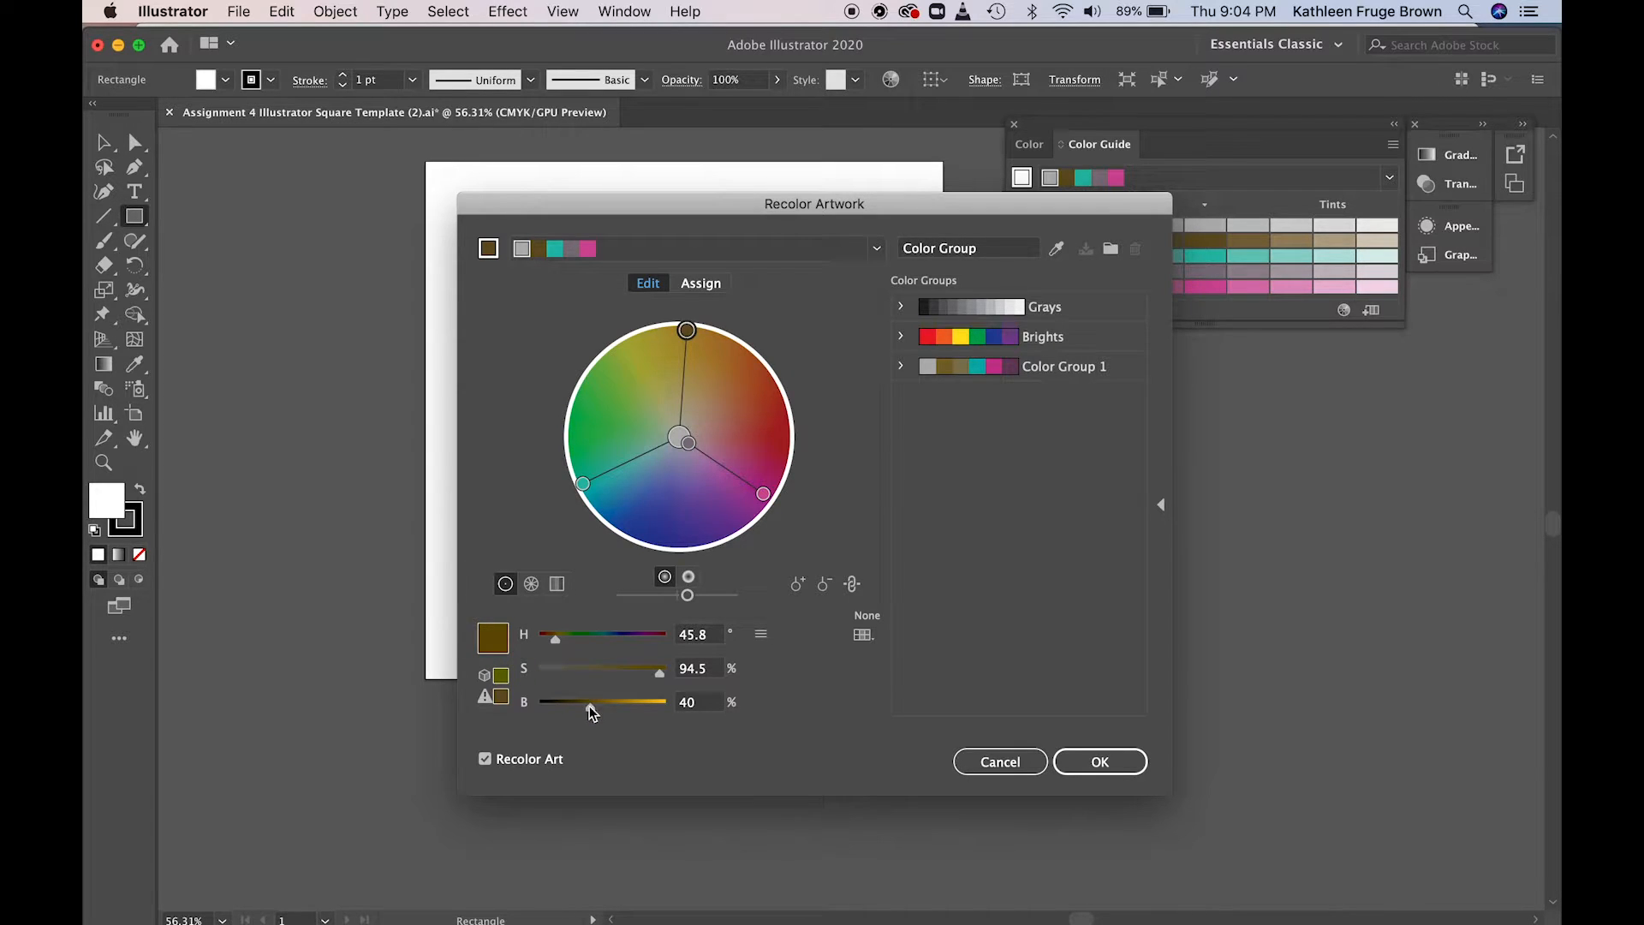
pyautogui.moveTo(589, 707); pyautogui.dragTo(624, 702)
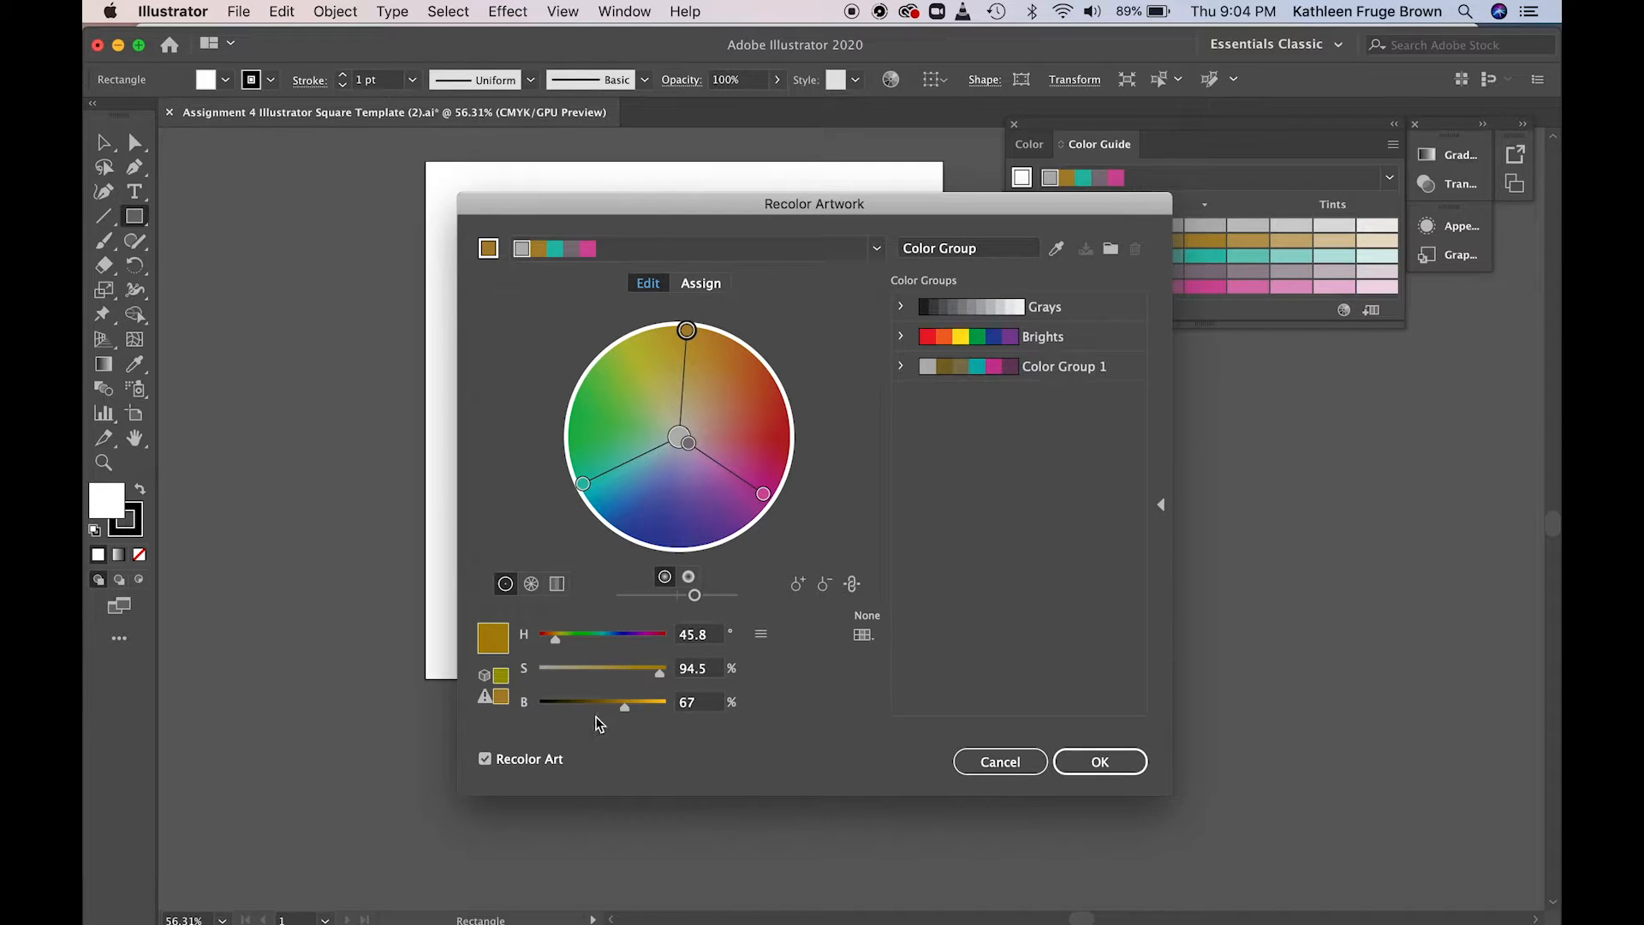
pyautogui.moveTo(660, 675); pyautogui.dragTo(590, 668)
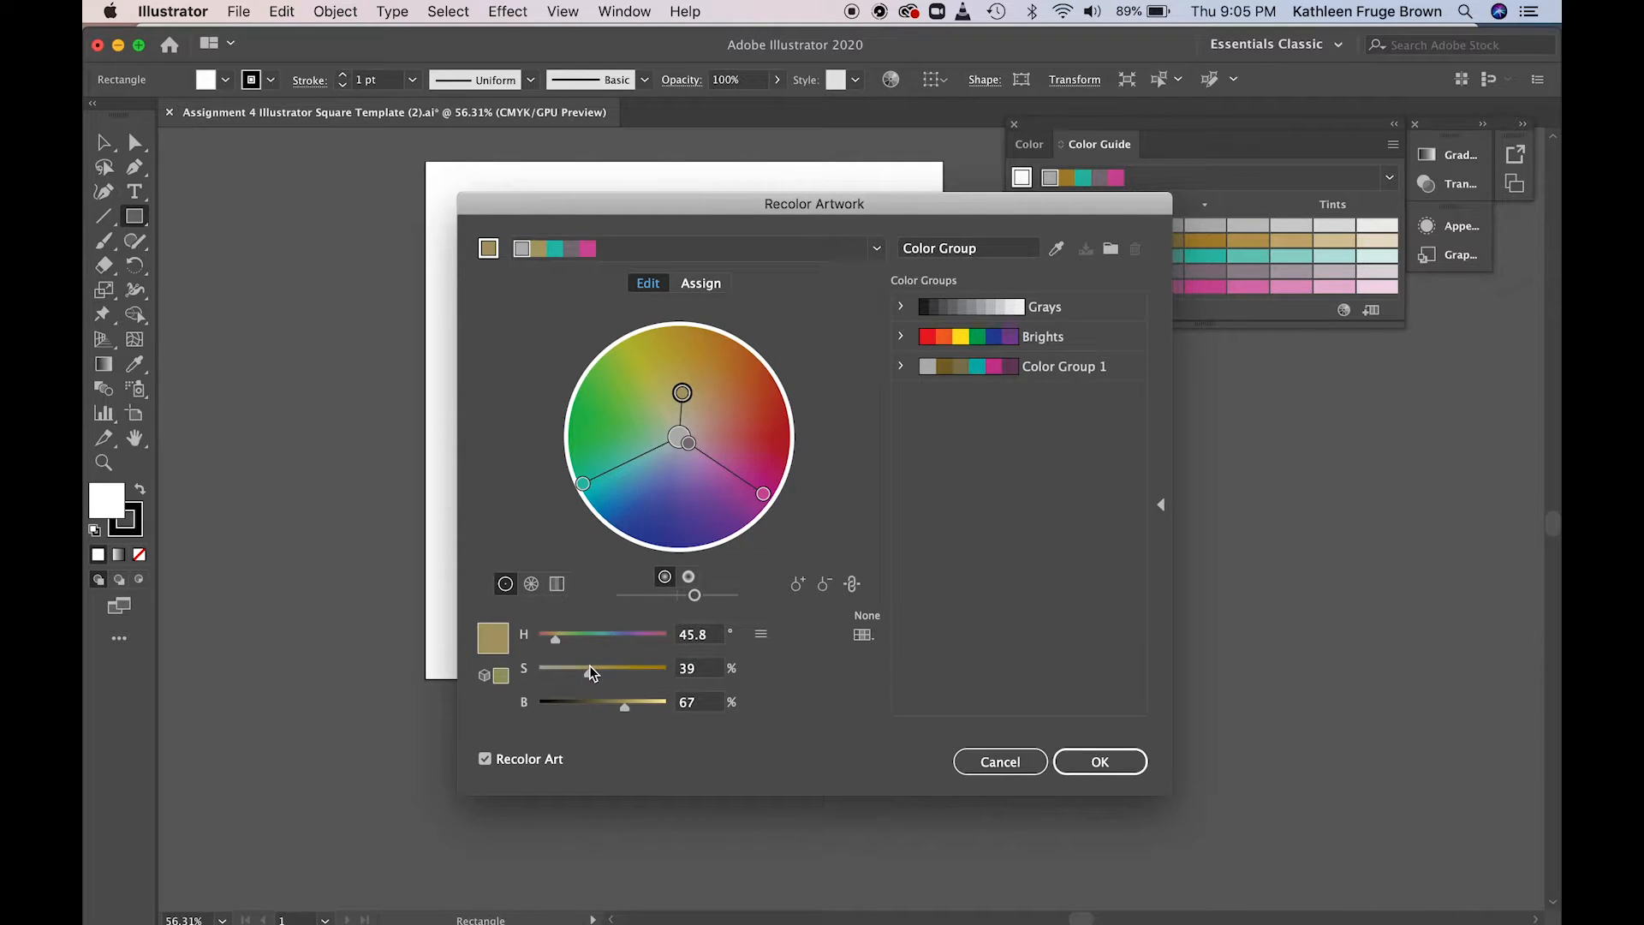
pyautogui.moveTo(590, 674); pyautogui.dragTo(635, 663)
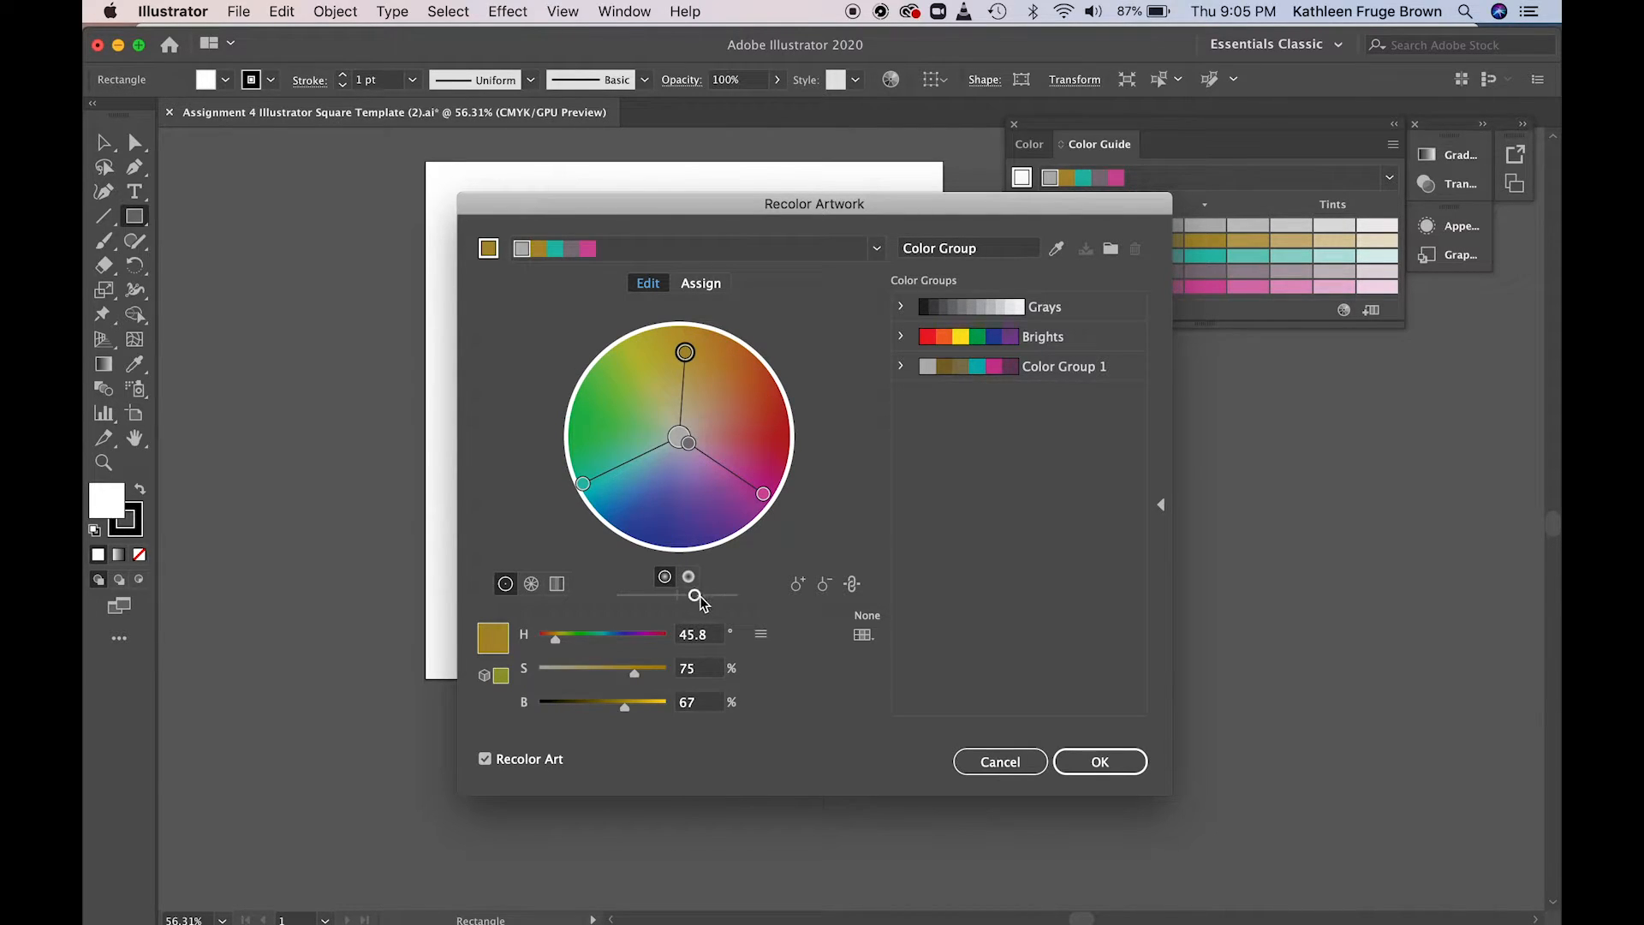
# - Adjust the whole group's brightness so the gold reaches about 77%, and darken the teal to 31% brightness
pyautogui.moveTo(693, 595); pyautogui.dragTo(659, 596)
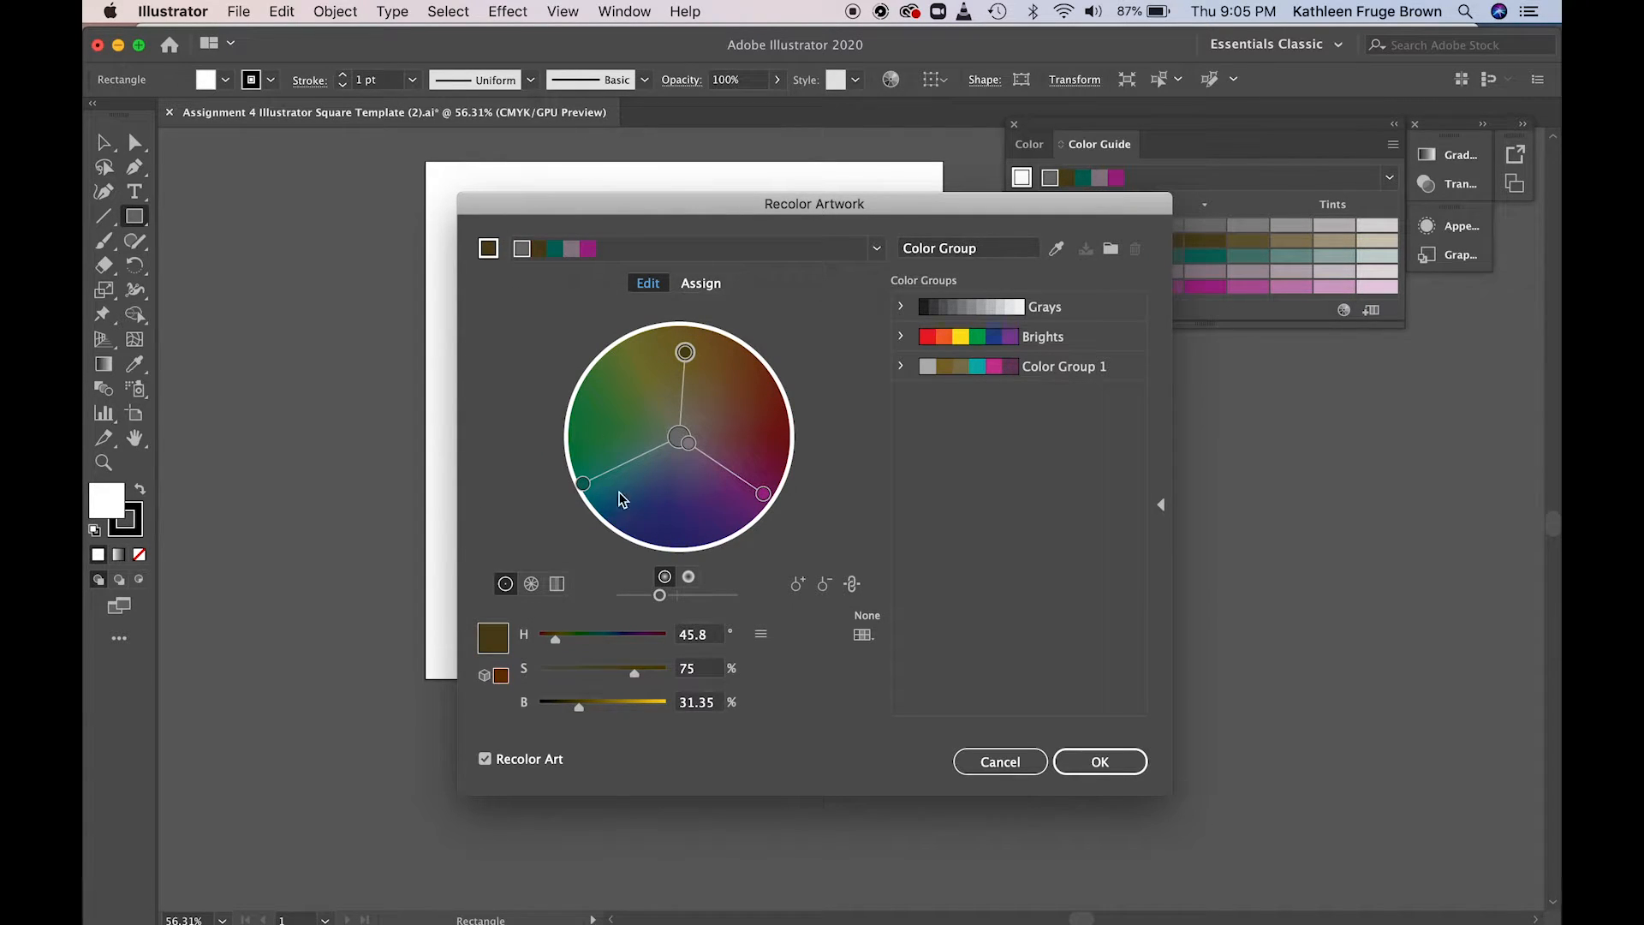
pyautogui.moveTo(659, 597)
pyautogui.mouseDown()
pyautogui.moveTo(638, 597)
pyautogui.moveTo(691, 594)
pyautogui.mouseUp()
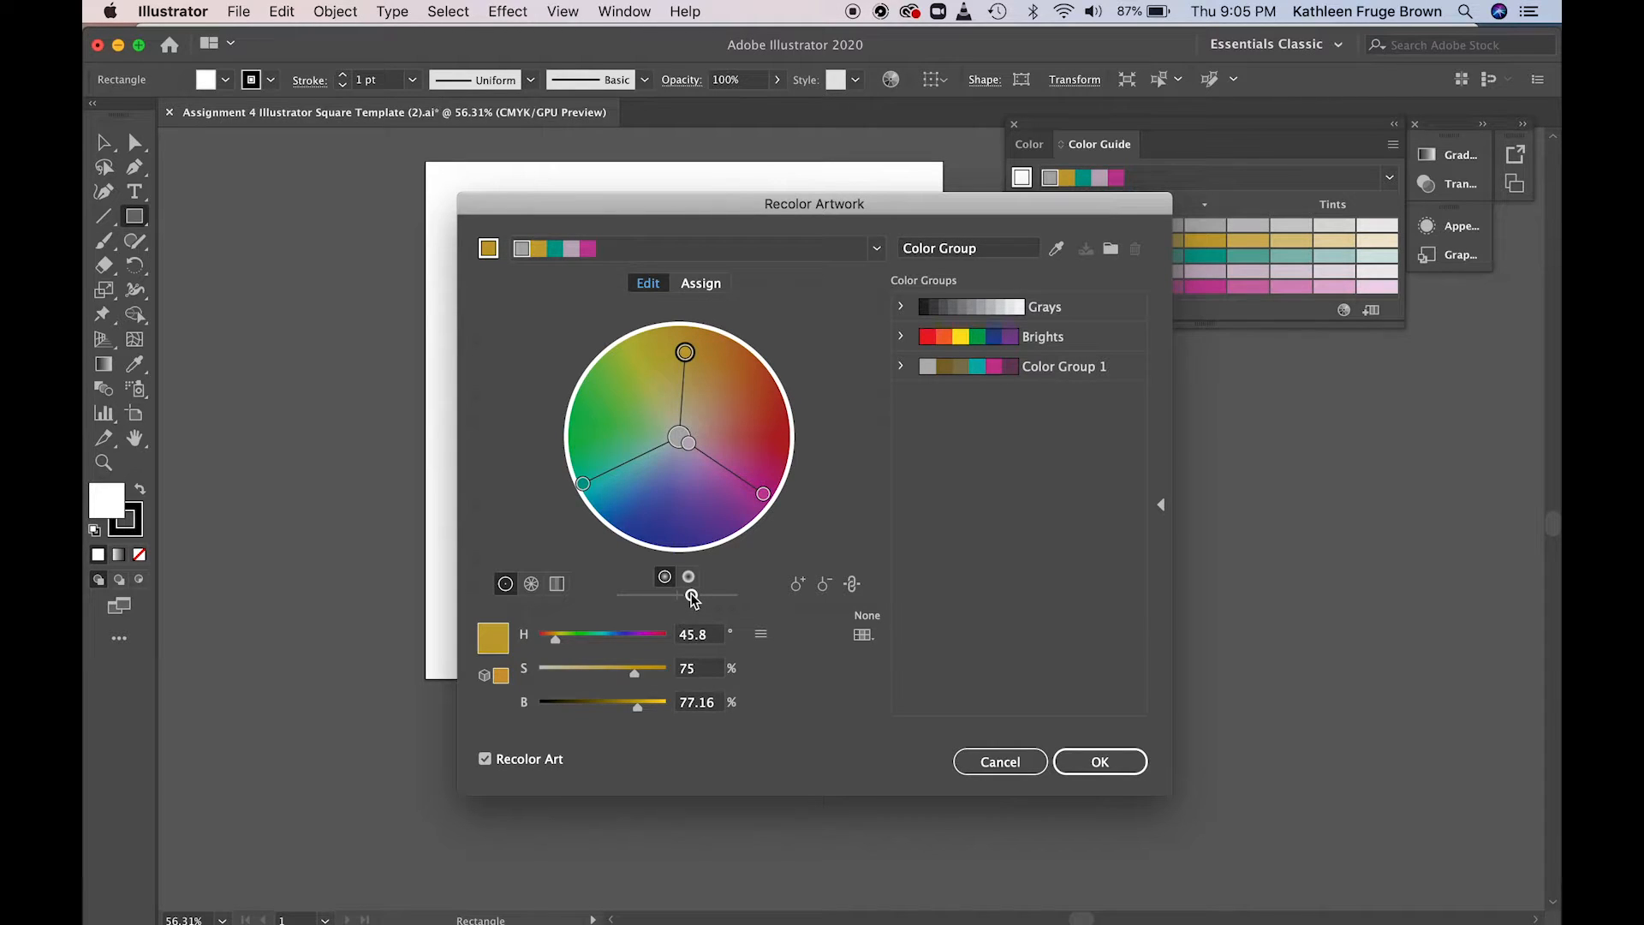
pyautogui.click(583, 484)
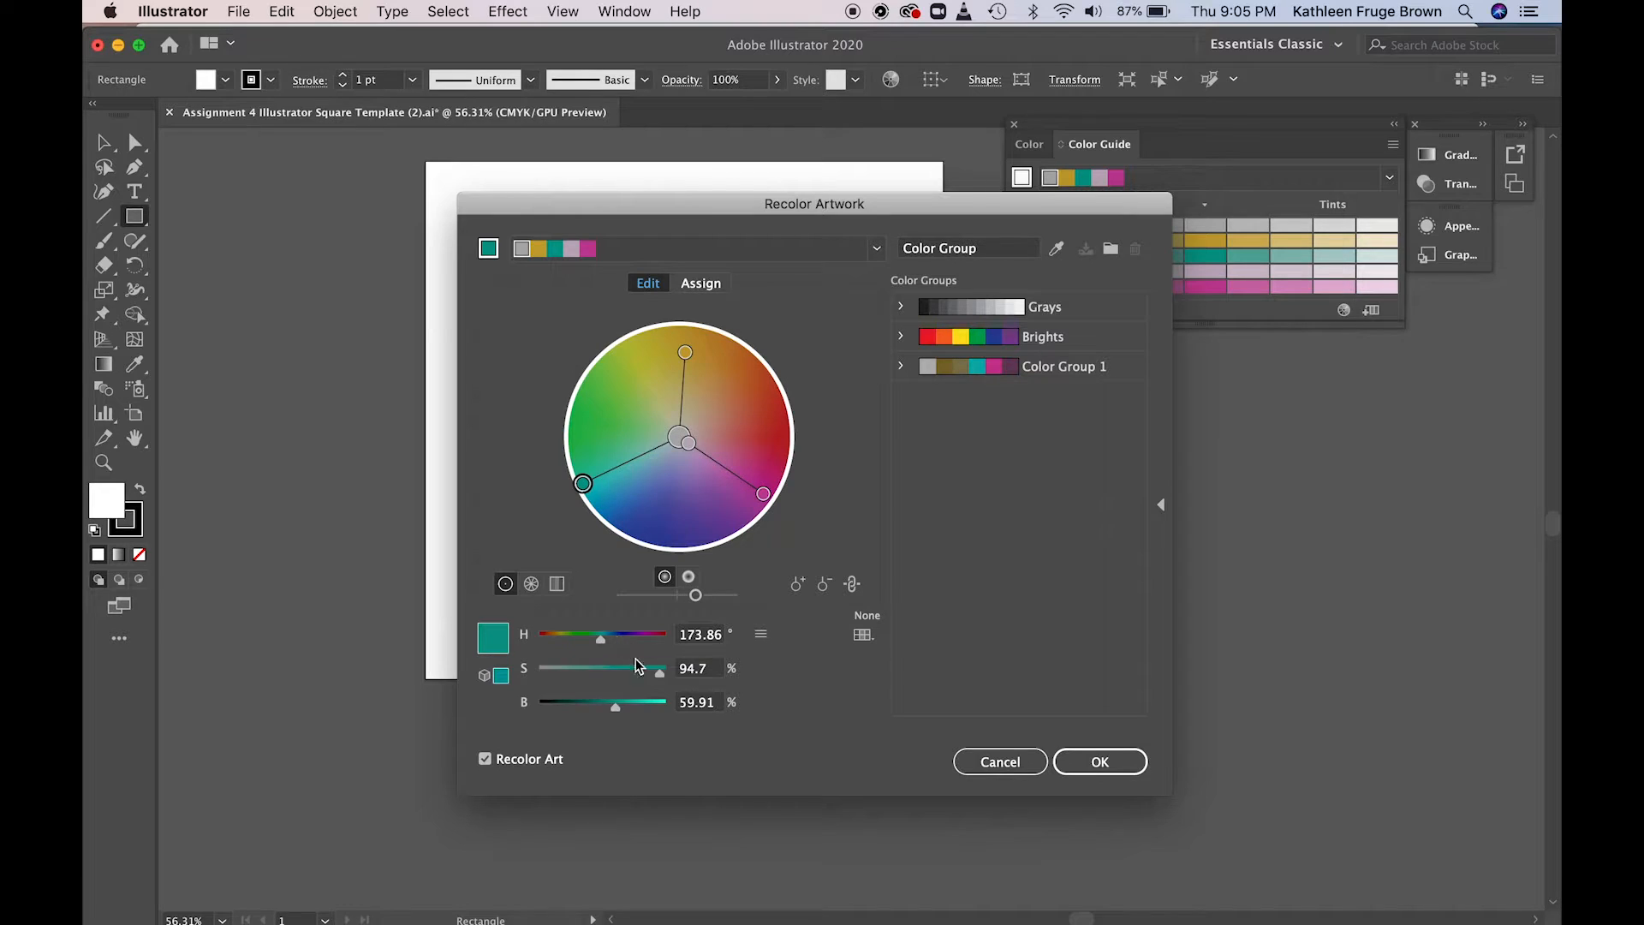
pyautogui.moveTo(615, 706); pyautogui.dragTo(581, 709)
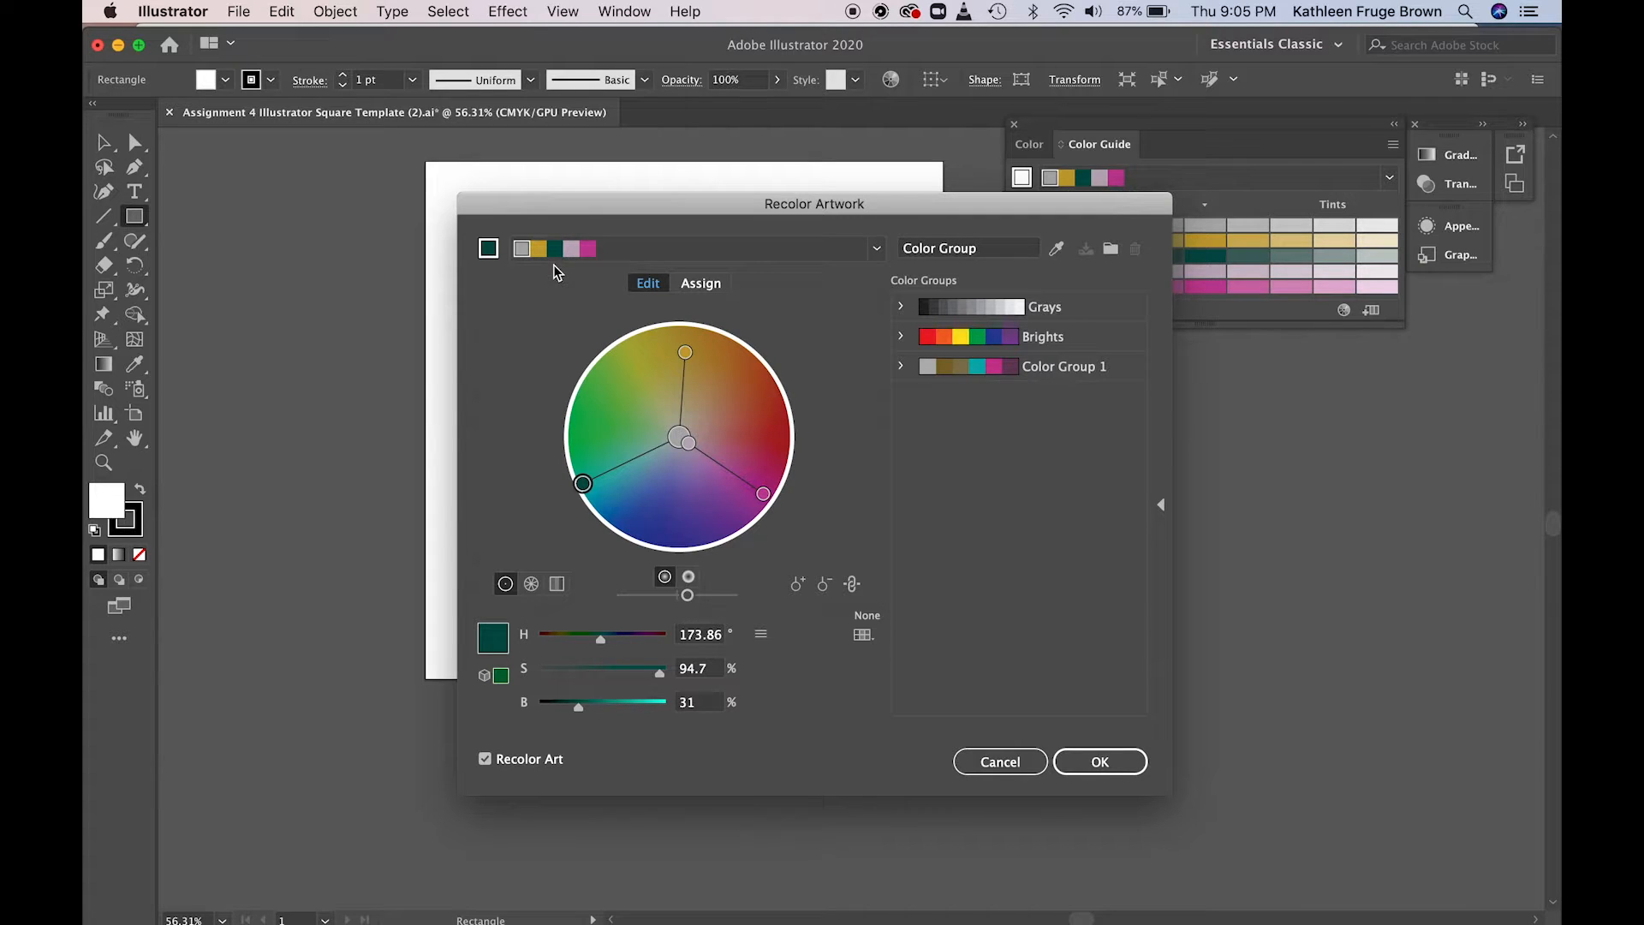
# - Move the mauve marker outward to about 34% saturation, and add muted teal and muted gold colors midway along their spokes of the wheel
pyautogui.click(689, 450)
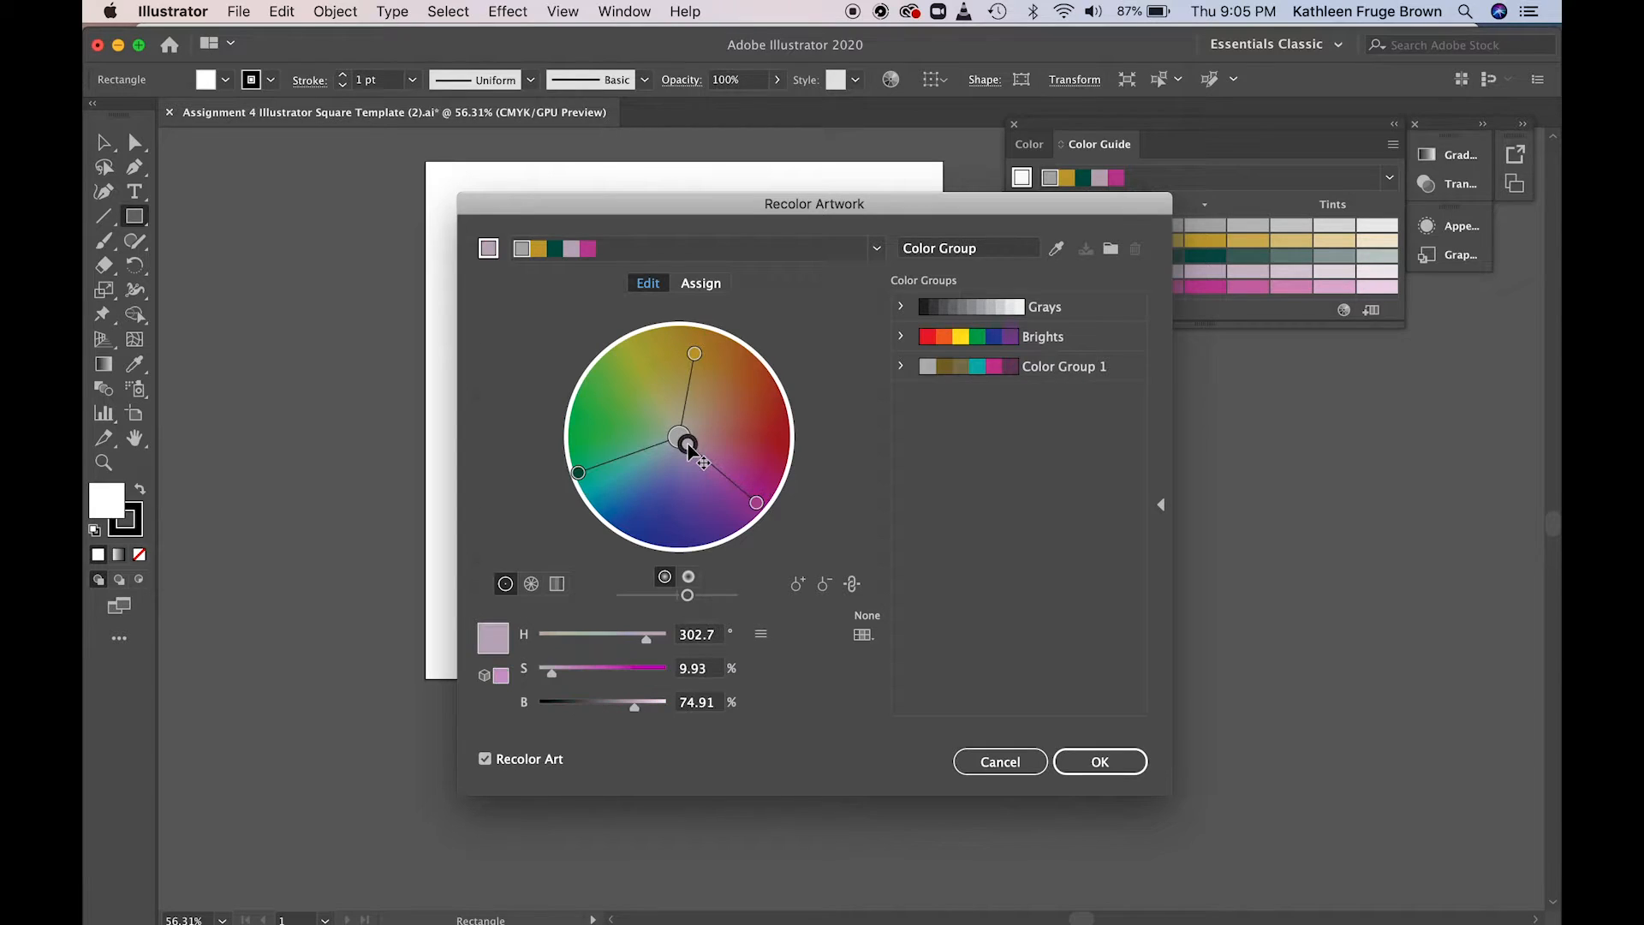
pyautogui.moveTo(690, 446); pyautogui.dragTo(715, 460)
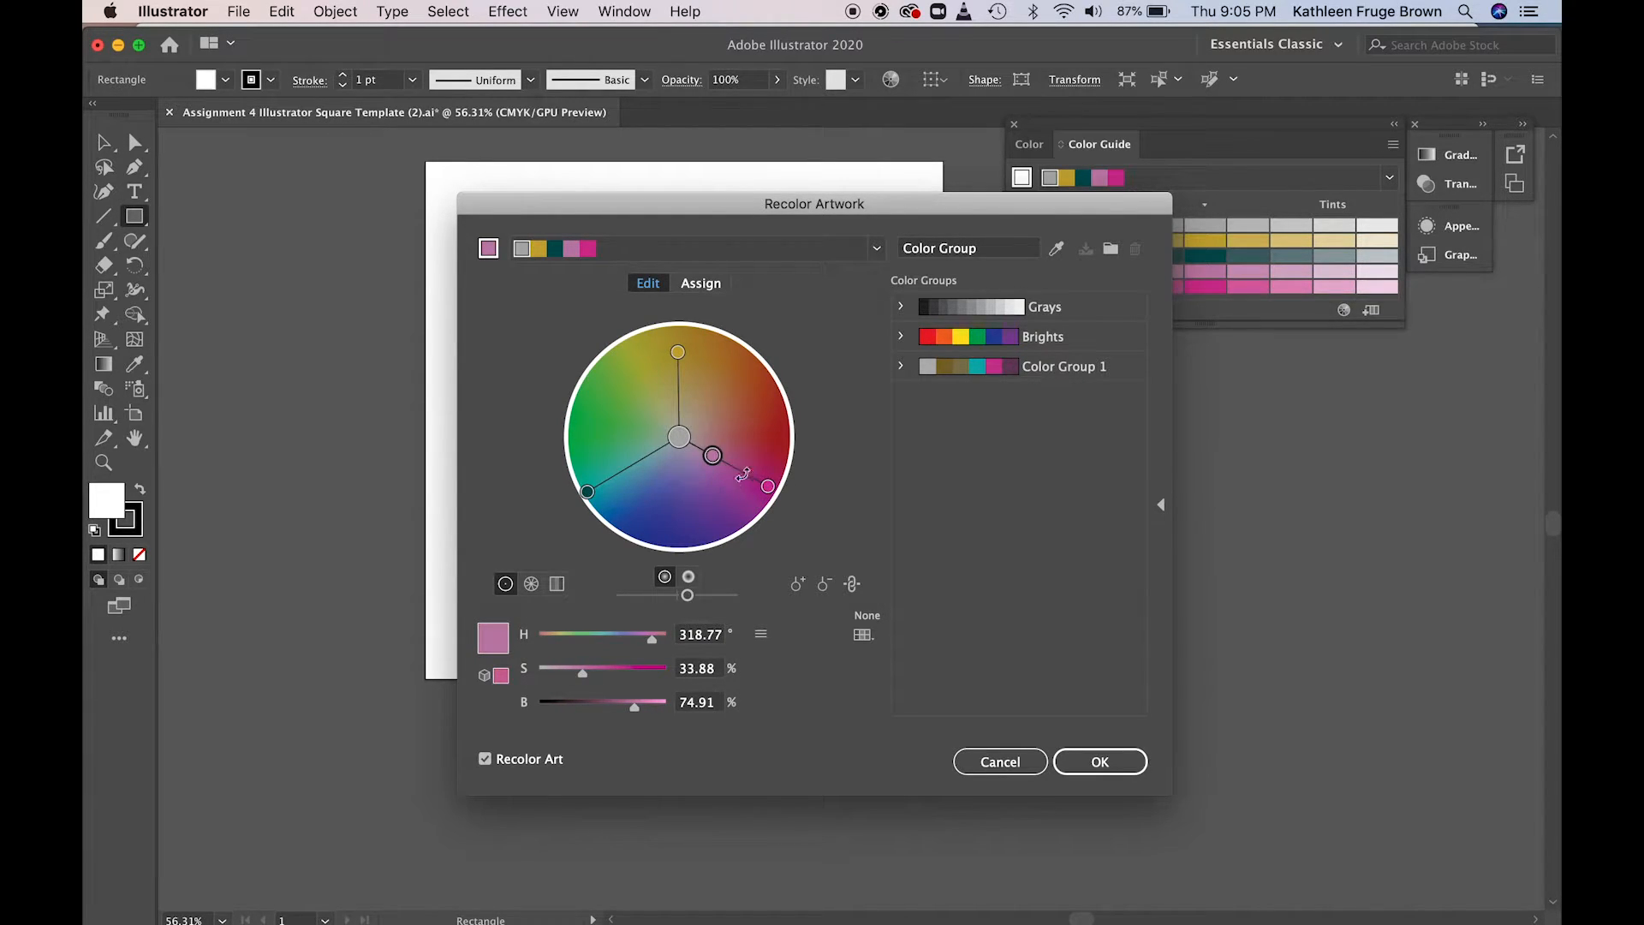
pyautogui.click(798, 588)
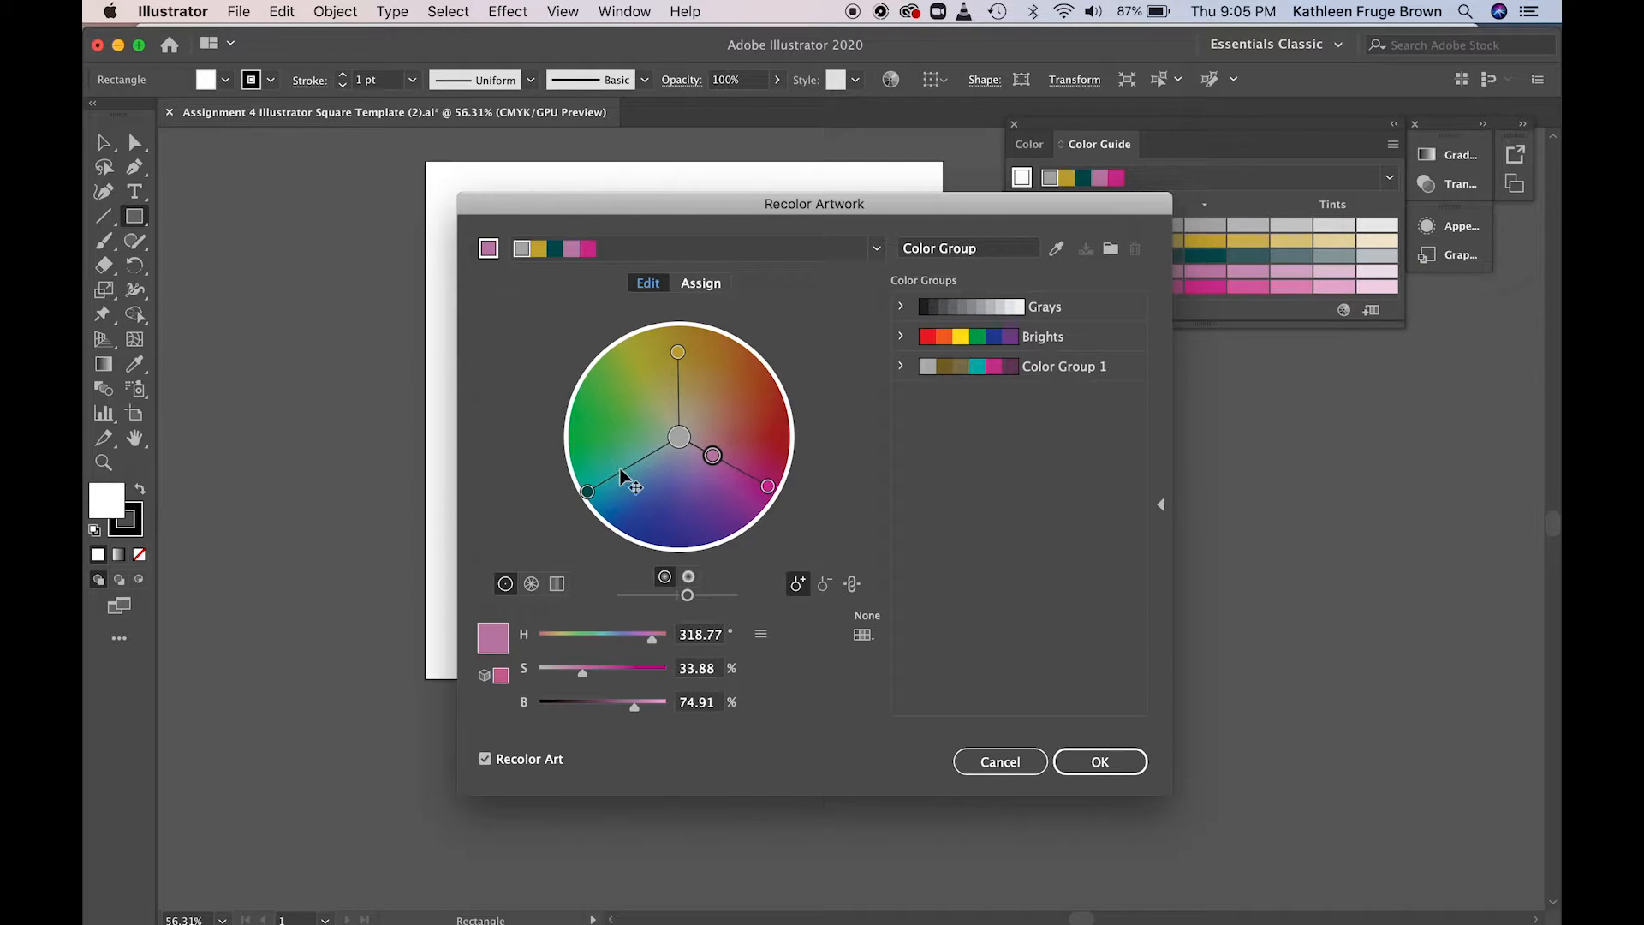
pyautogui.click(645, 457)
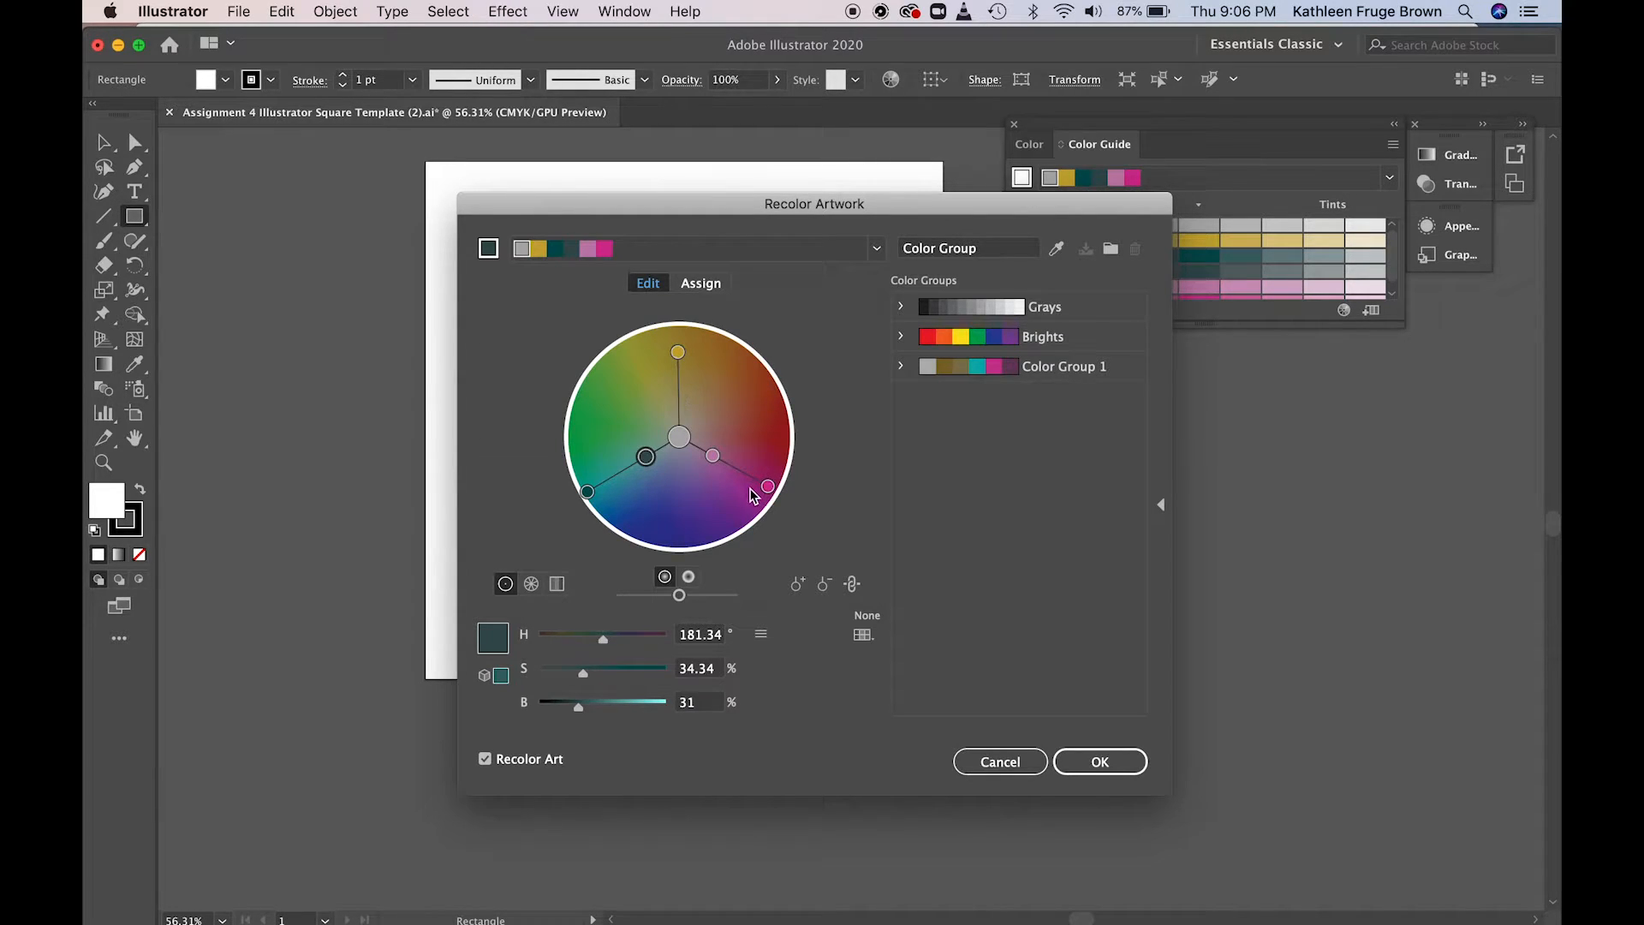
pyautogui.click(797, 586)
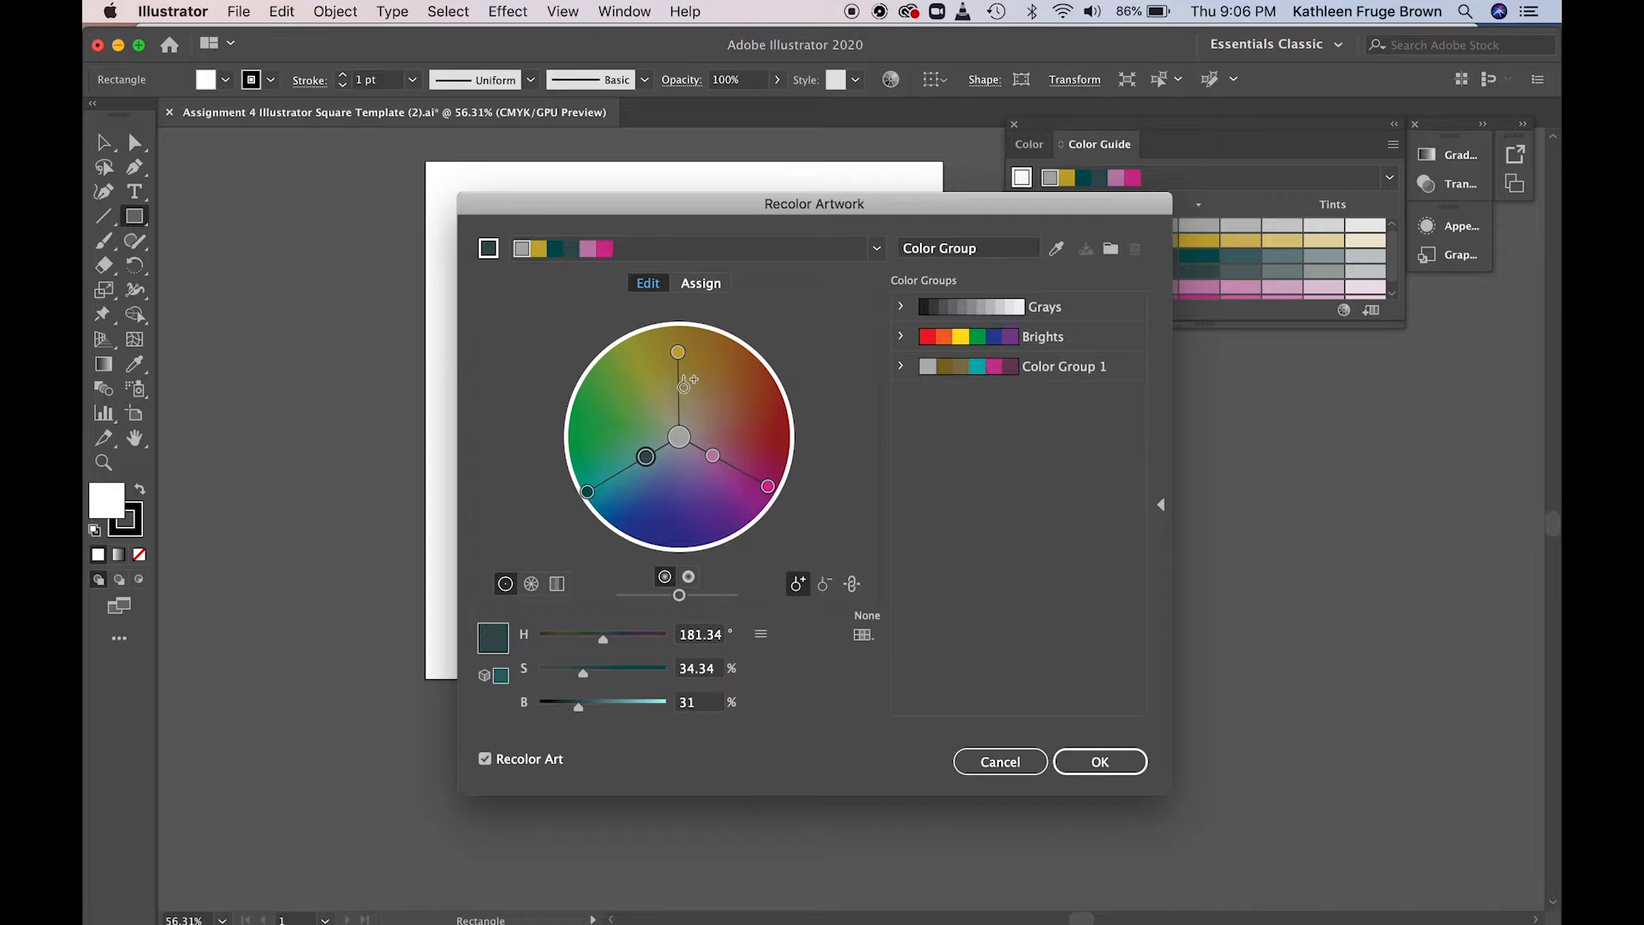
pyautogui.click(678, 390)
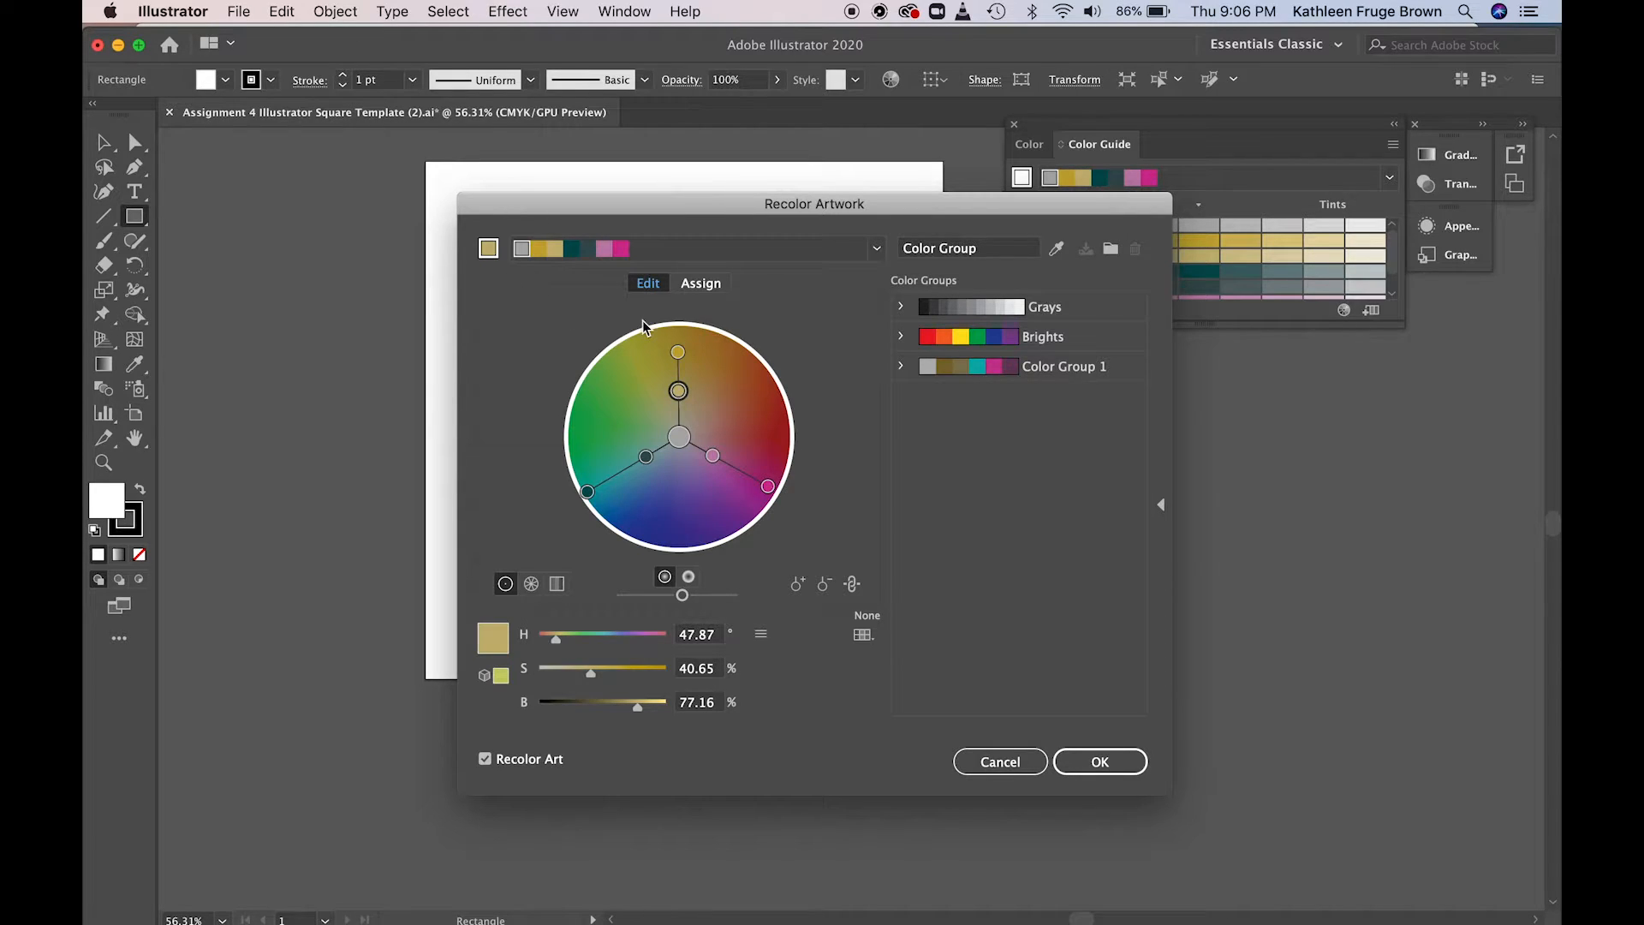
# - Set the outer gold color's saturation to 83% and its hue to 76°, shifting the linked harmony
pyautogui.click(680, 358)
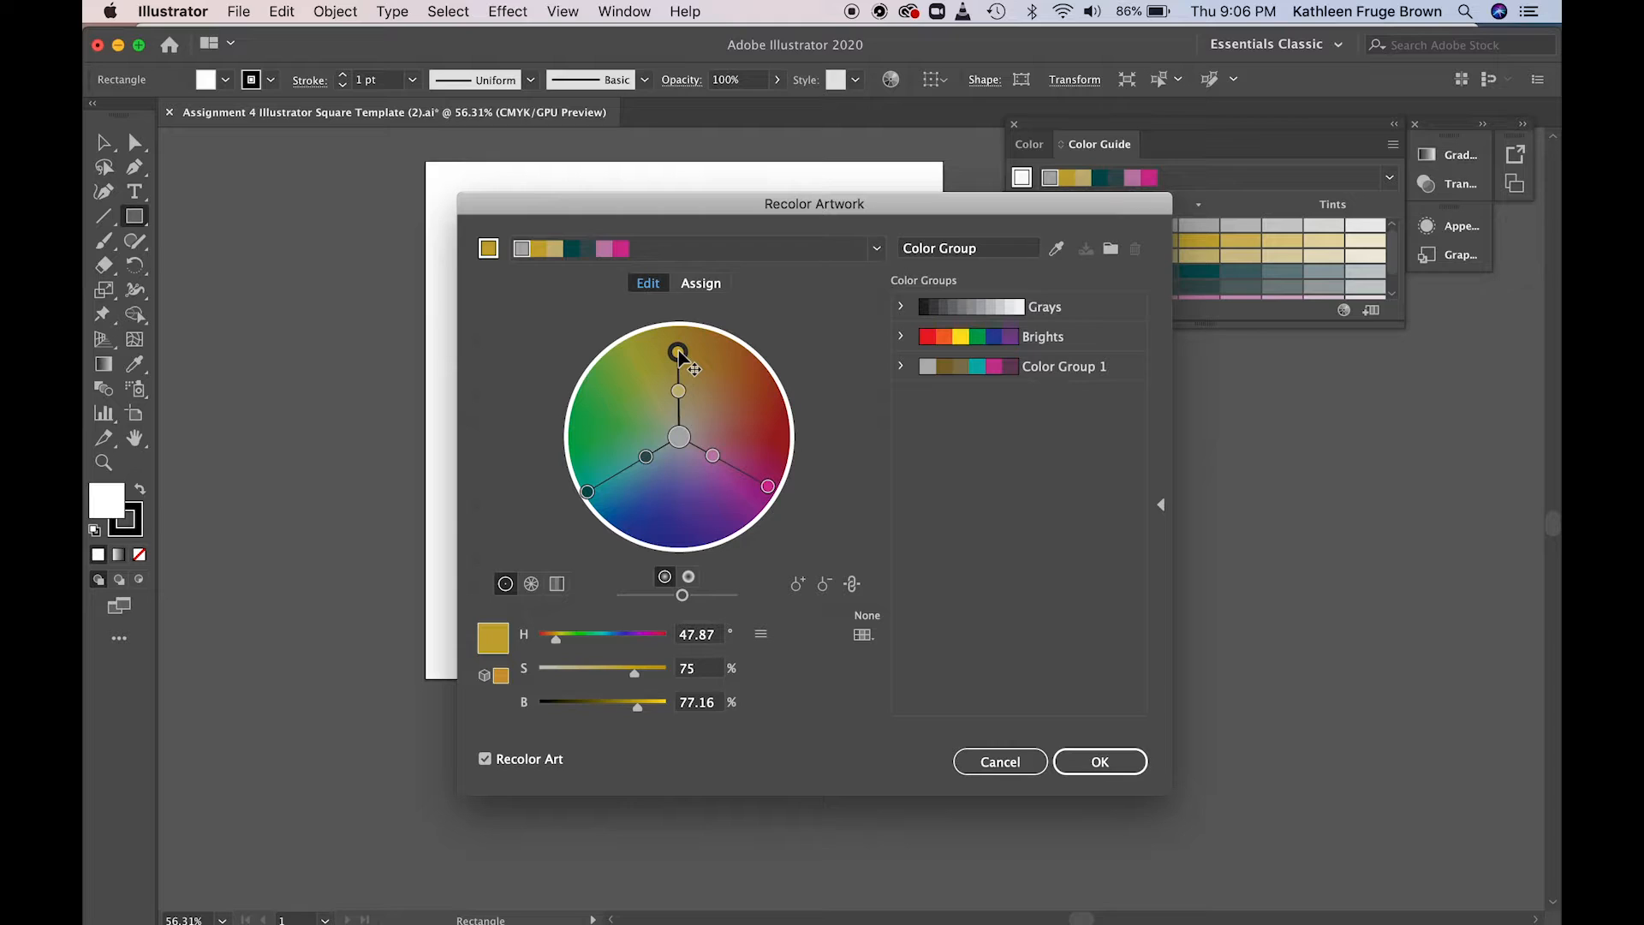
pyautogui.moveTo(679, 352); pyautogui.dragTo(679, 344)
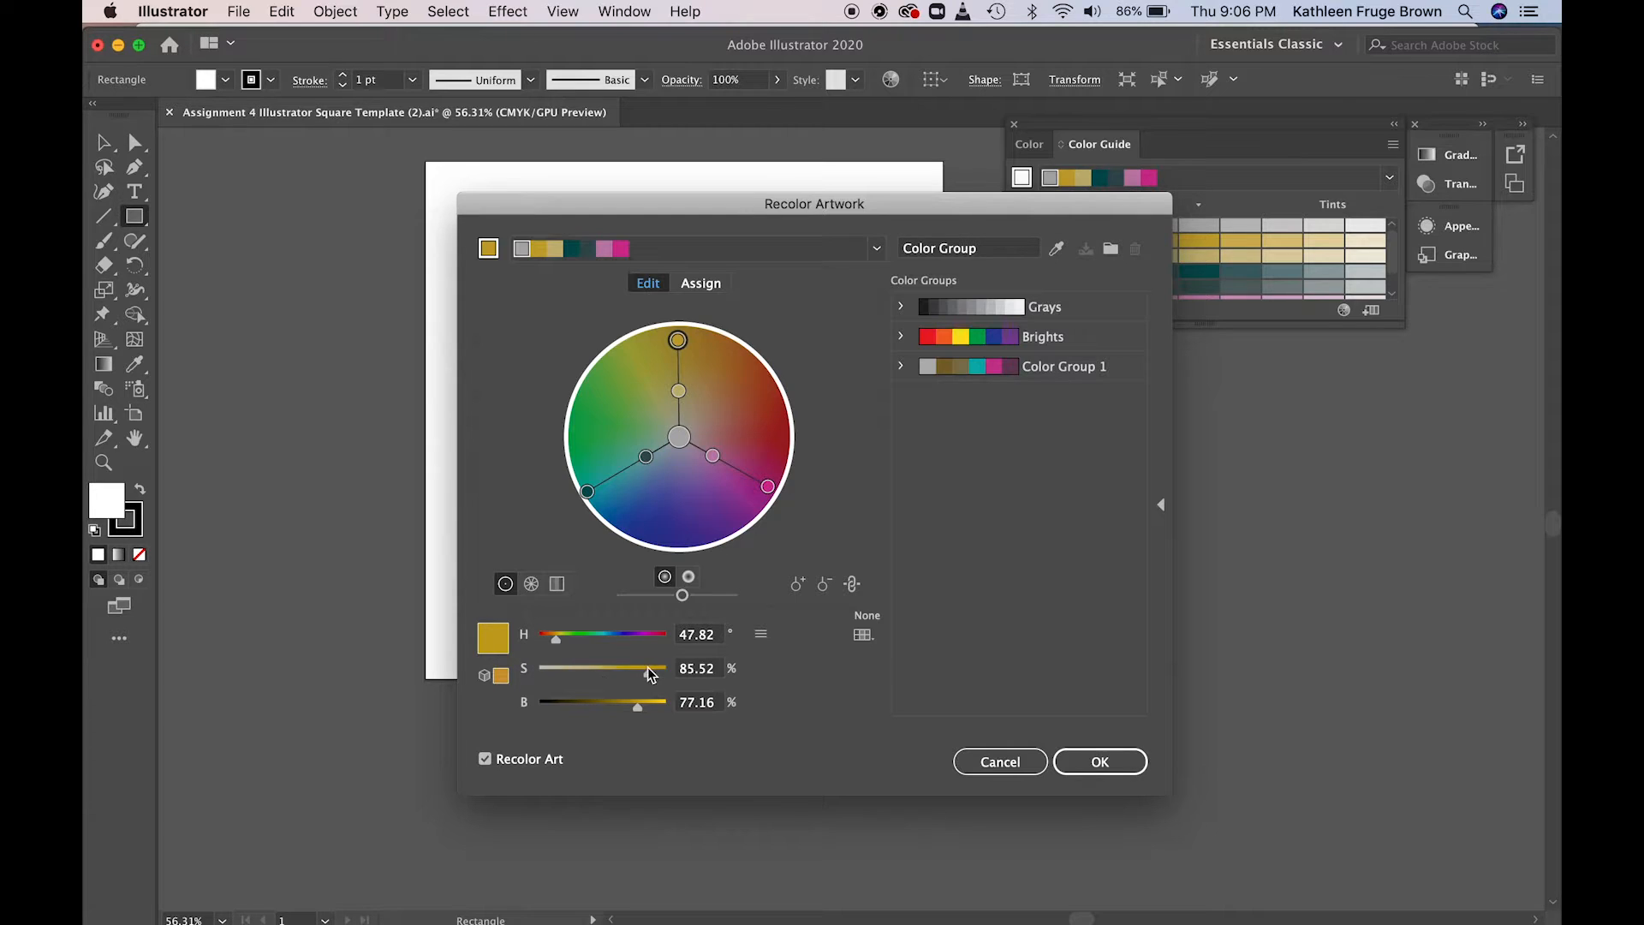
pyautogui.moveTo(650, 676); pyautogui.dragTo(645, 675)
pyautogui.moveTo(555, 639); pyautogui.dragTo(566, 642)
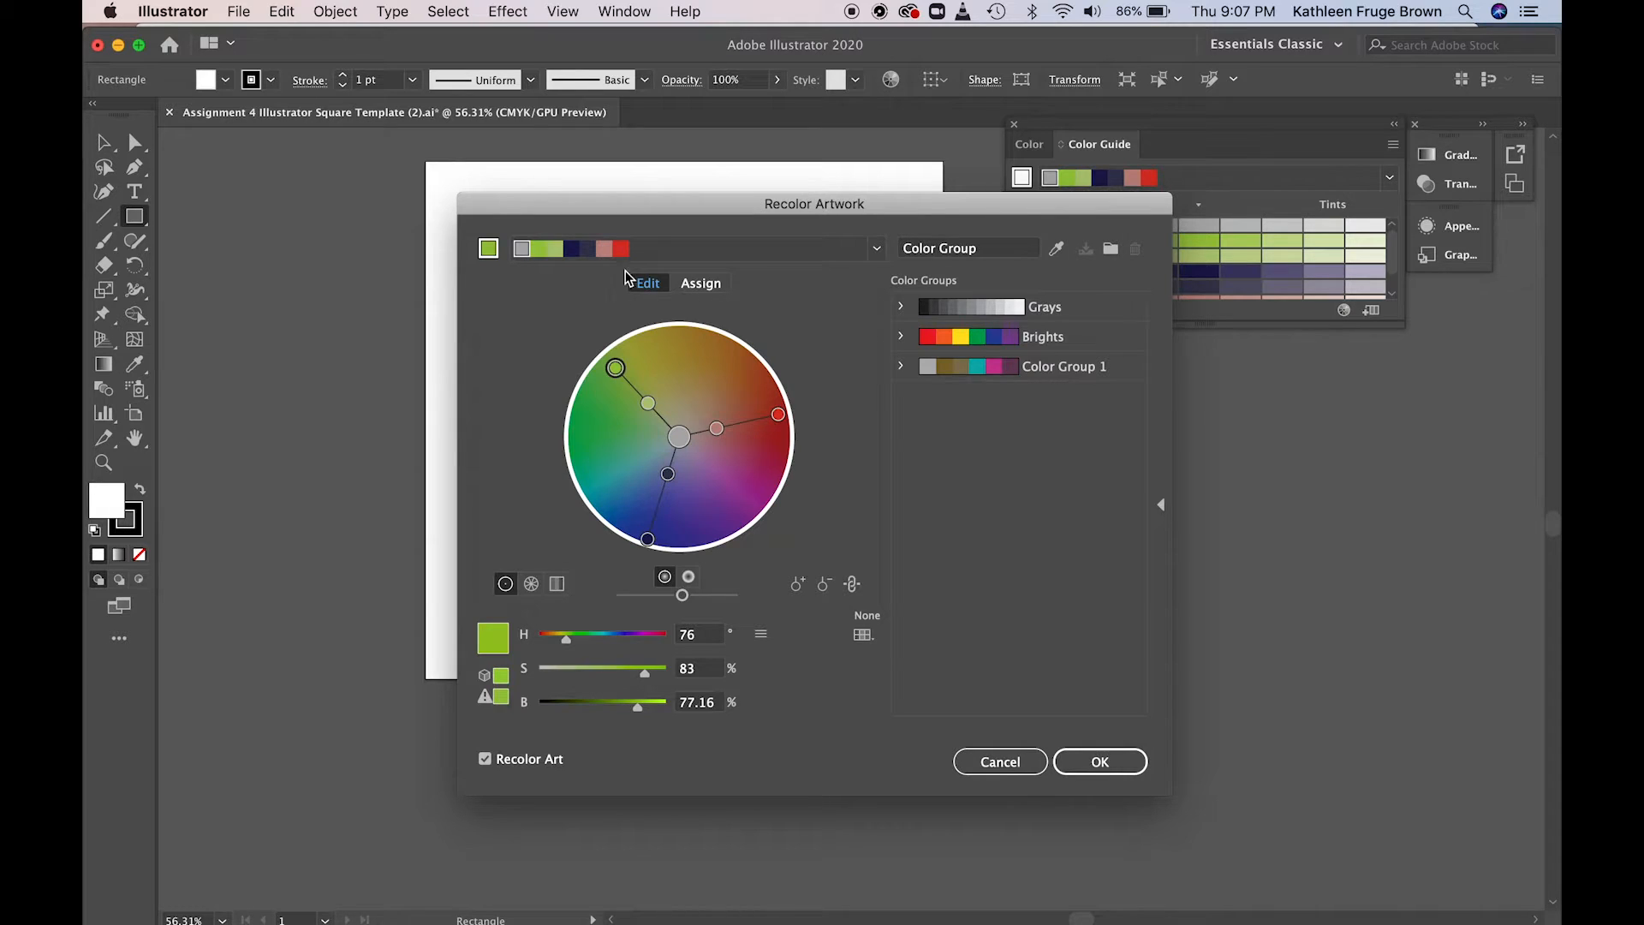
# - Reposition the Recolor Artwork dialog and brighten the two dark blue colors, setting the outer saturated one to 63% brightness
pyautogui.moveTo(960, 213); pyautogui.dragTo(813, 320)
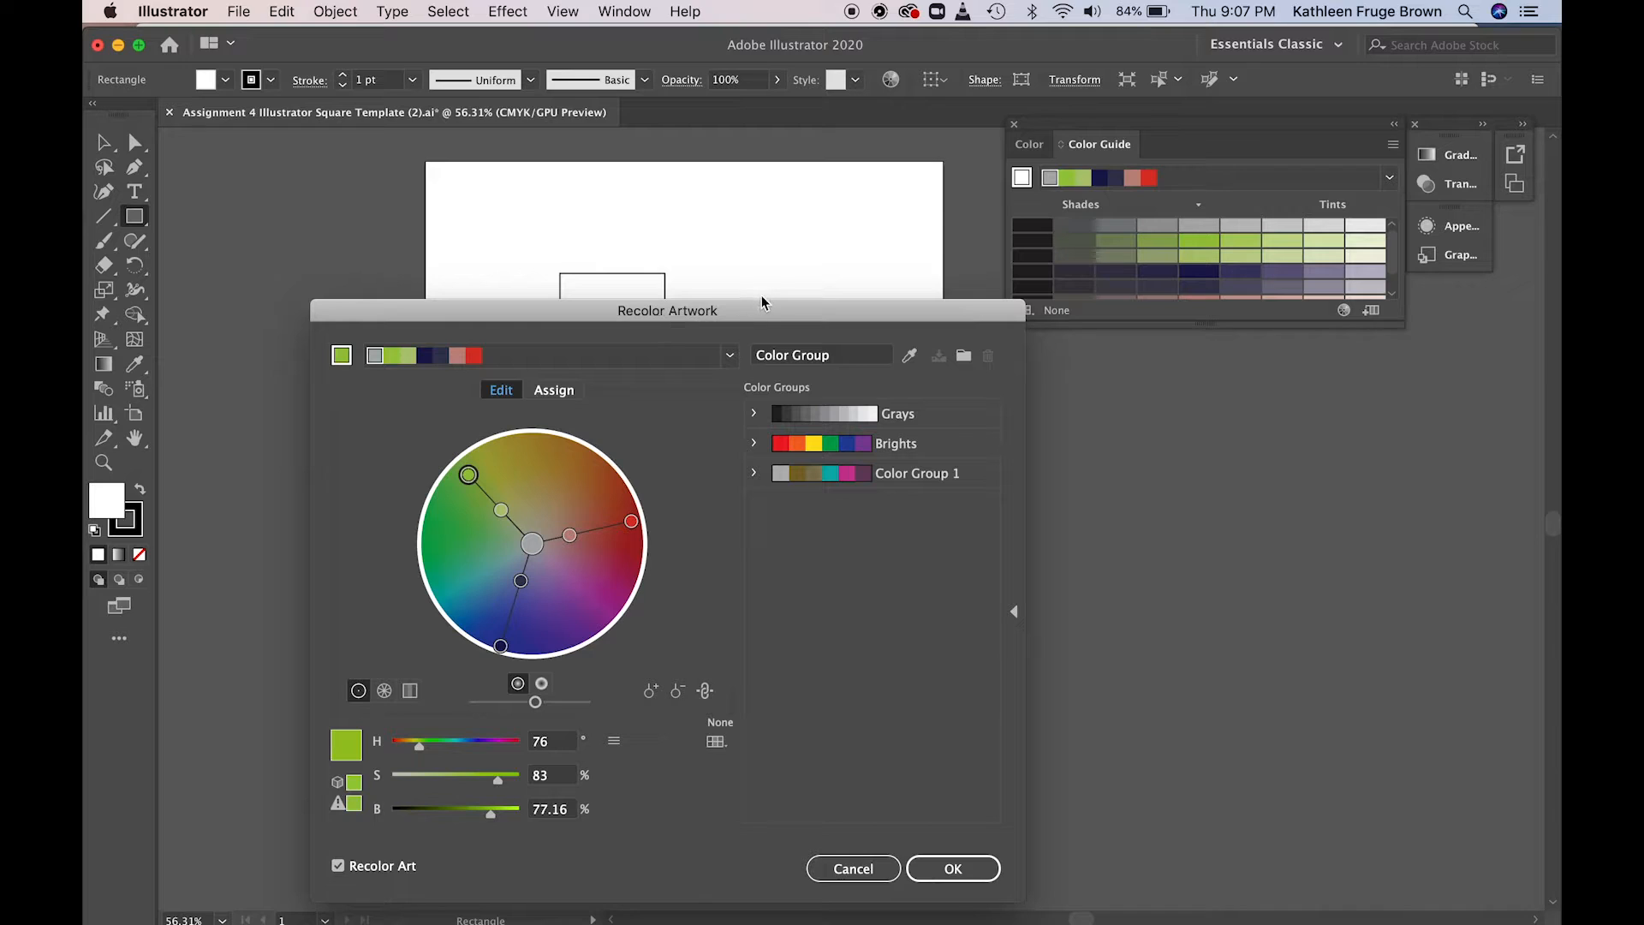
pyautogui.moveTo(754, 317); pyautogui.dragTo(759, 189)
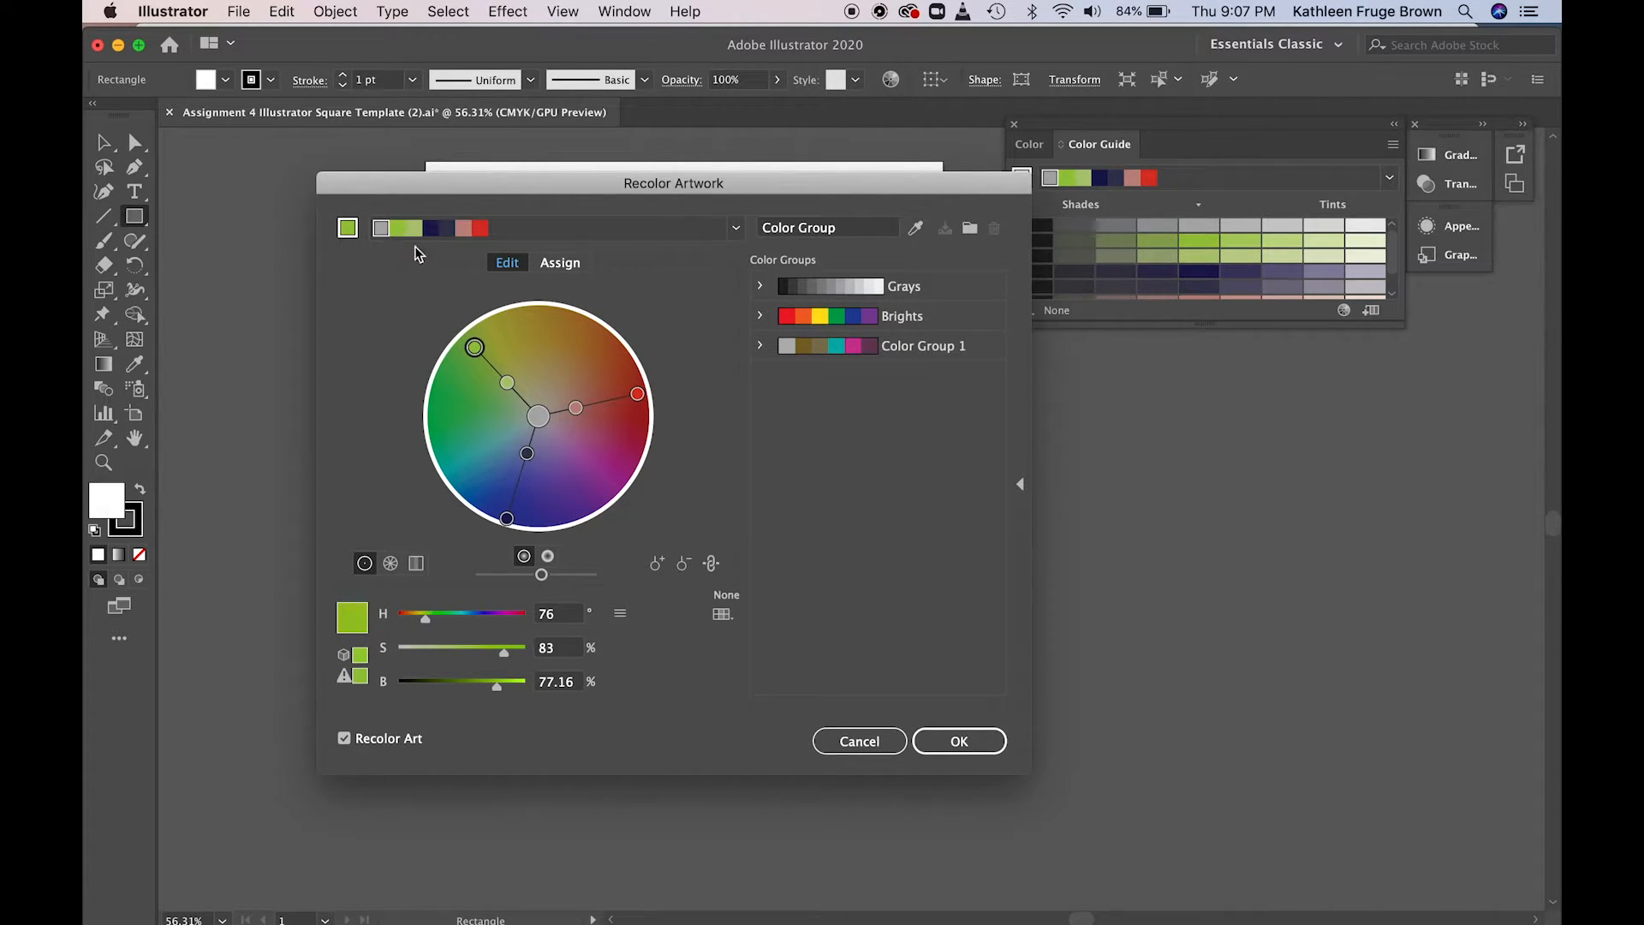
pyautogui.click(526, 454)
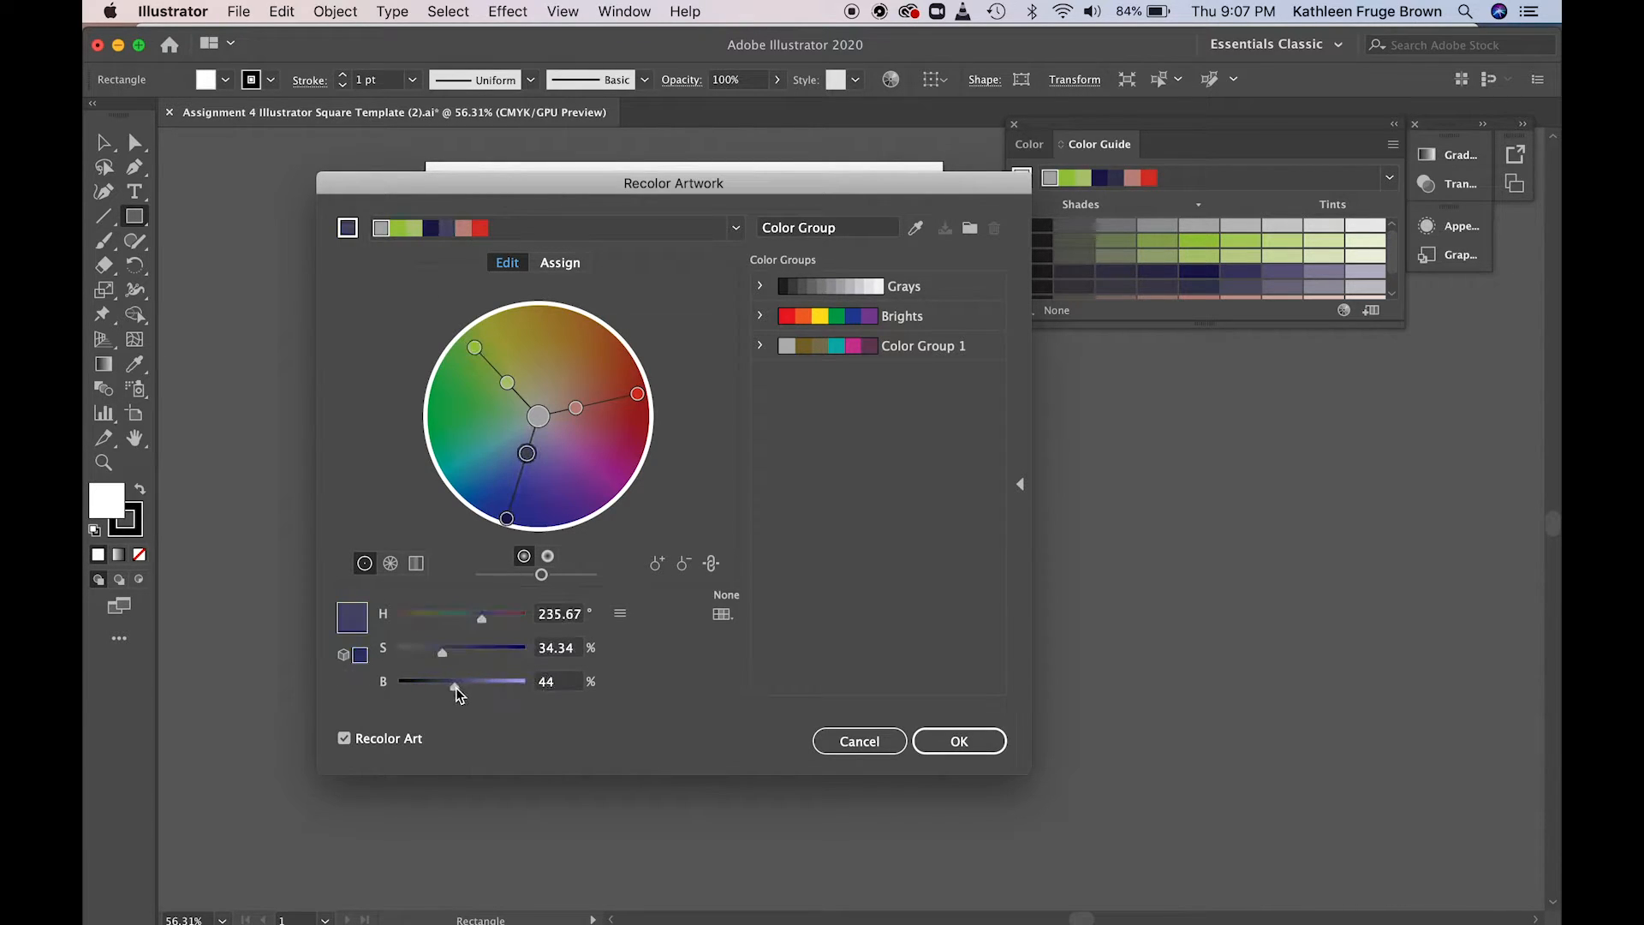
pyautogui.moveTo(460, 686); pyautogui.dragTo(480, 686)
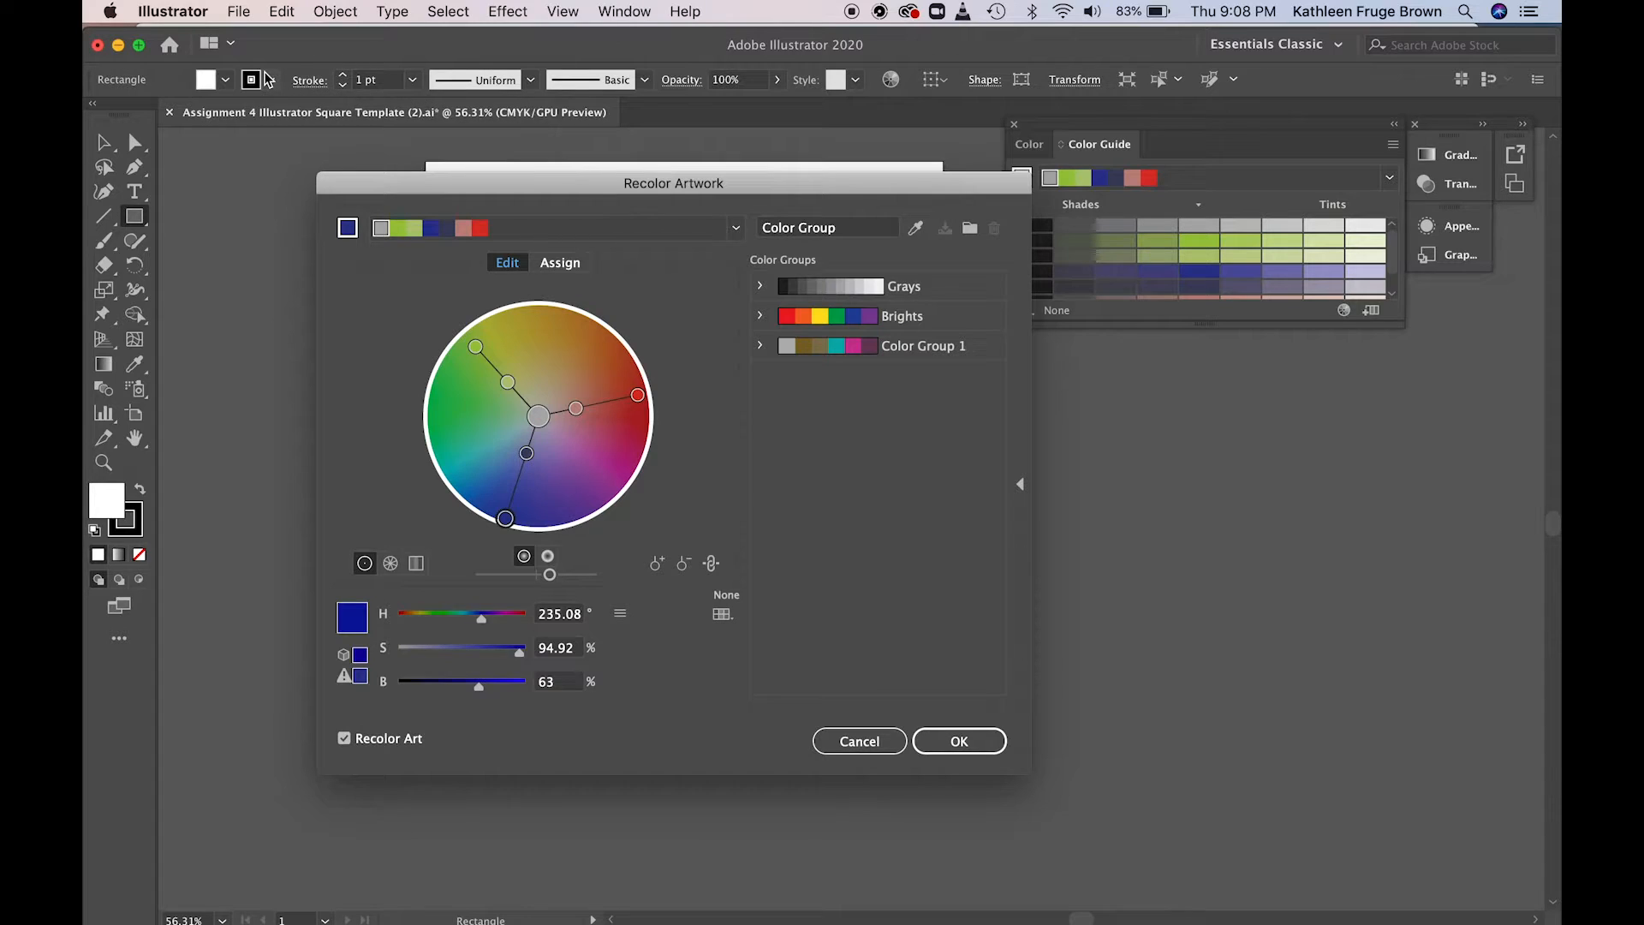
# - Save the edited harmony as a new color group, name it with the owner's first name plus "Triad", and accept saving the changes
pyautogui.click(970, 230)
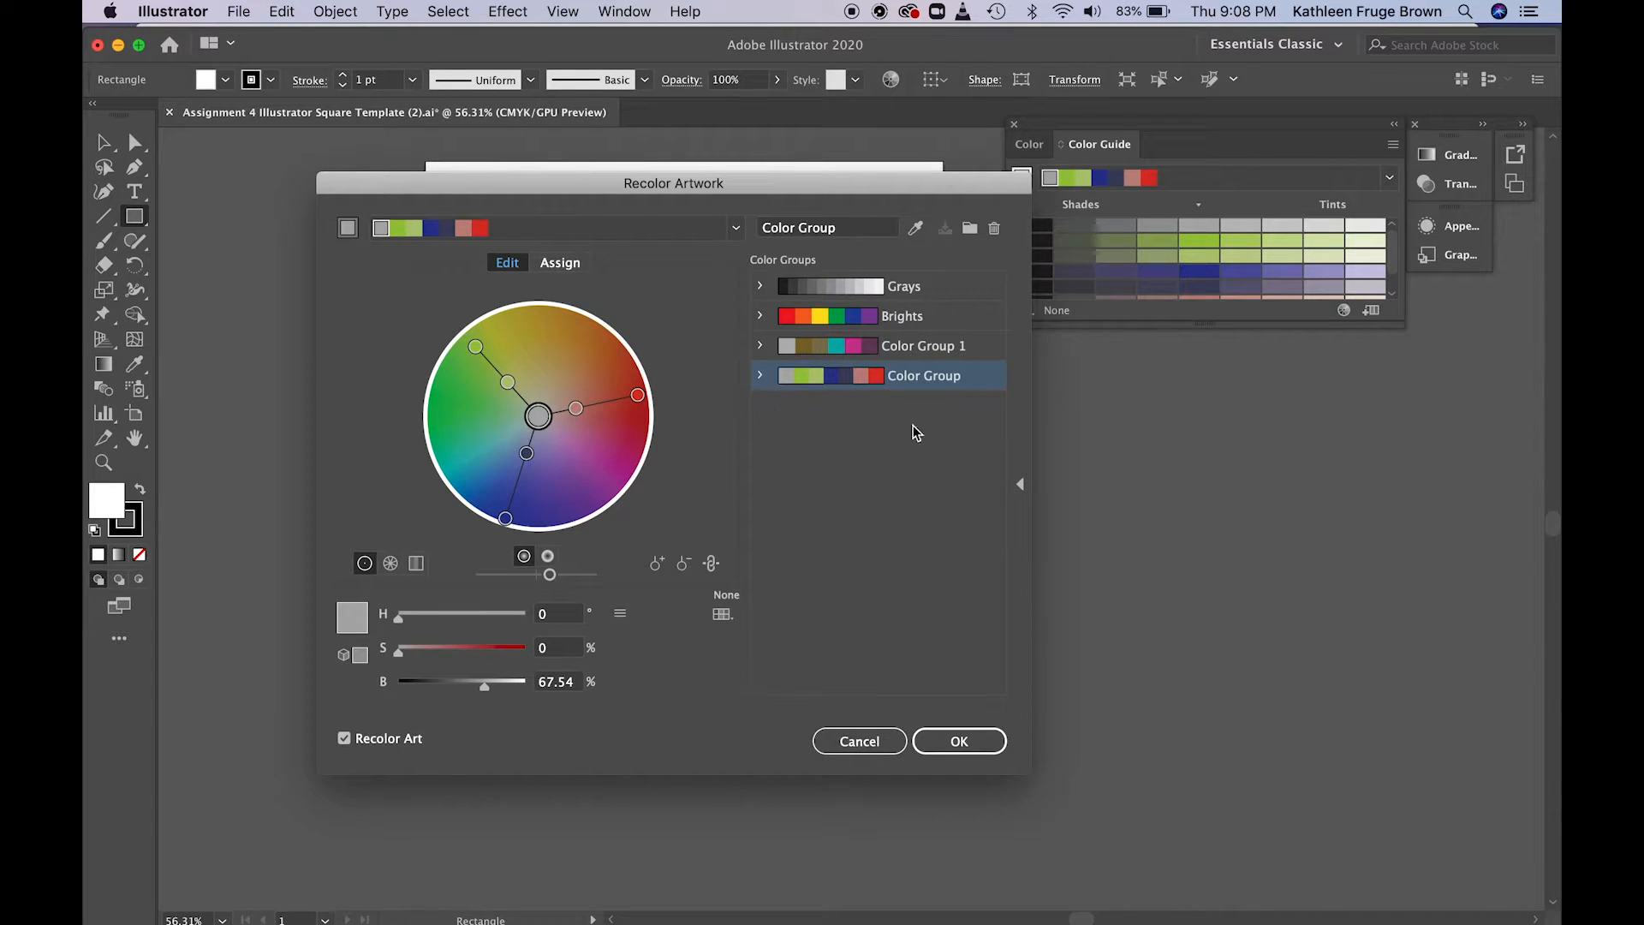
pyautogui.doubleClick(929, 377)
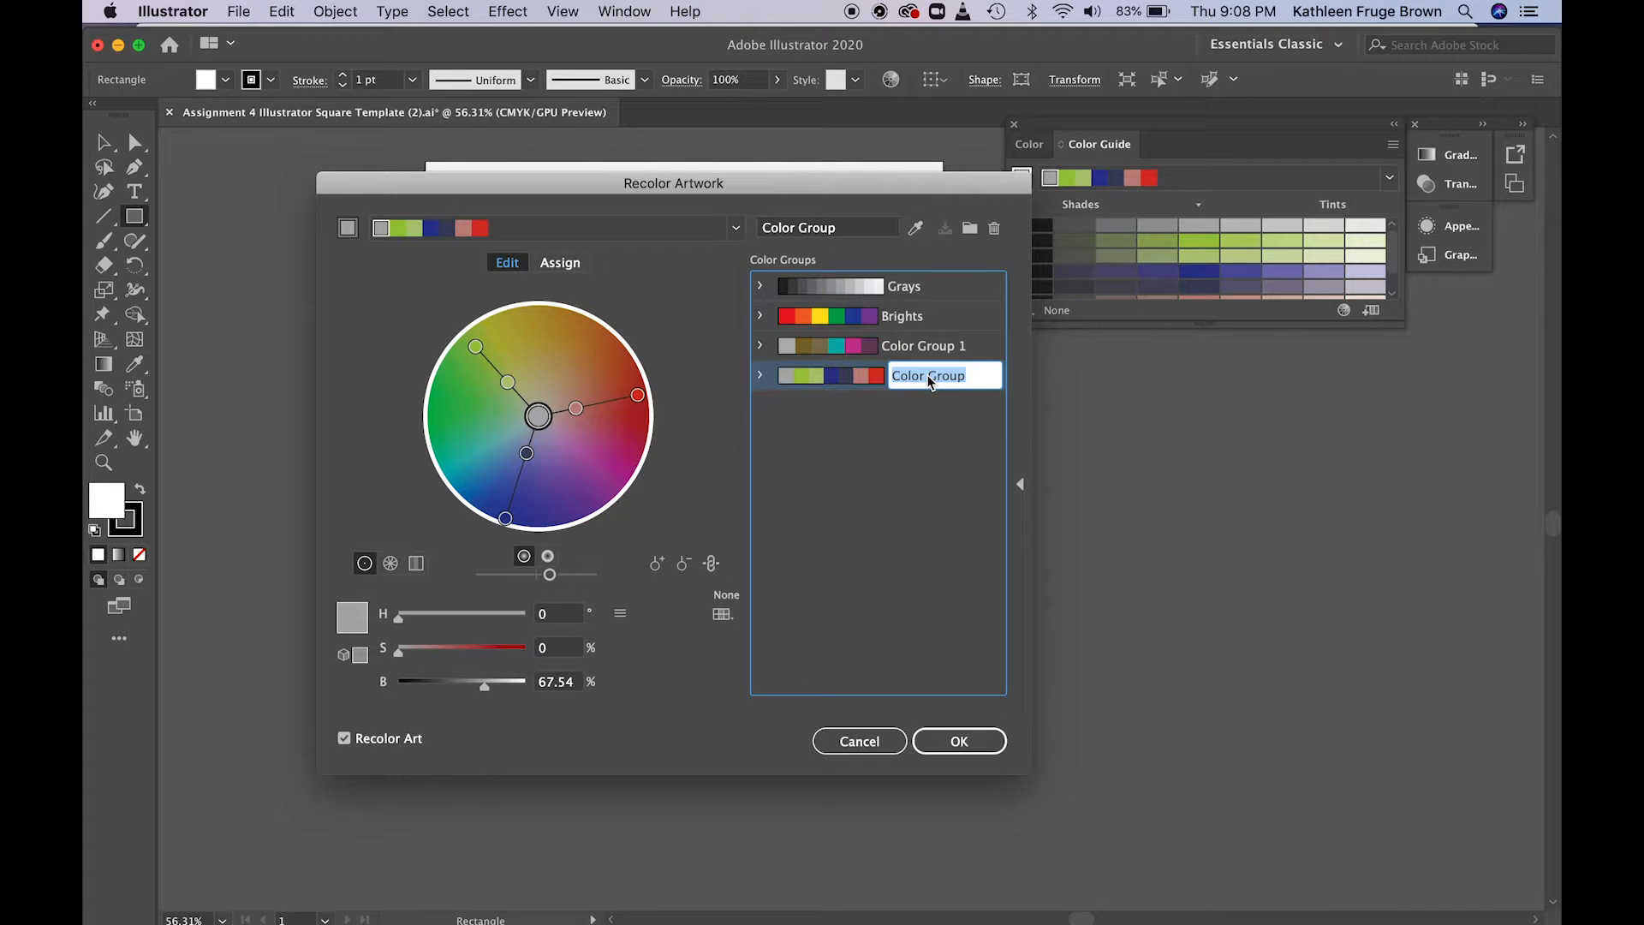
pyautogui.write("Kathy's Triad")
pyautogui.click(948, 730)
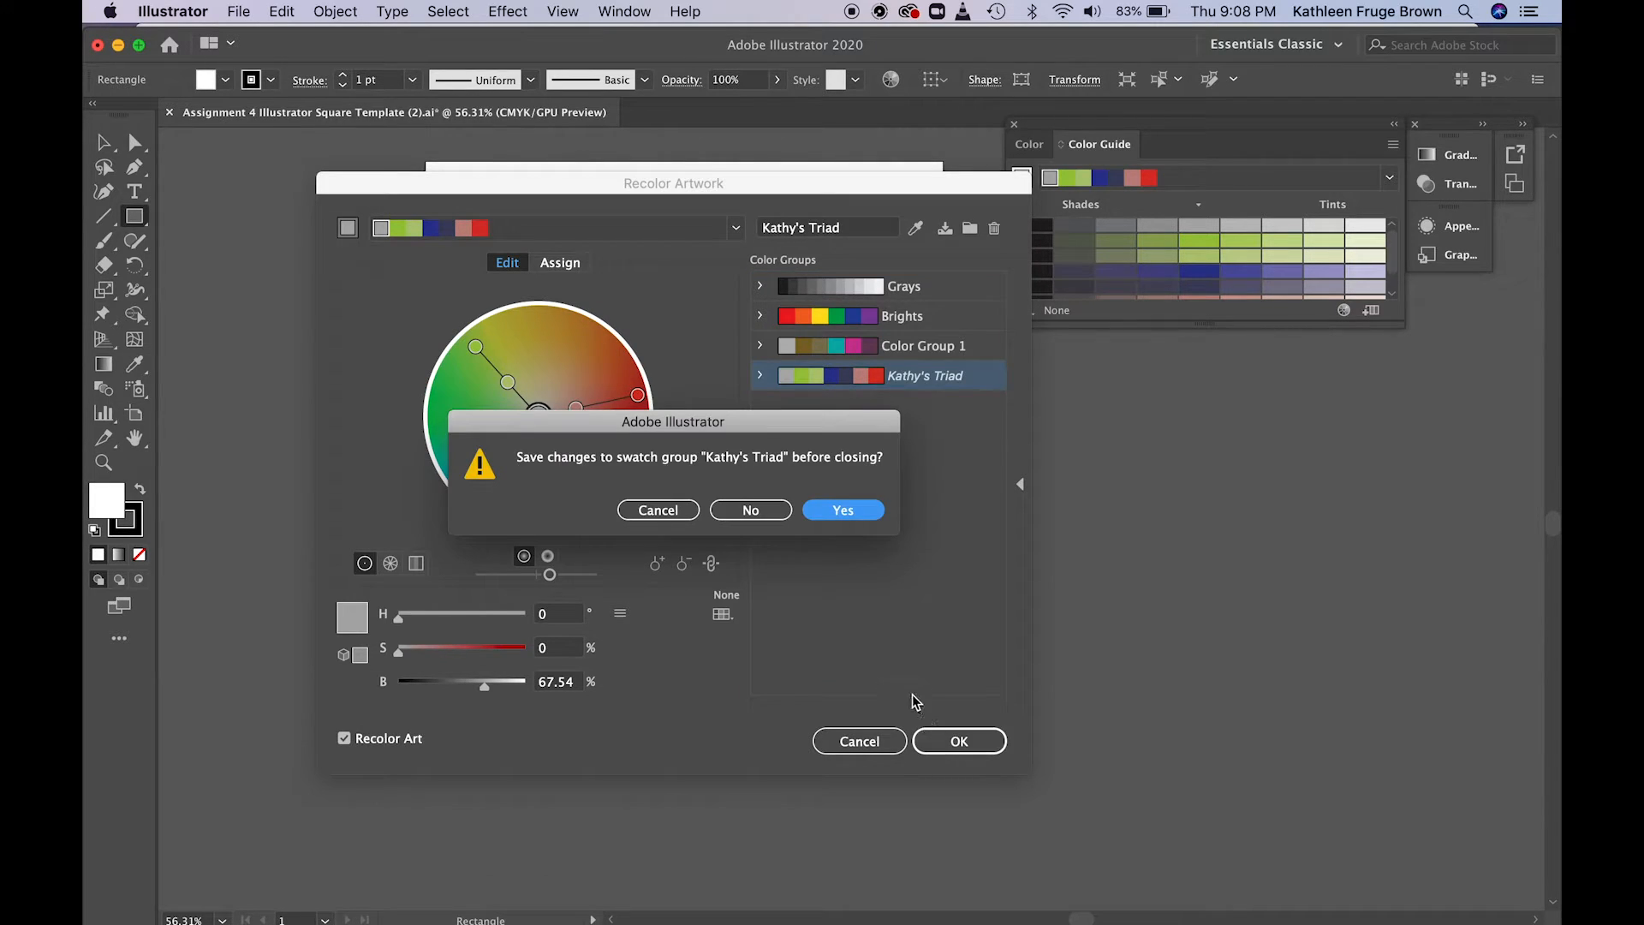
pyautogui.click(824, 509)
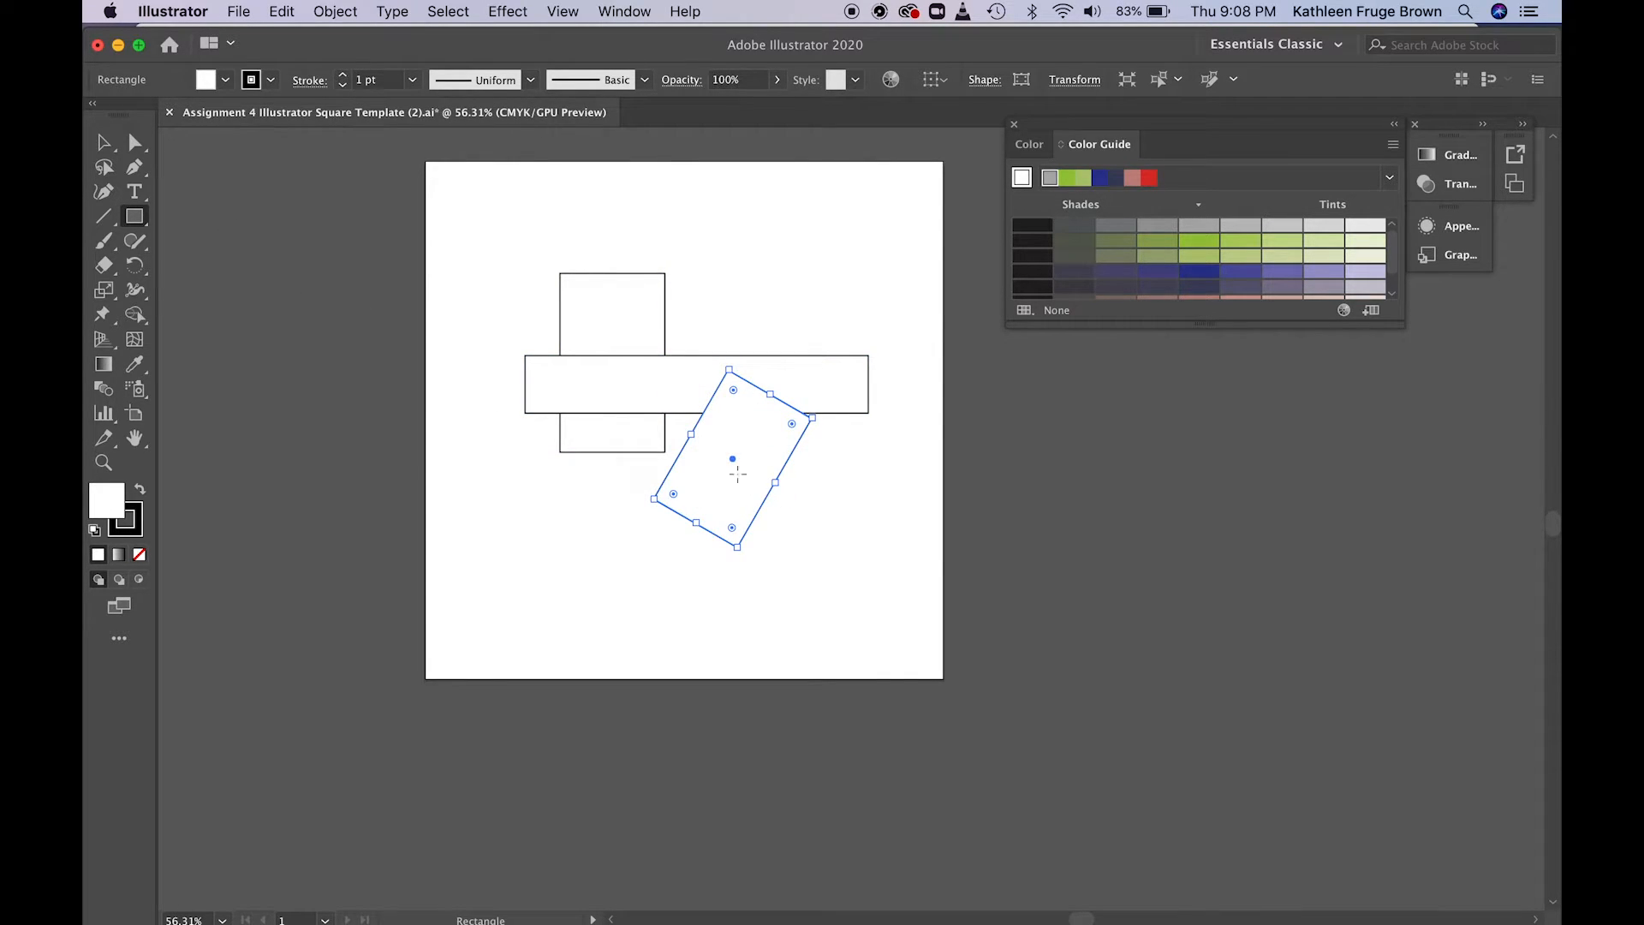
# - Fill the tilted rectangle with the new triad group's colors, trying the saturated green before settling on the muted rose
pyautogui.click(225, 80)
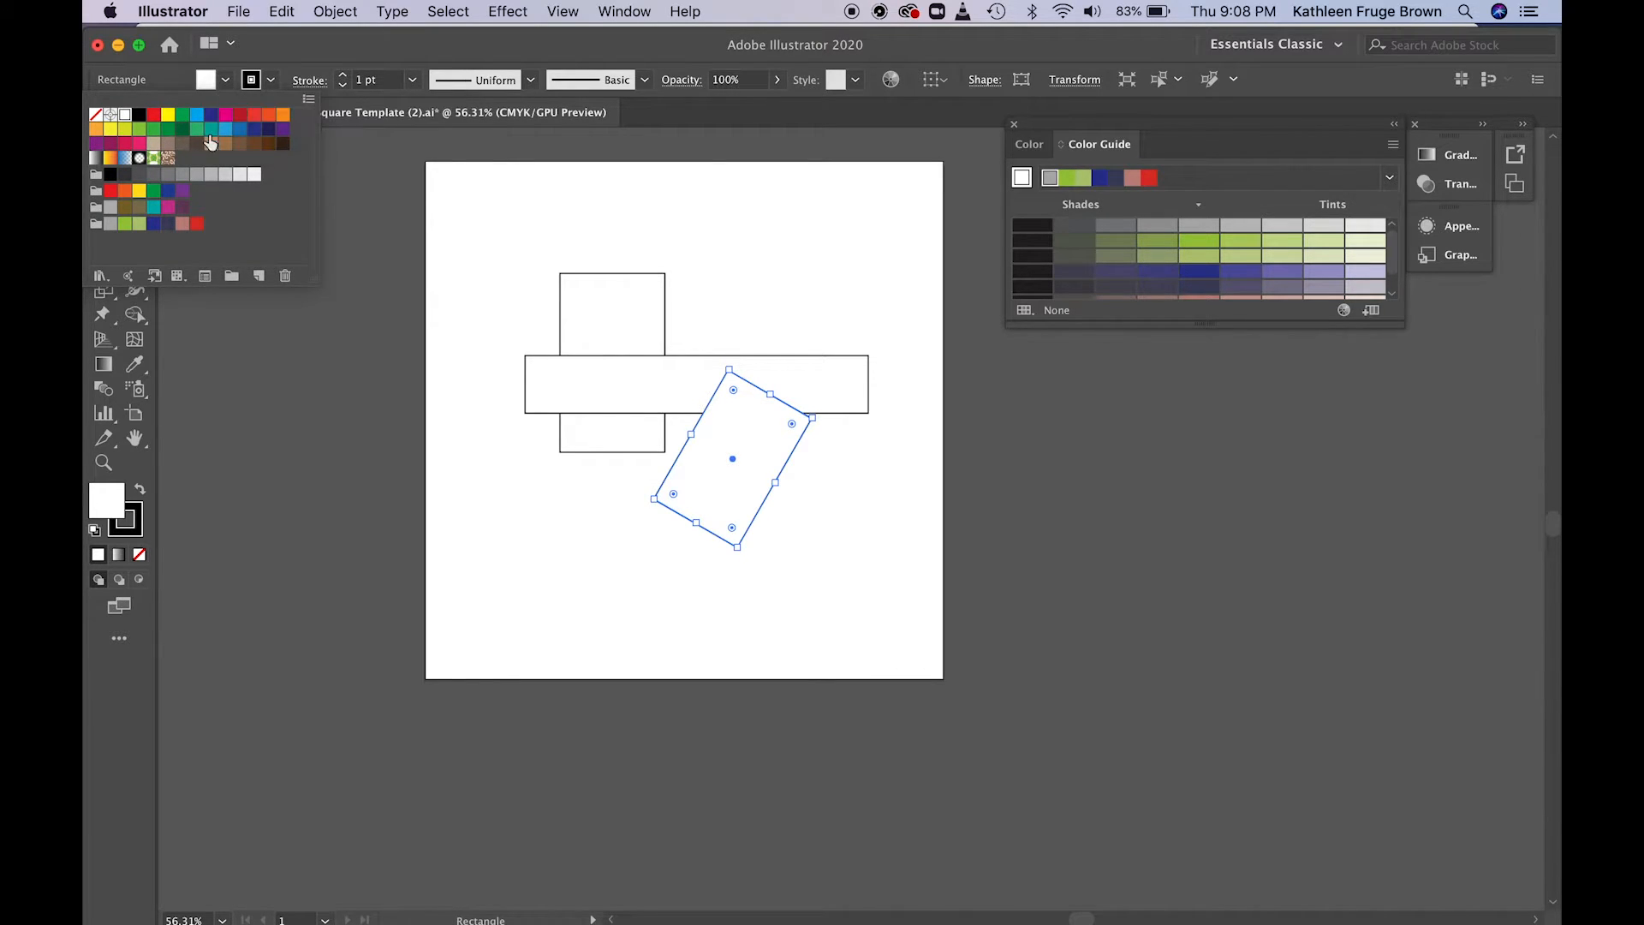
pyautogui.click(125, 226)
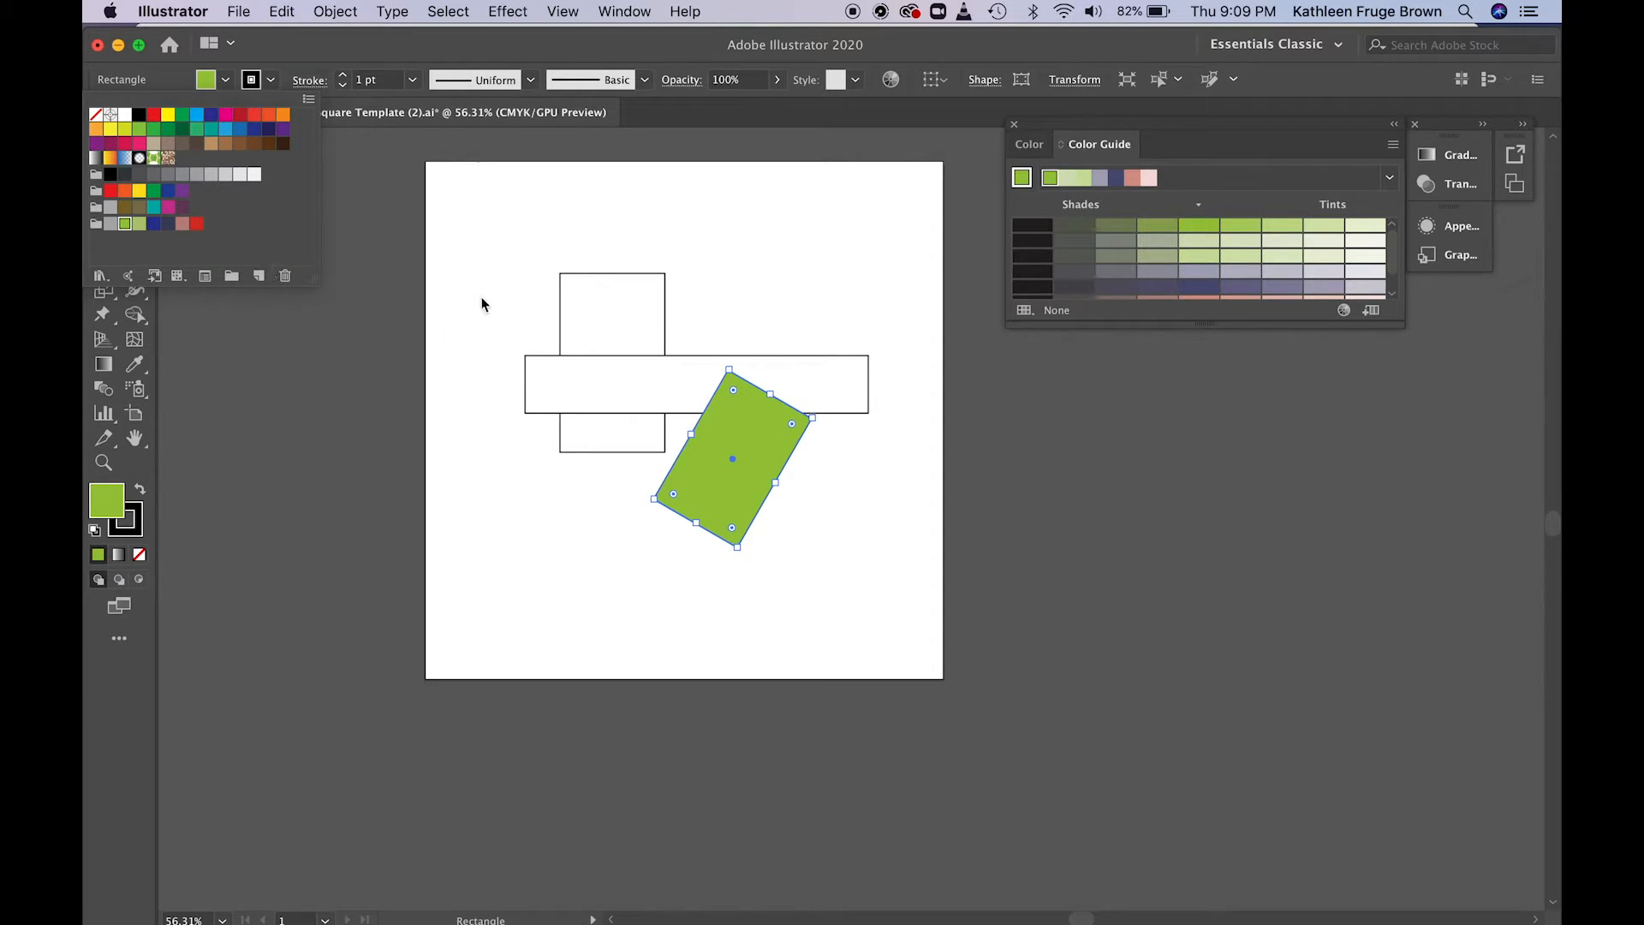
pyautogui.click(182, 226)
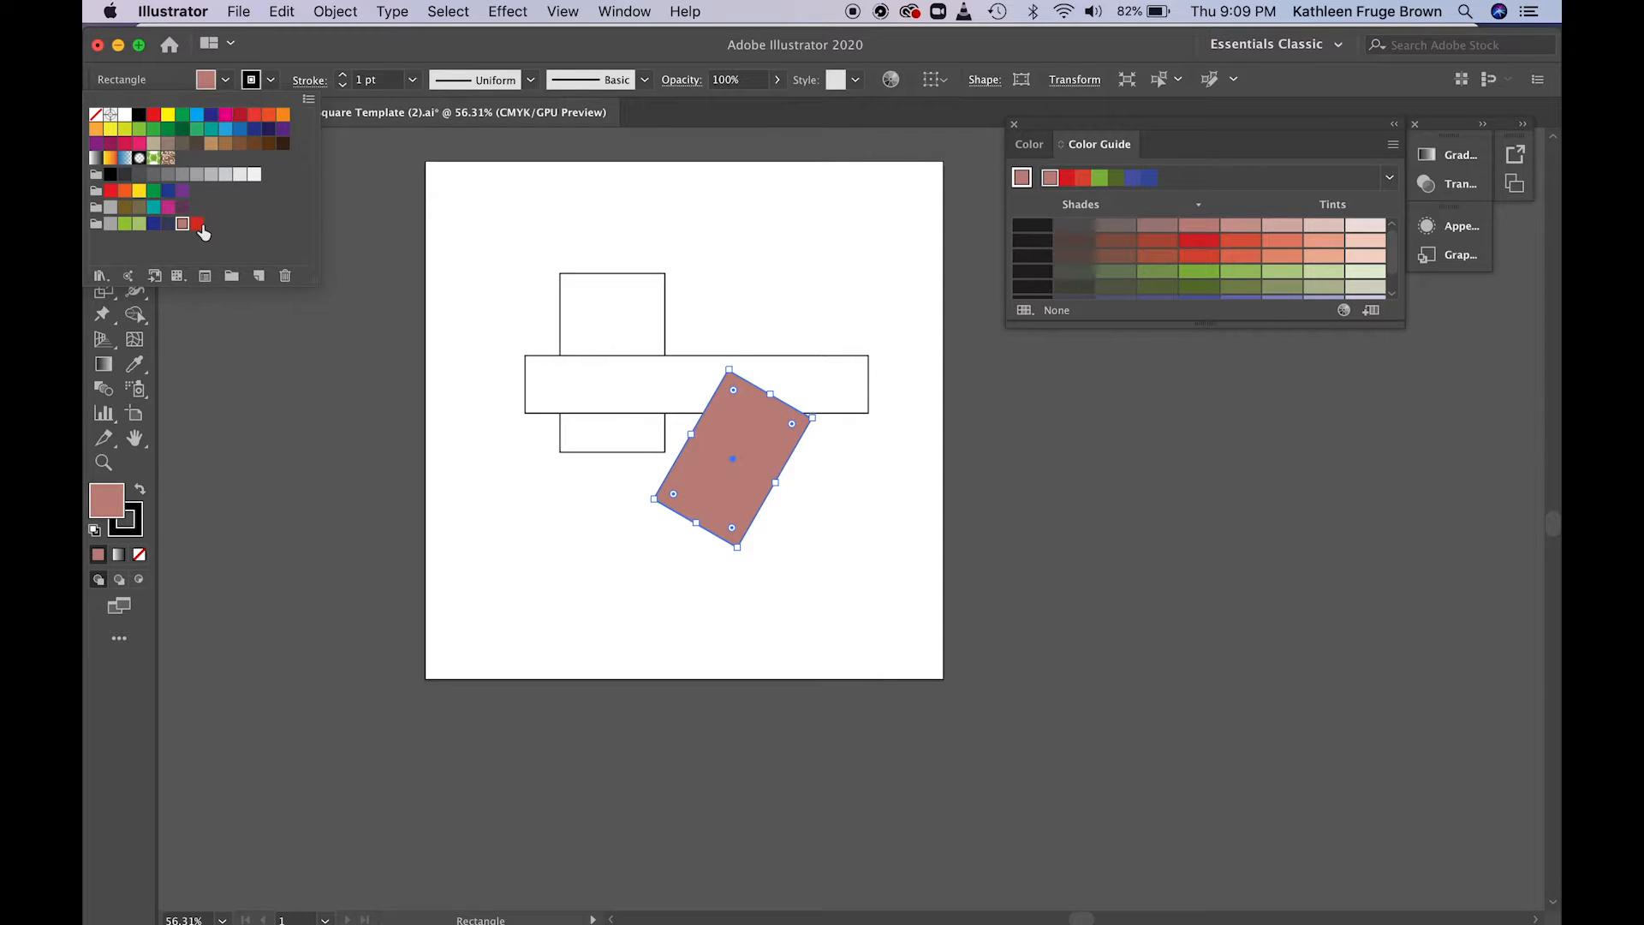
pyautogui.click(614, 276)
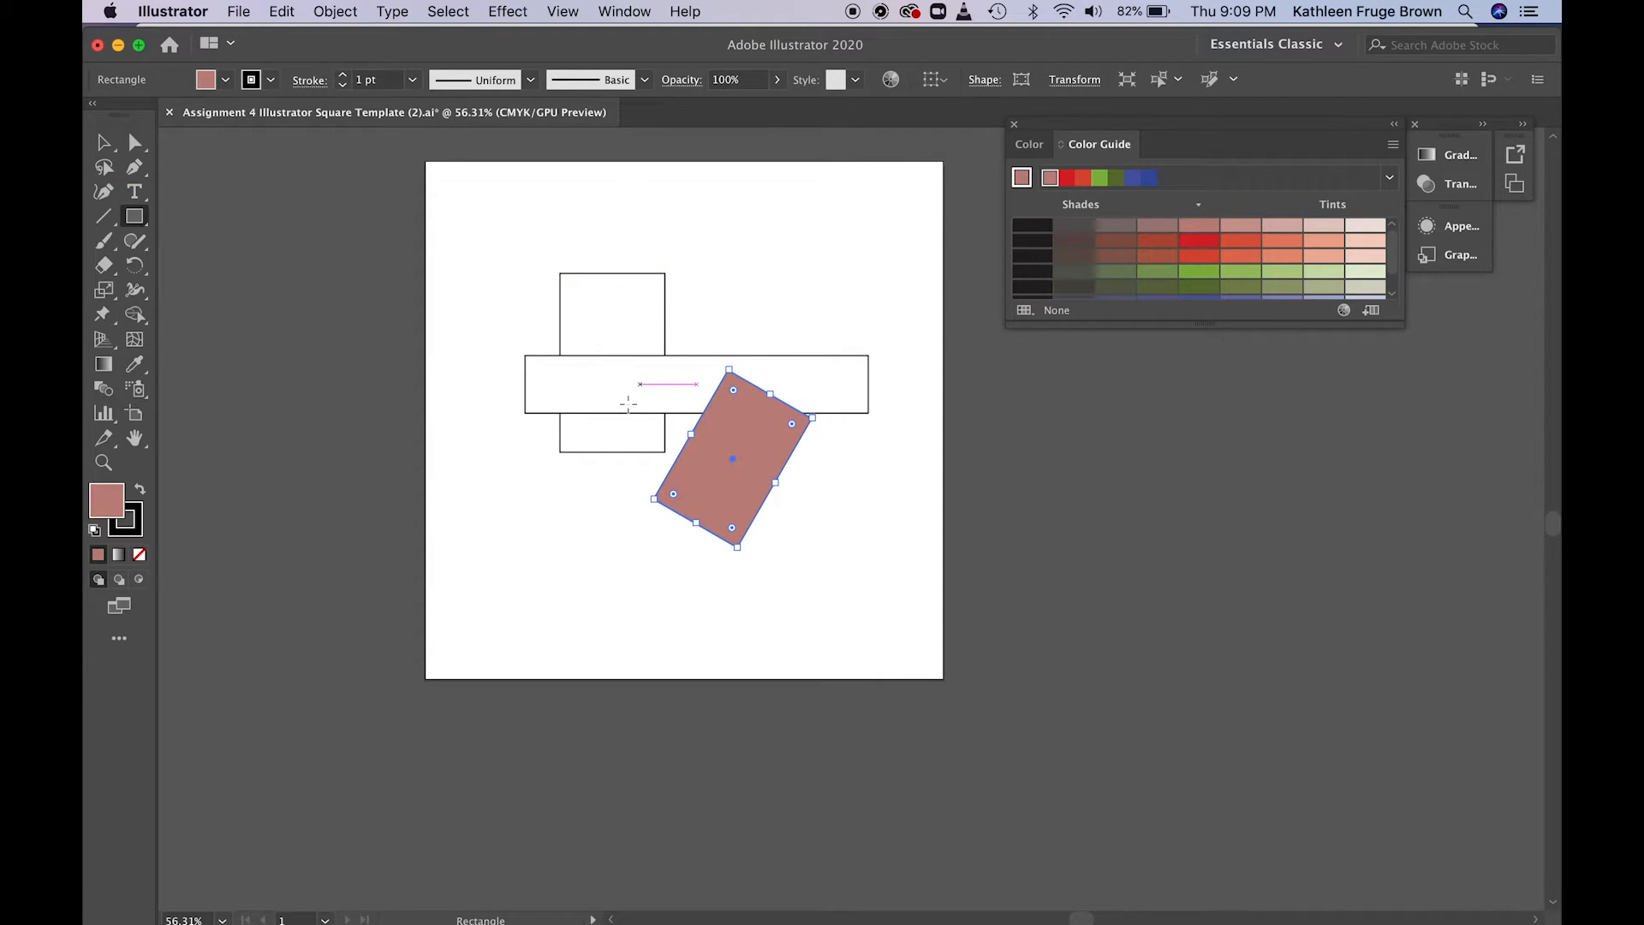
# - Select the long horizontal rectangle and fill it with the red from the new triad group
pyautogui.press('v')
pyautogui.click(832, 361)
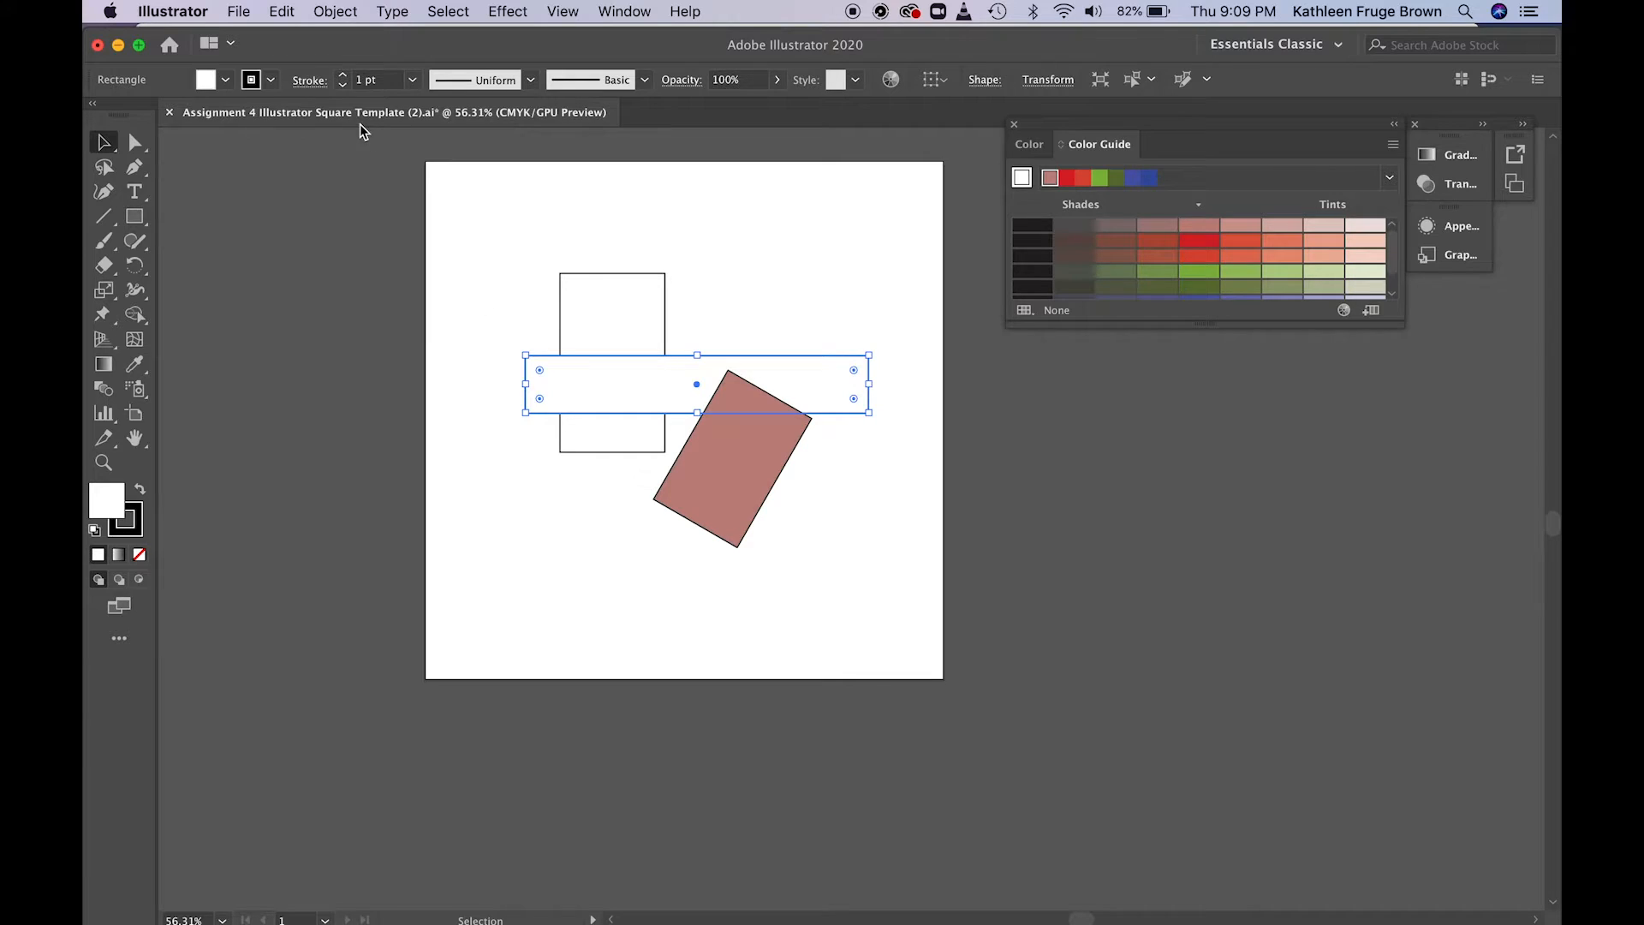
pyautogui.click(225, 80)
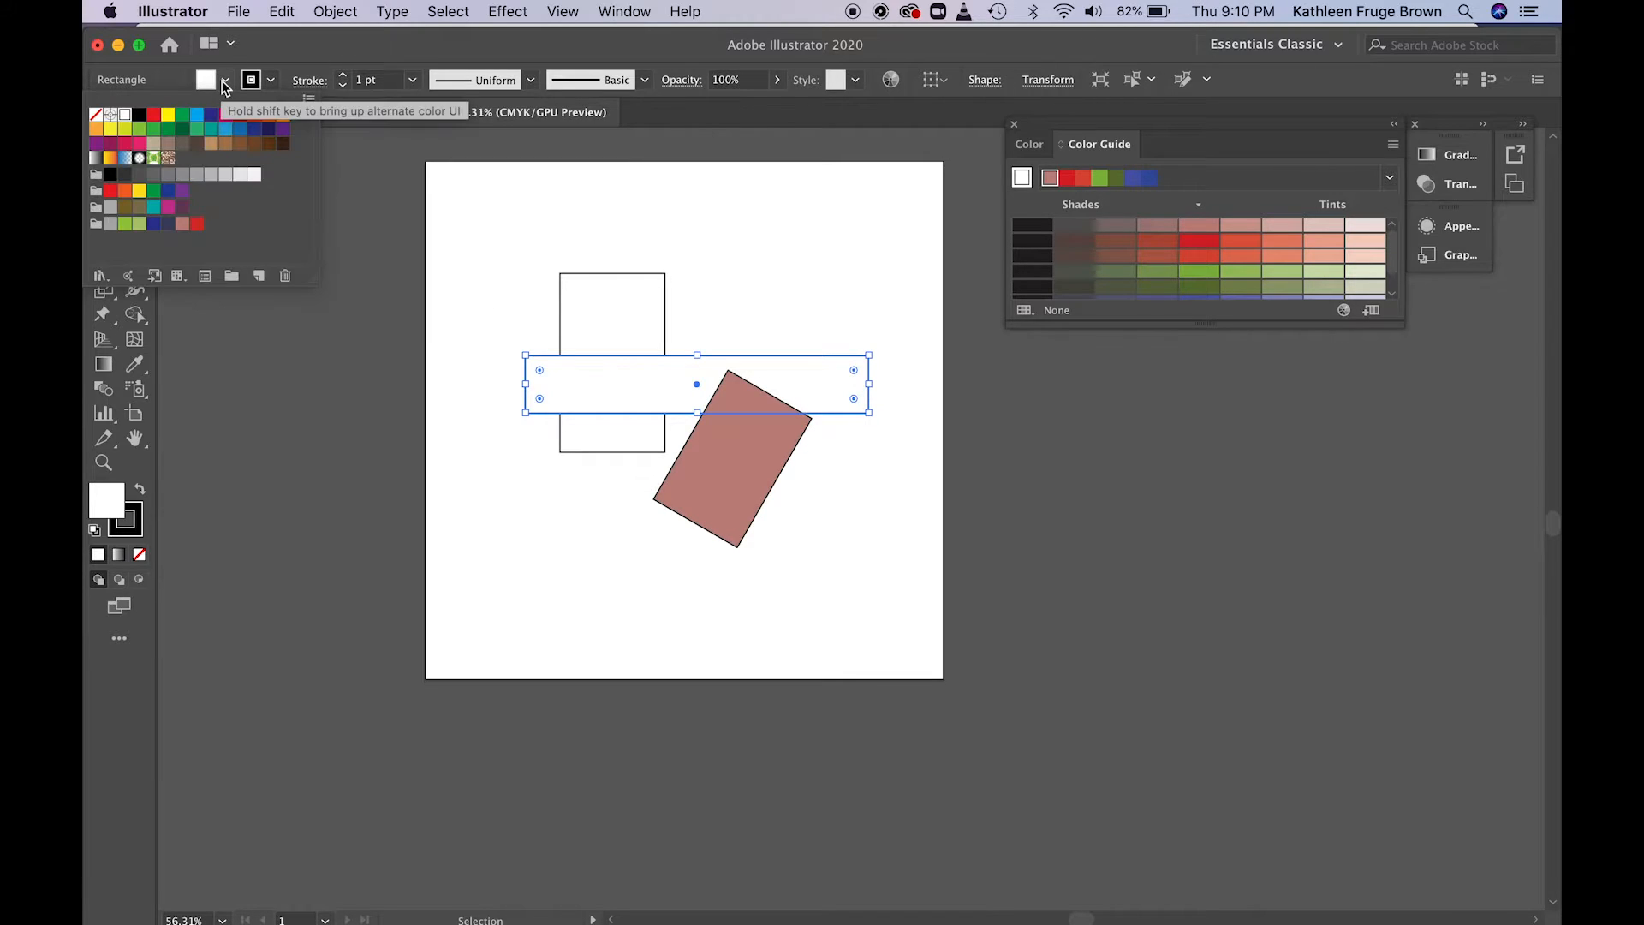
pyautogui.click(197, 225)
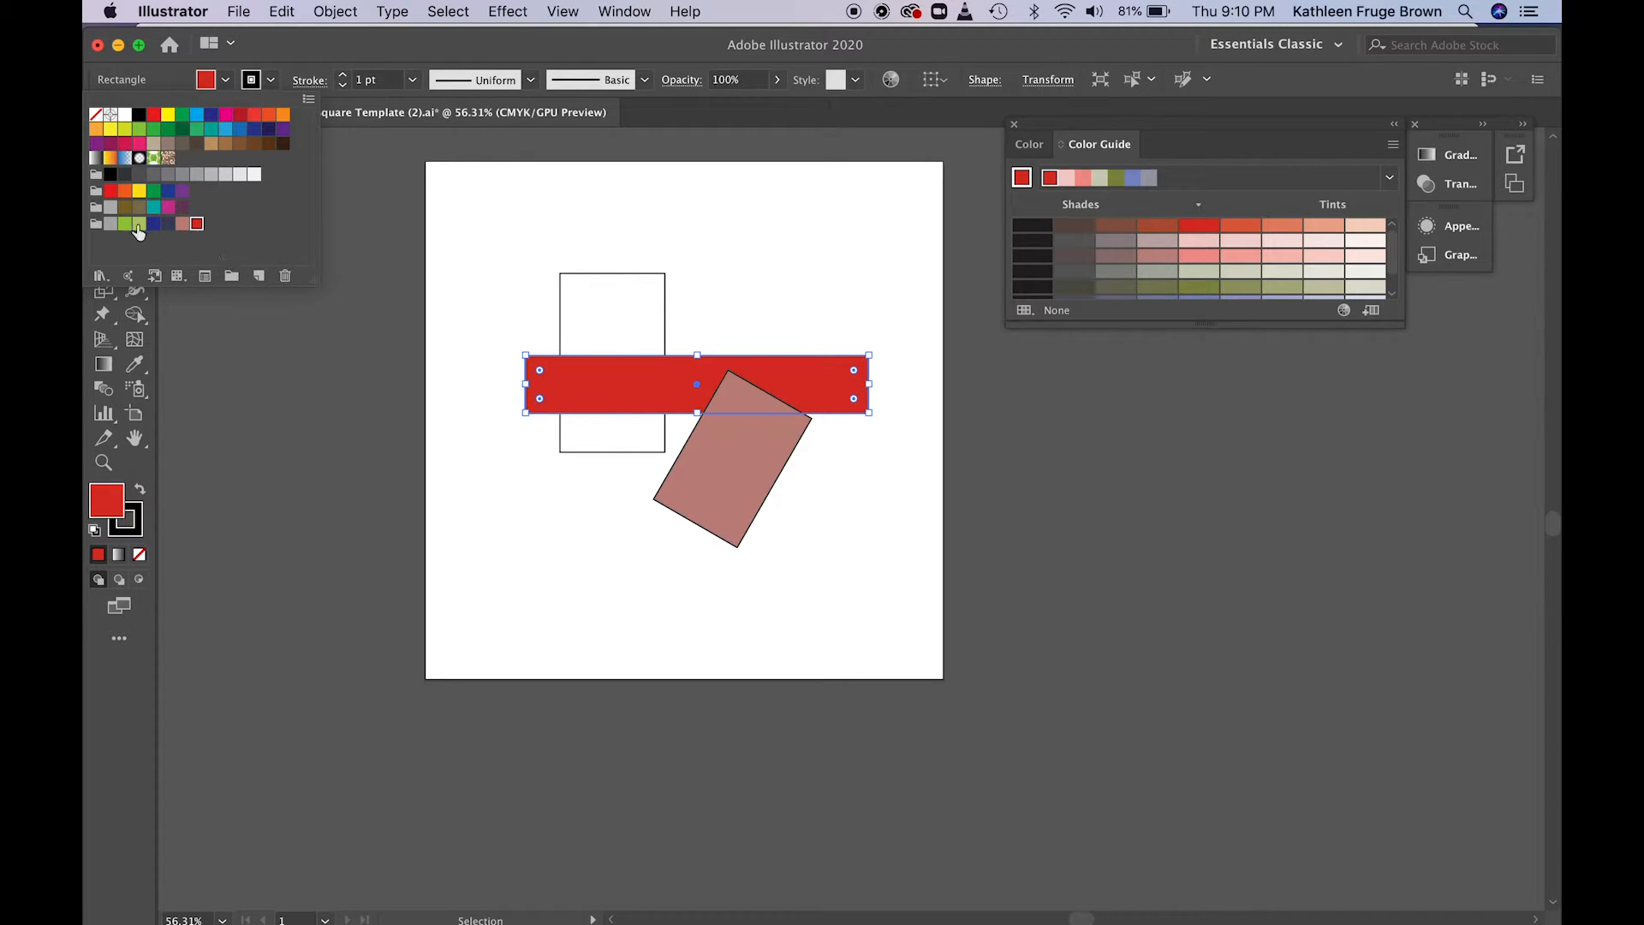
pyautogui.click(636, 275)
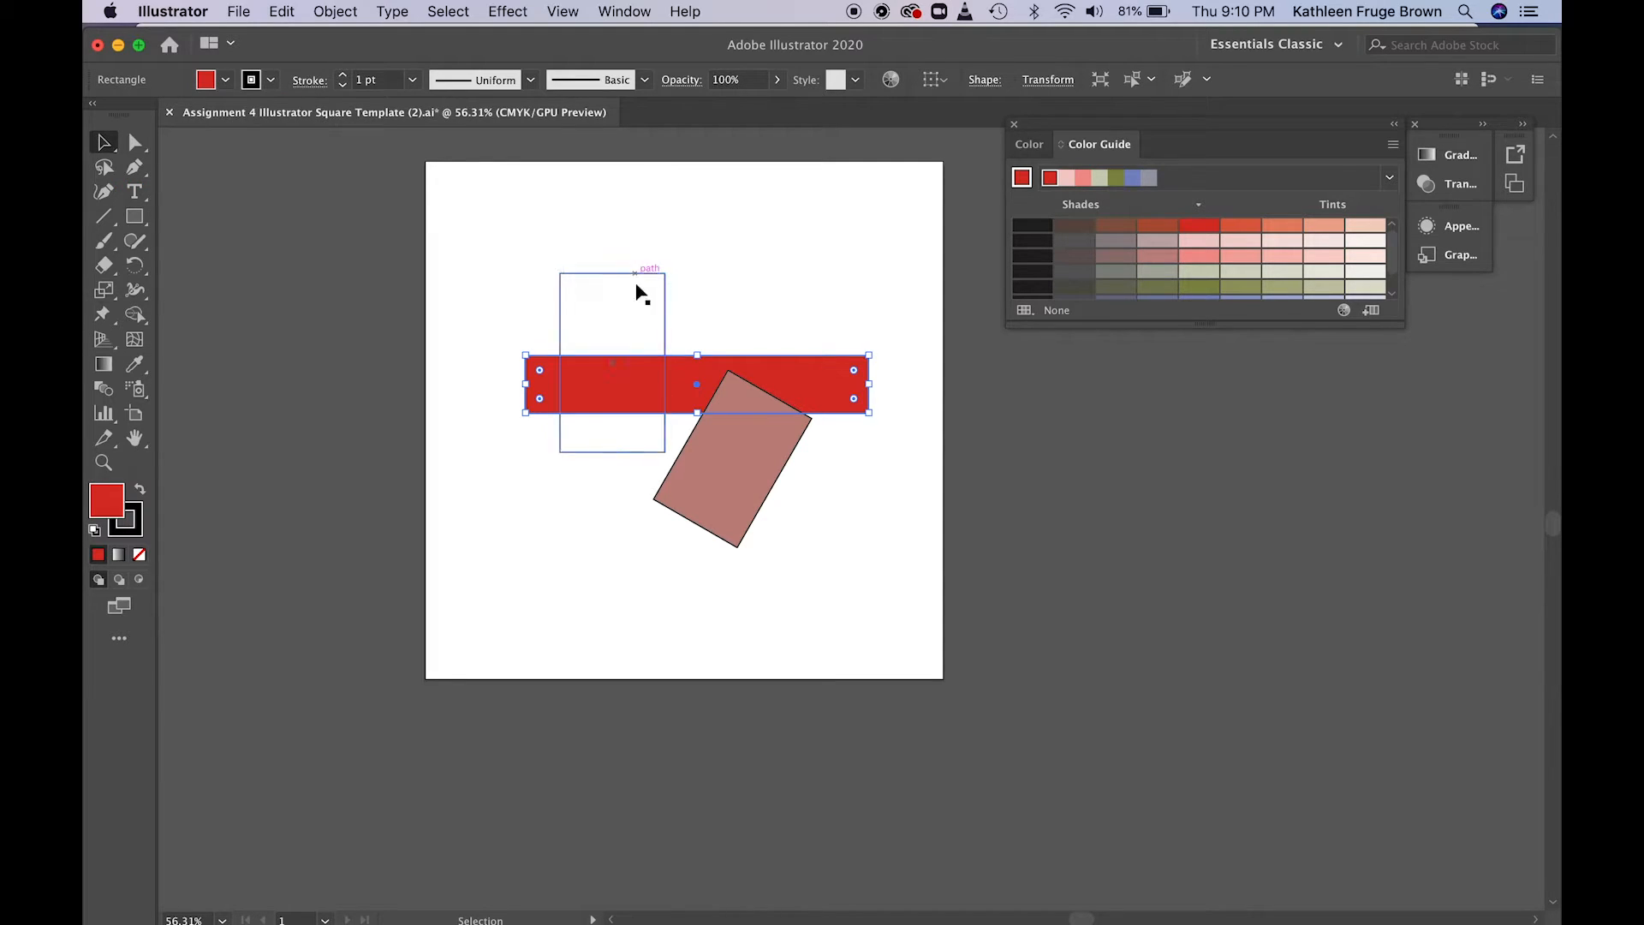
# - Fill the upright rectangle behind the red bar with the triad group's saturated green and deselect it
pyautogui.click(635, 286)
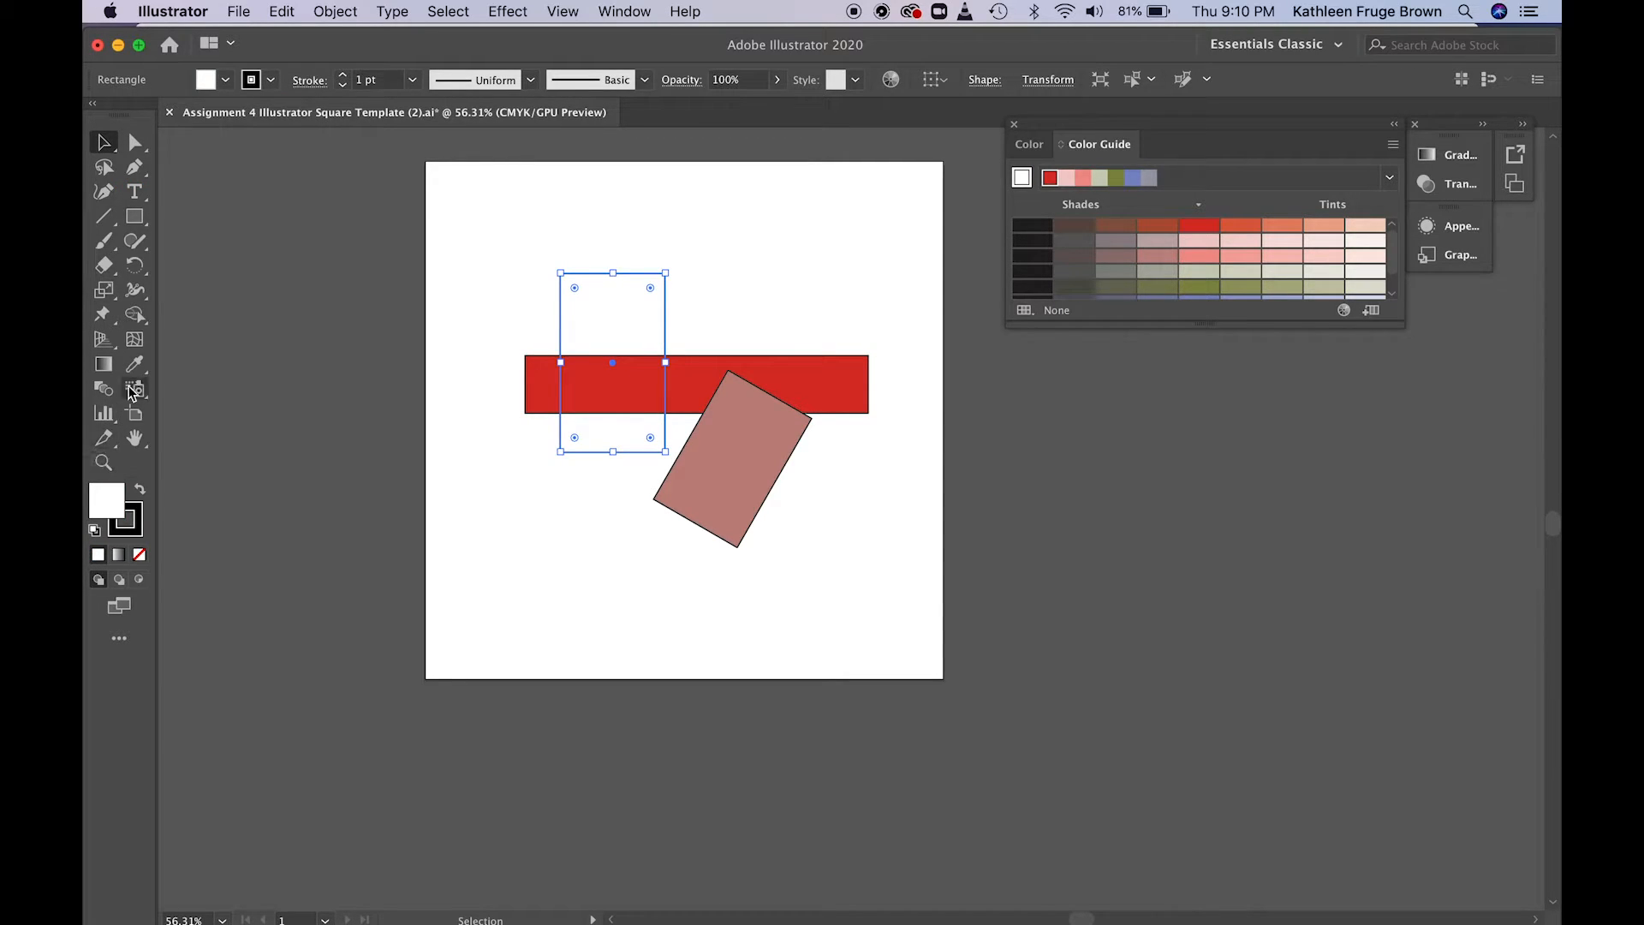
pyautogui.click(225, 80)
pyautogui.click(125, 225)
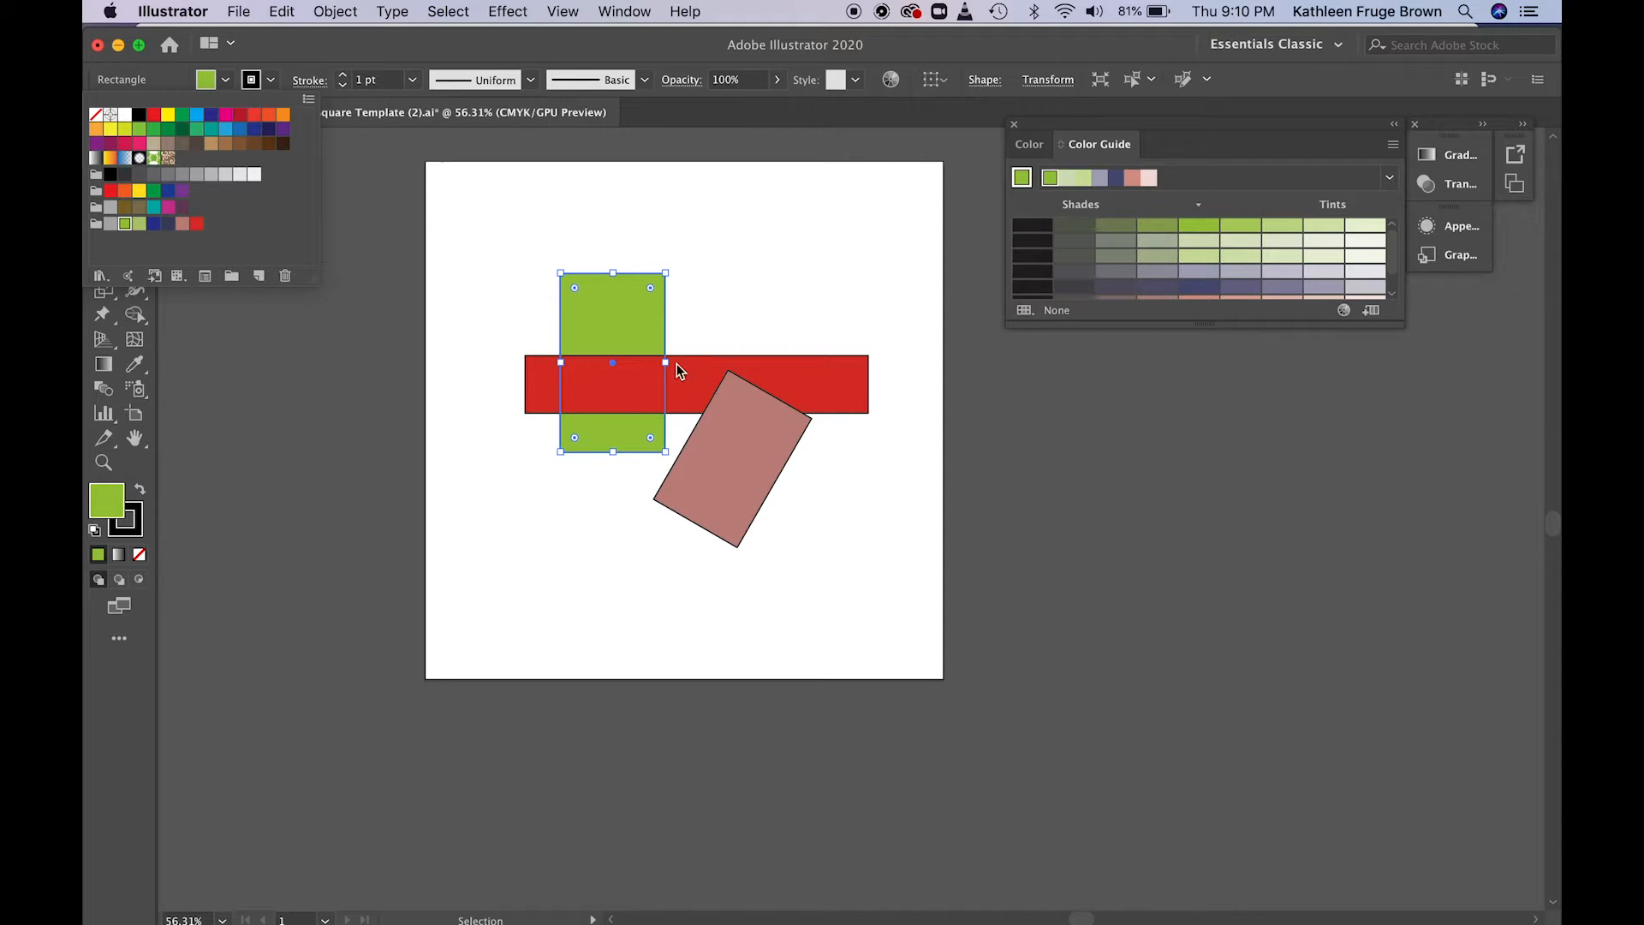
pyautogui.click(324, 470)
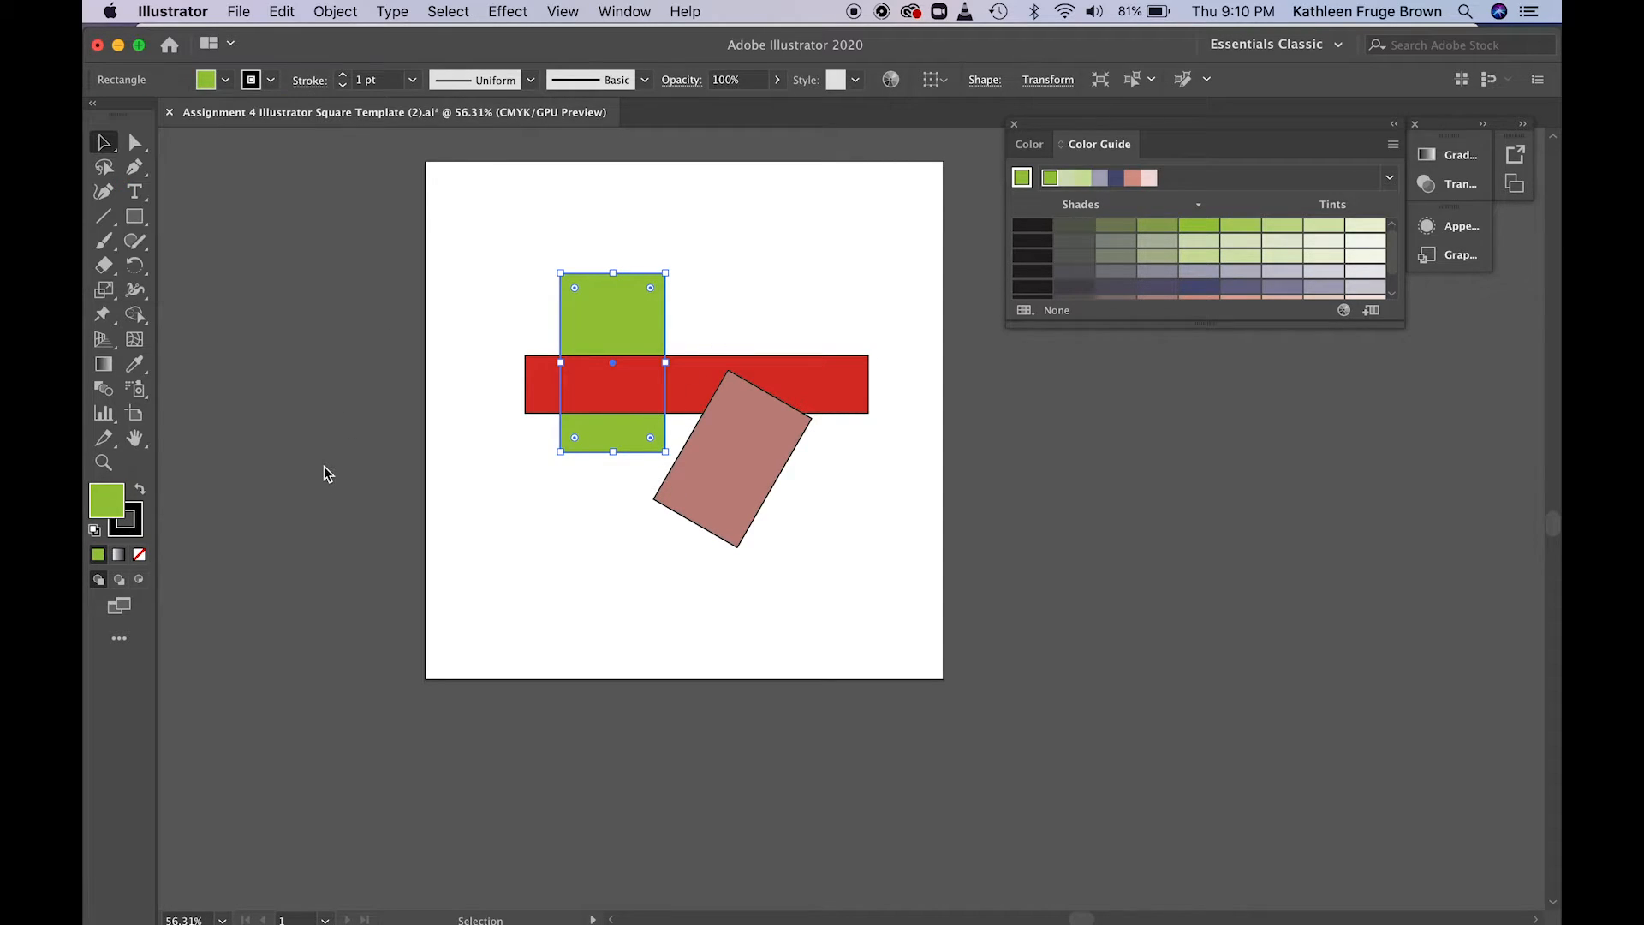
pyautogui.click(528, 473)
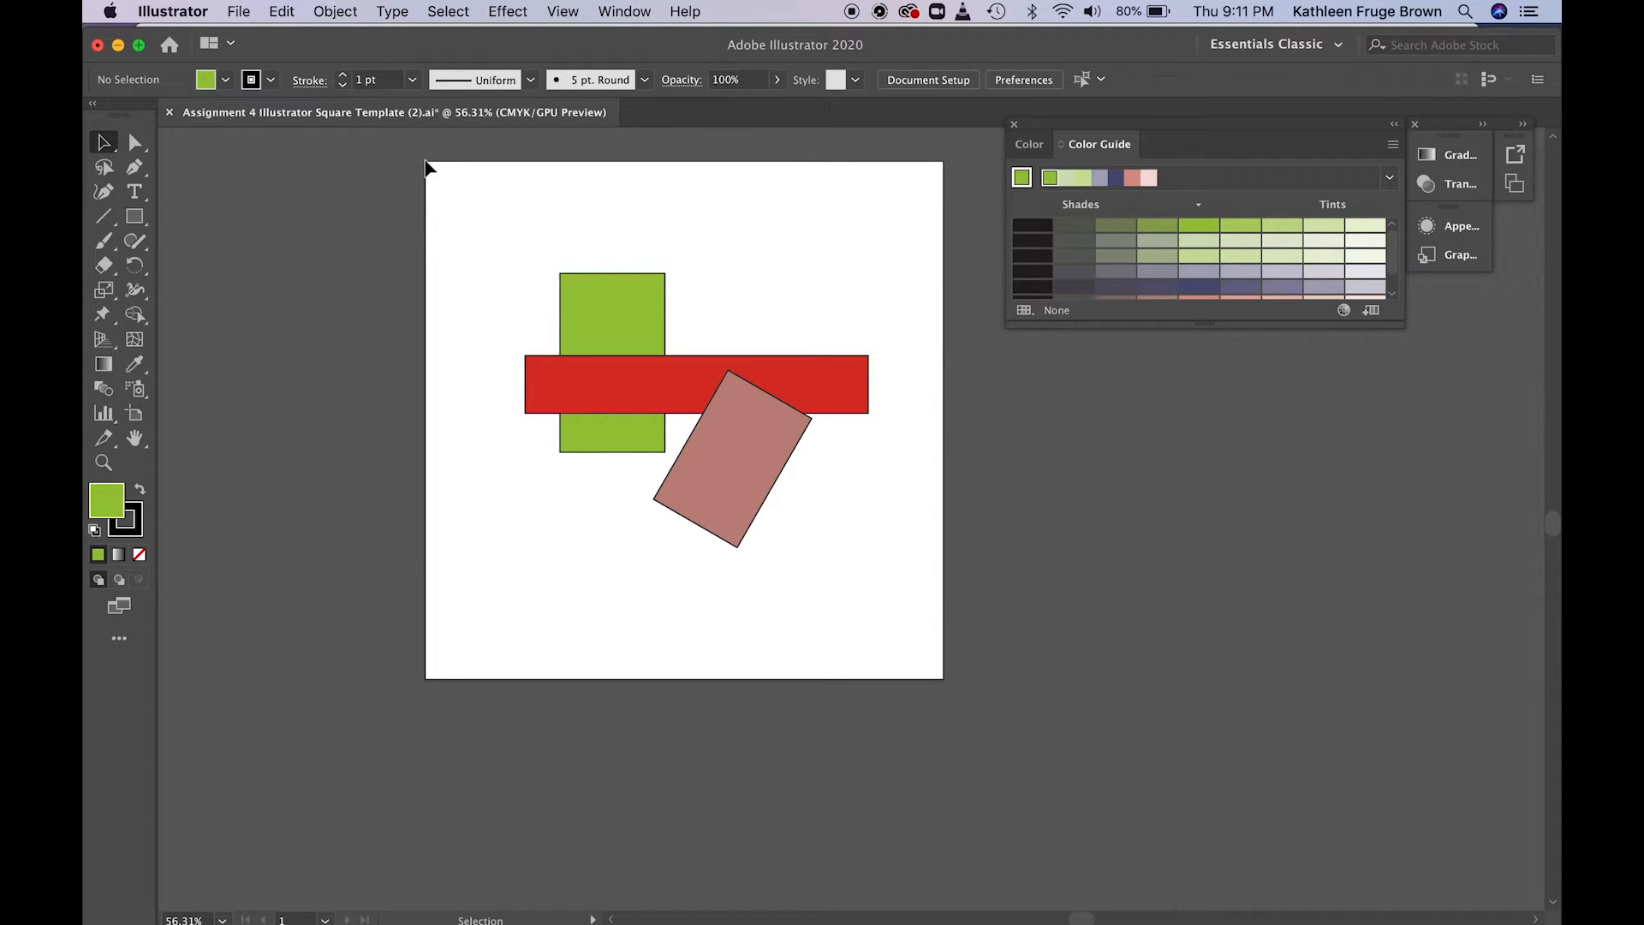
# - Draw a square covering the whole artboard and send it behind the other rectangles
pyautogui.click(135, 217)
pyautogui.moveTo(426, 163); pyautogui.dragTo(944, 679)
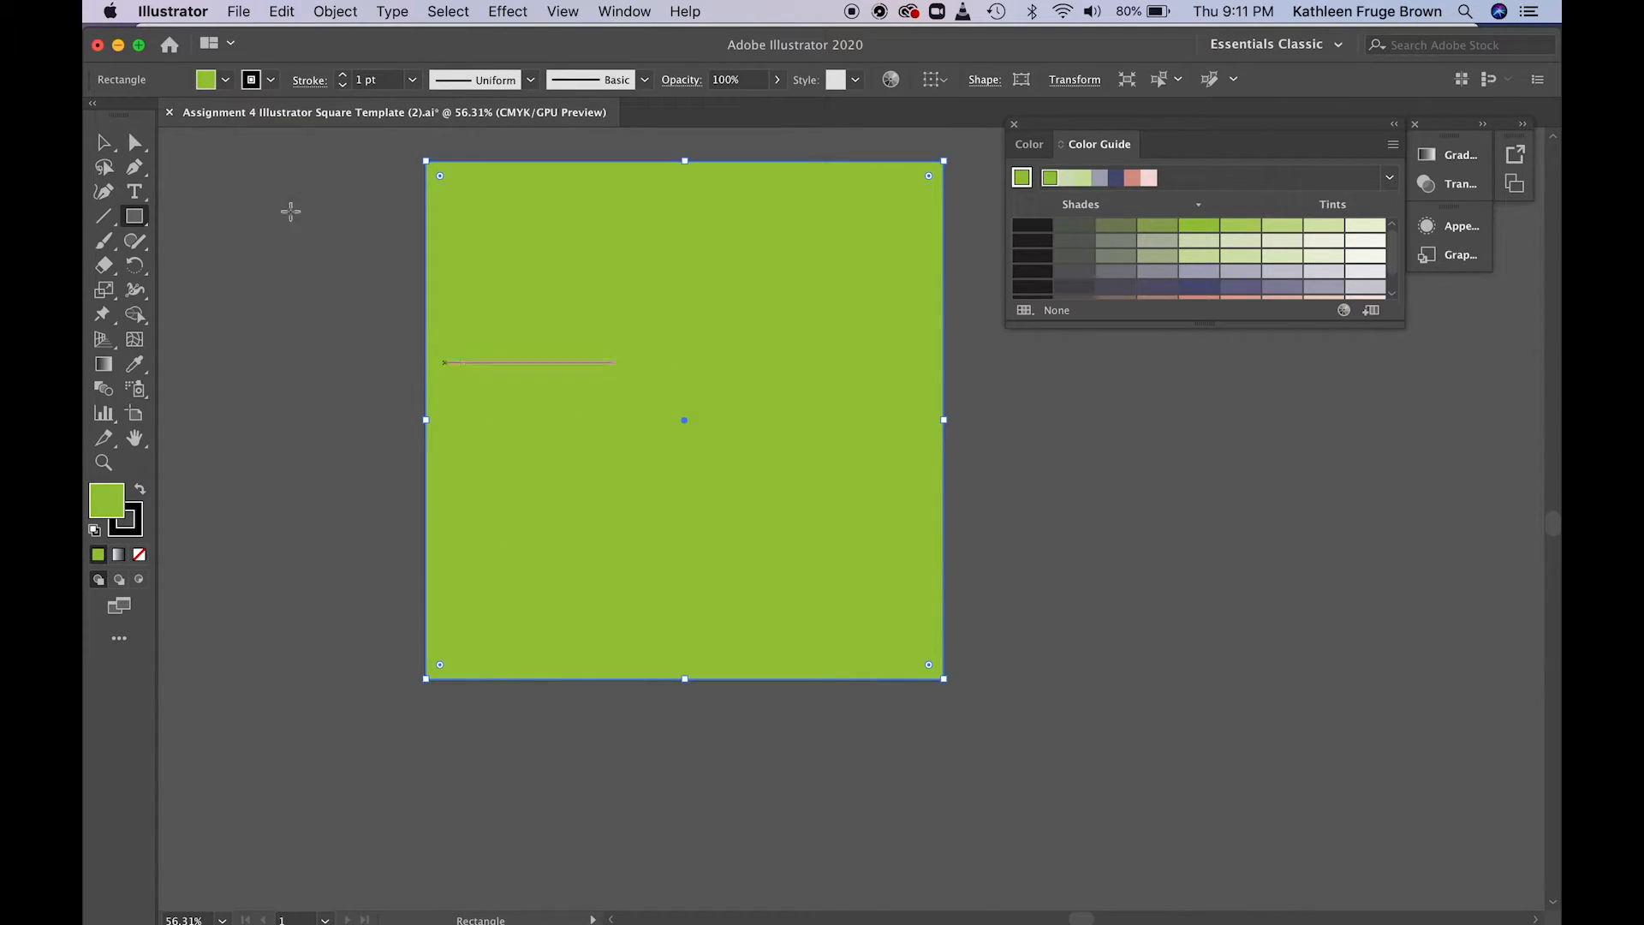
pyautogui.click(336, 12)
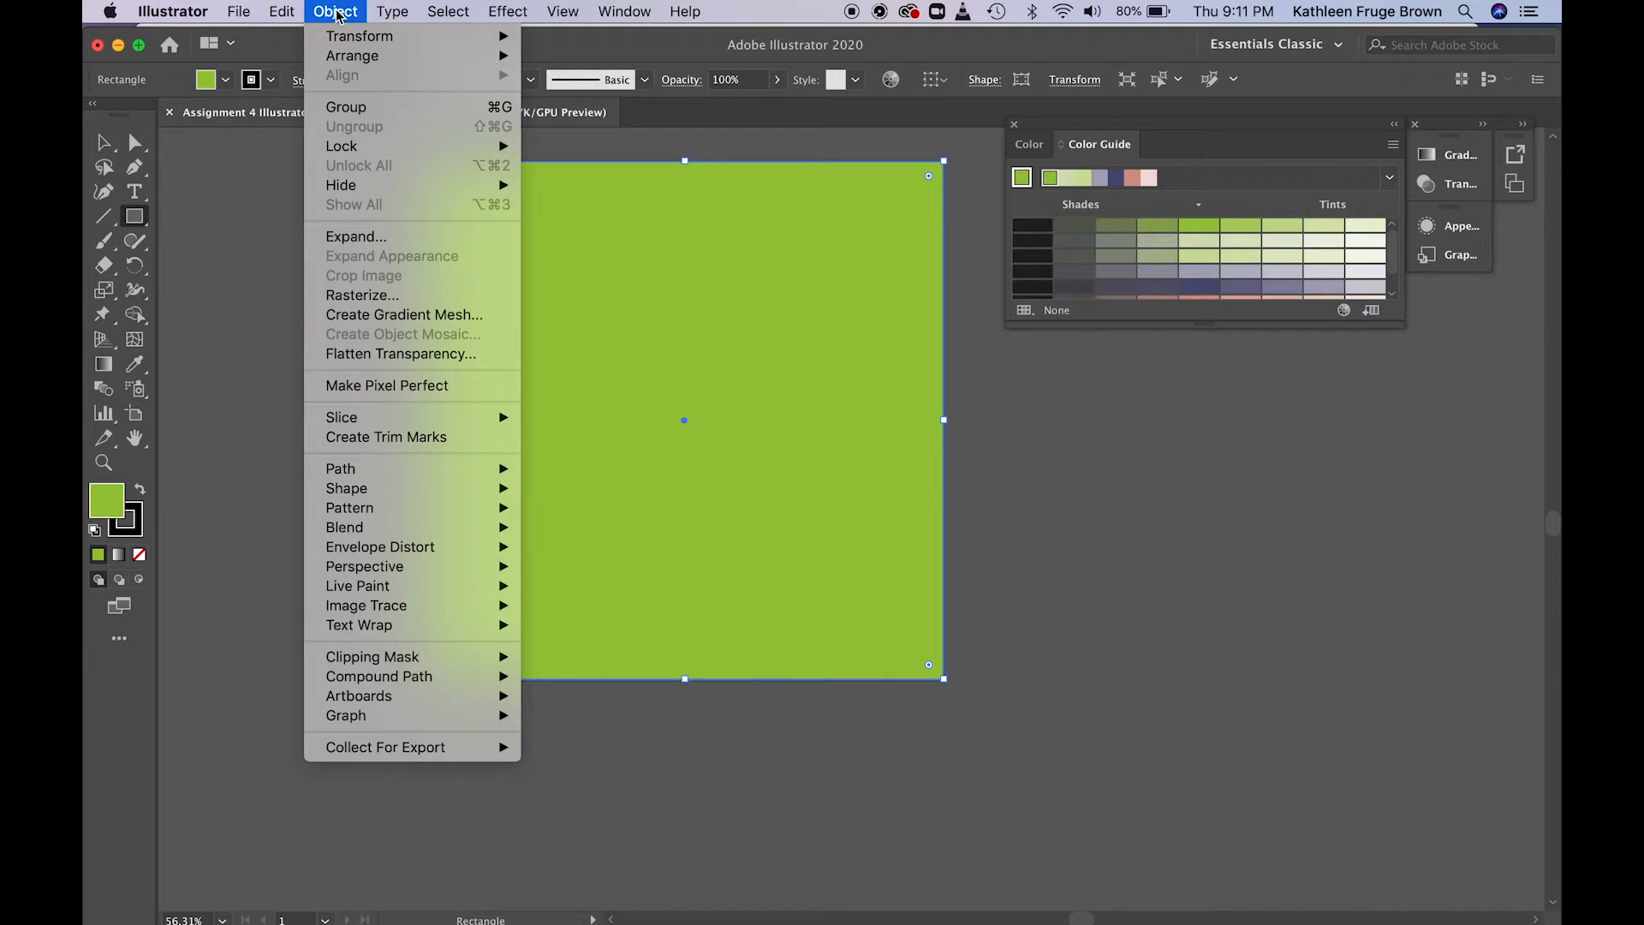
pyautogui.moveTo(338, 56)
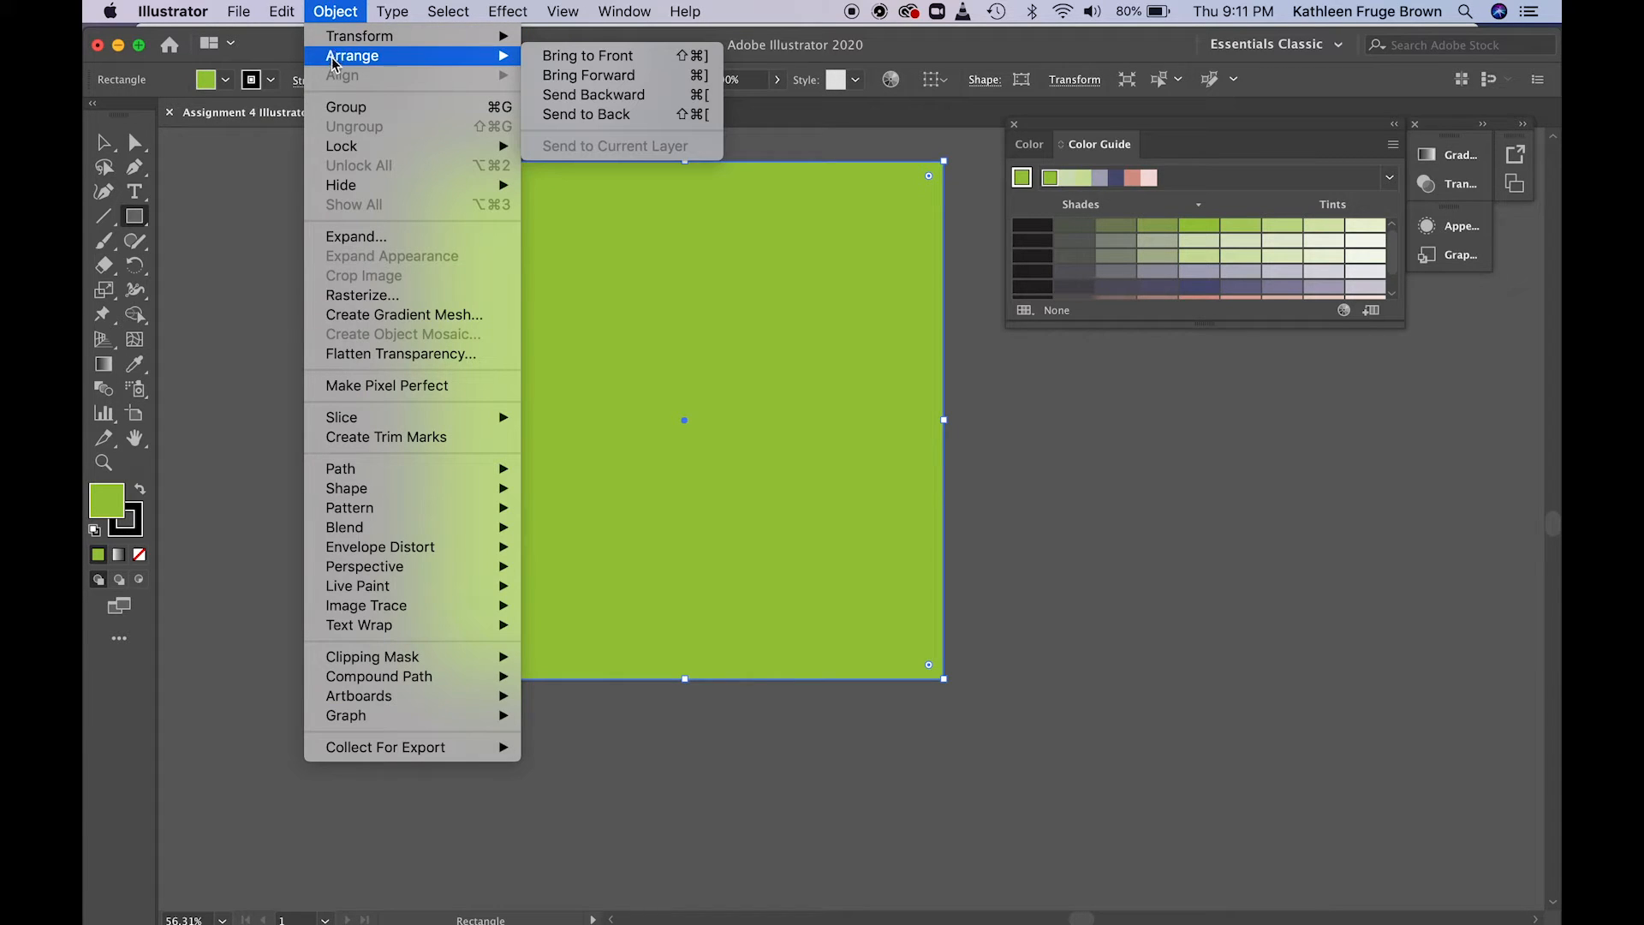
pyautogui.click(578, 114)
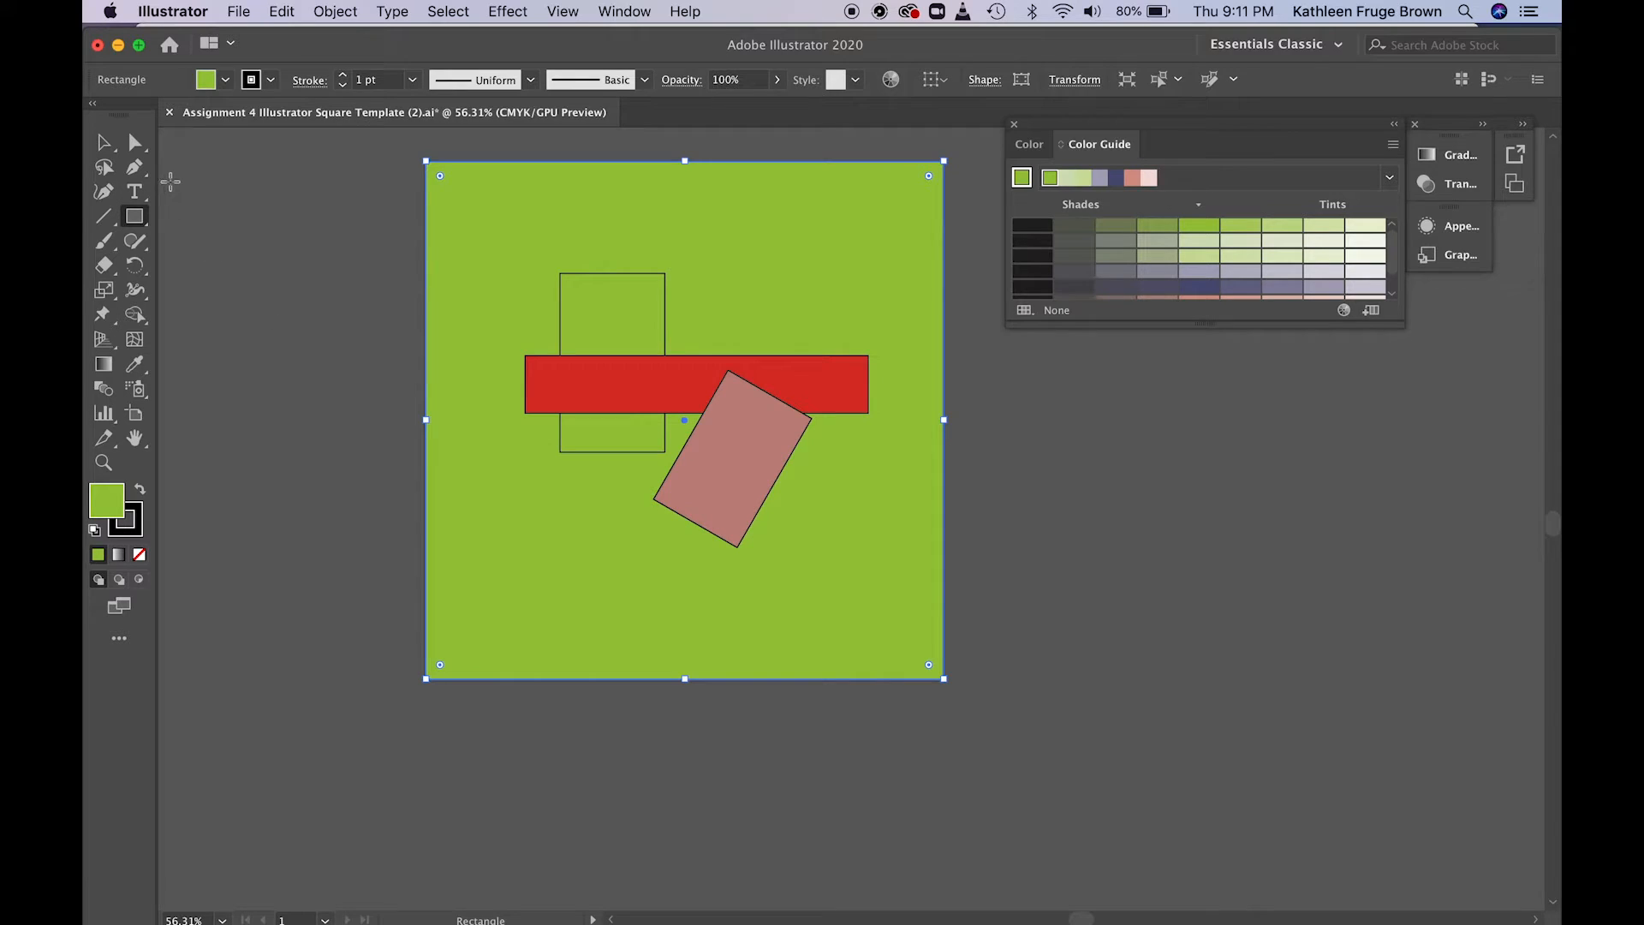
# - Apply a radial gradient to the background square, with the triad group's muted rose at the center and red at the outer edge
pyautogui.click(104, 367)
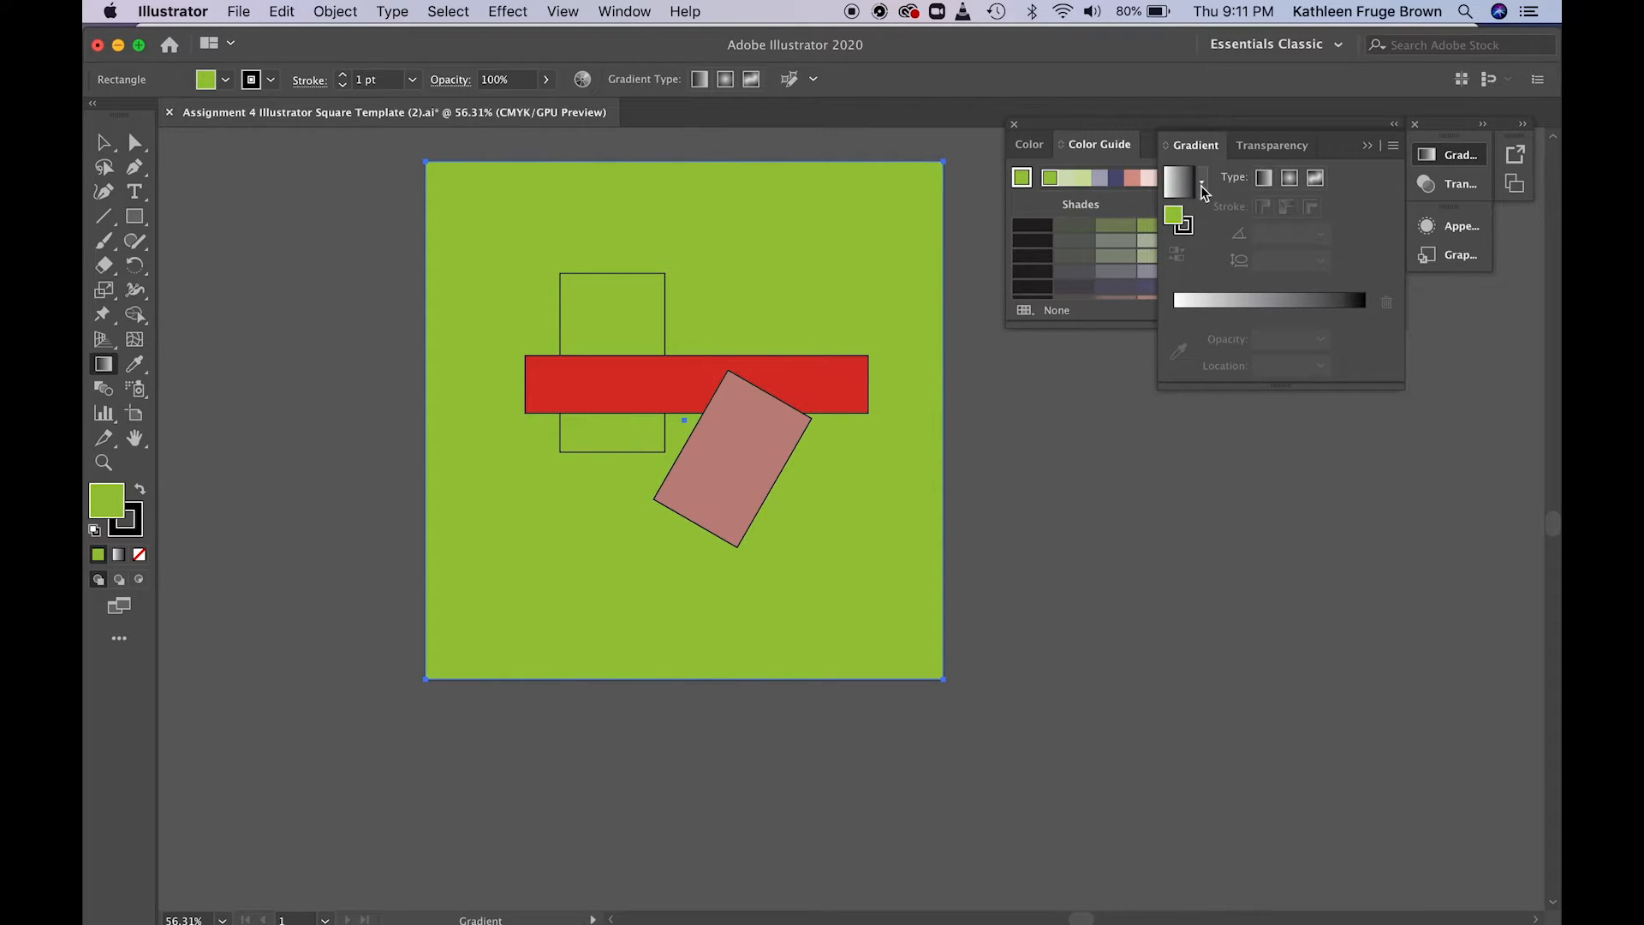
pyautogui.click(1291, 178)
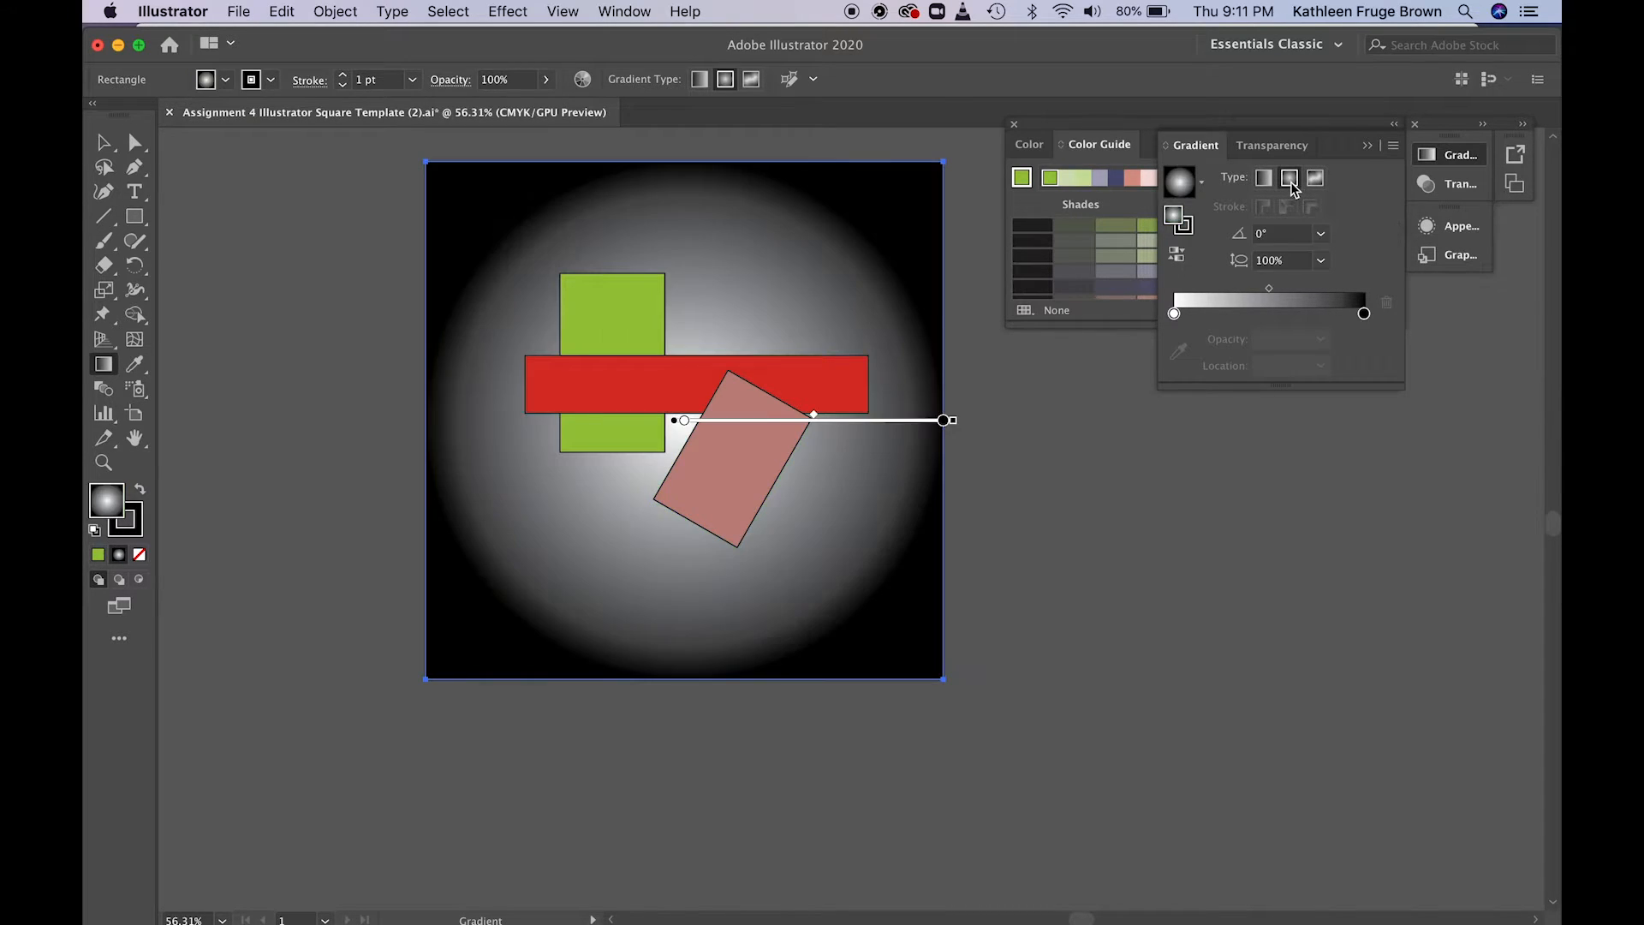
pyautogui.doubleClick(1364, 314)
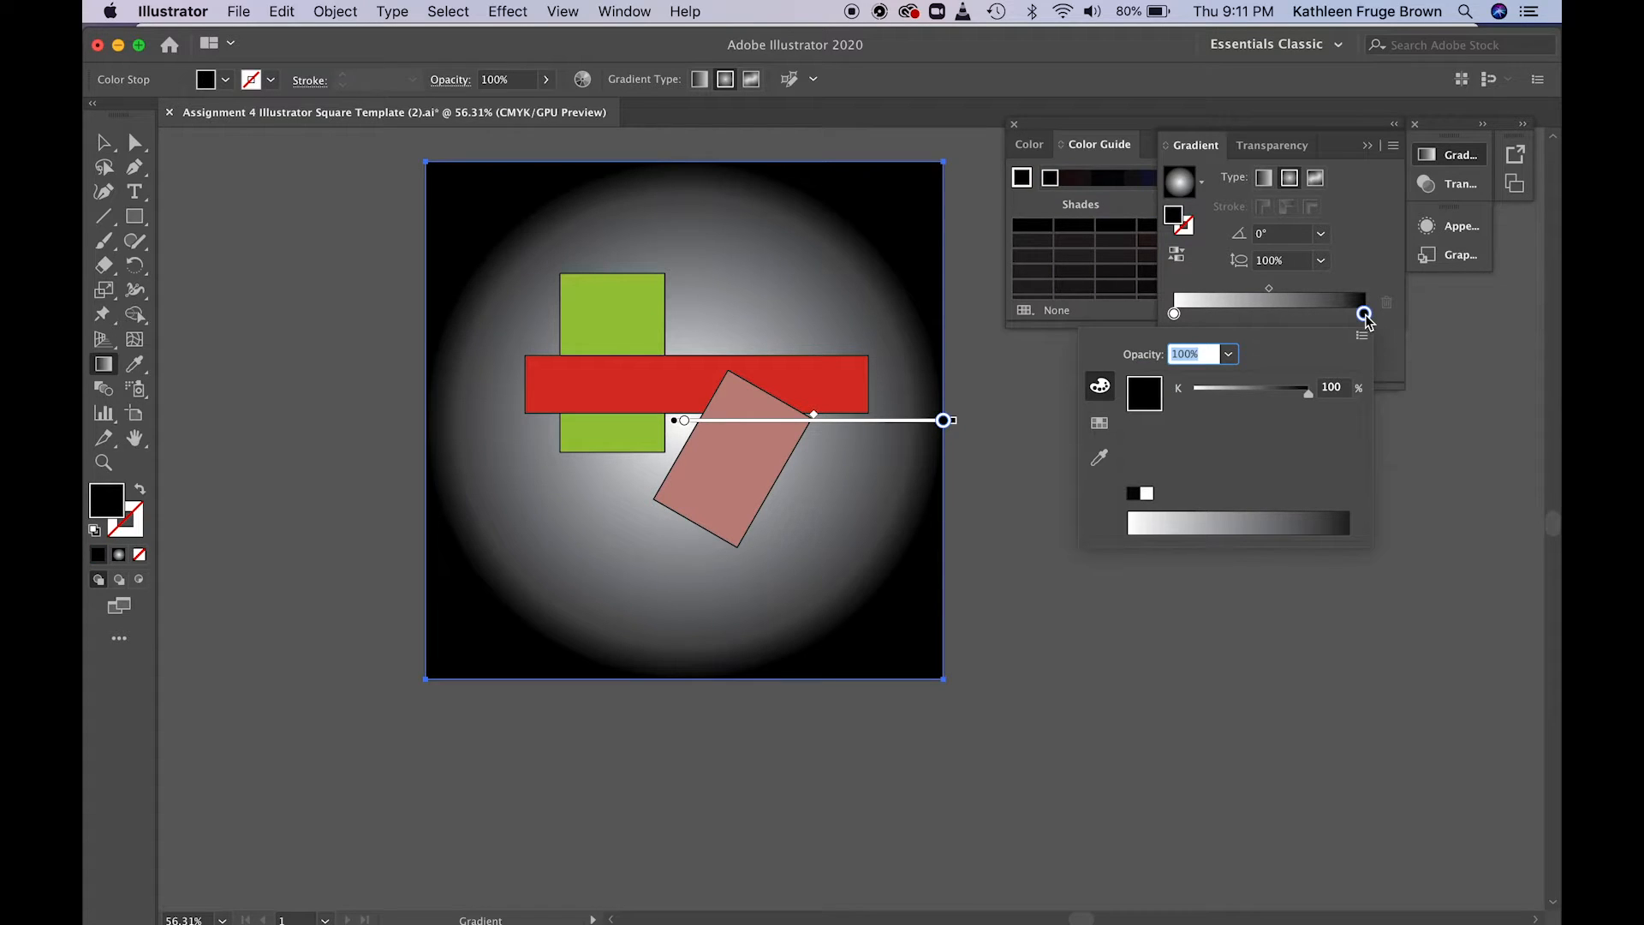
pyautogui.click(1099, 423)
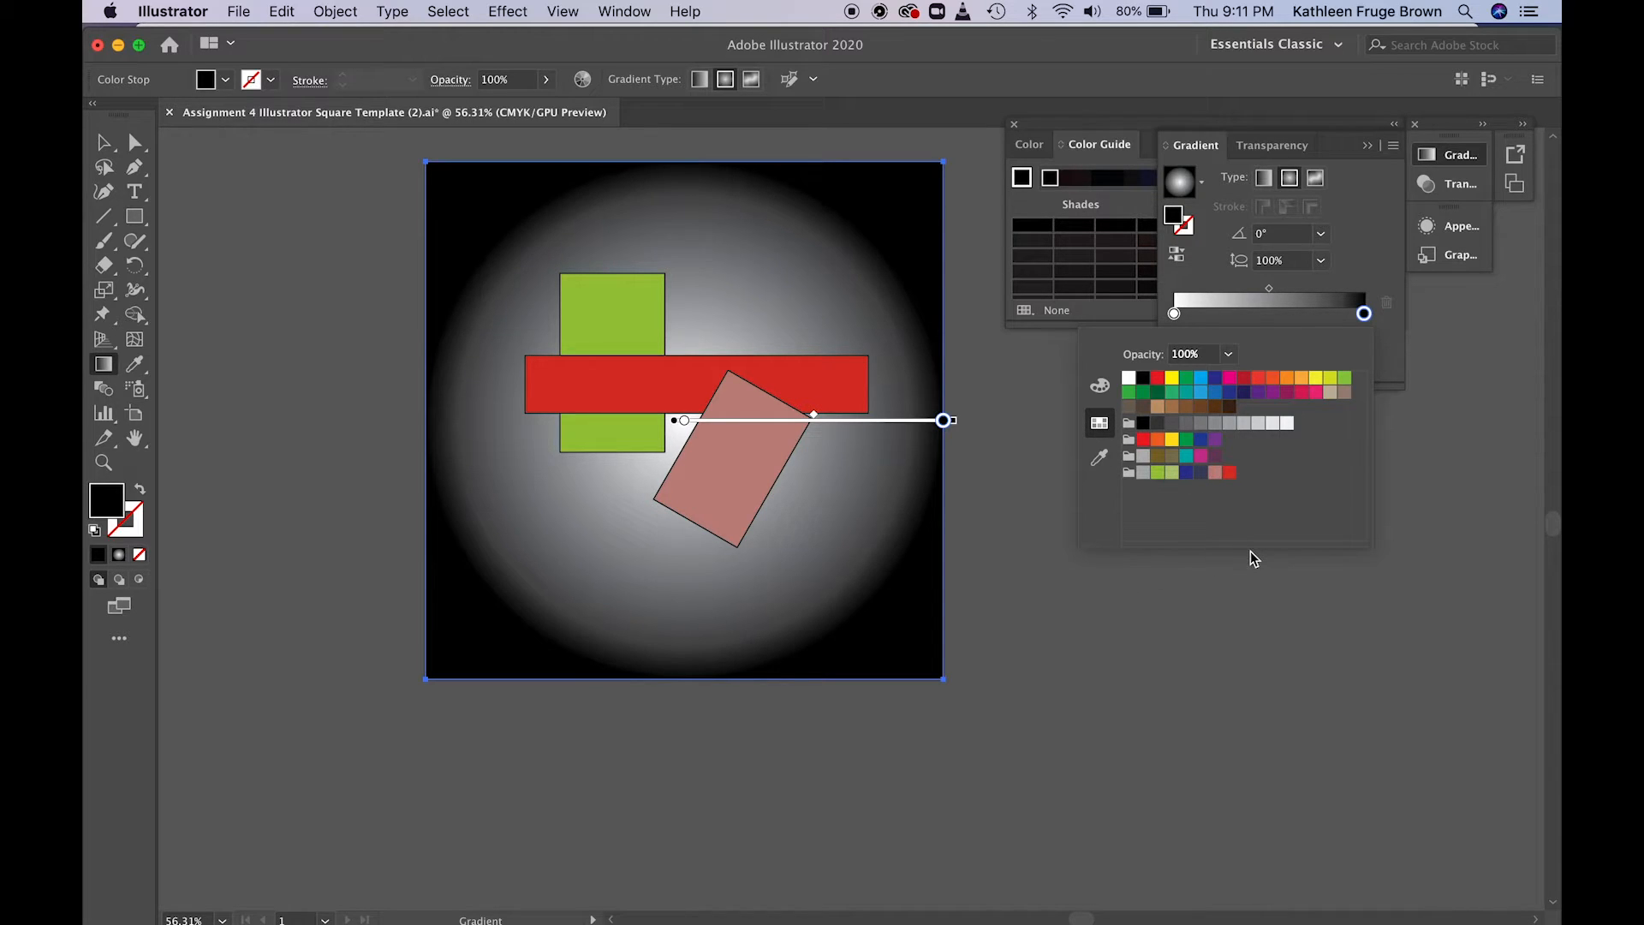
pyautogui.click(1229, 474)
pyautogui.doubleClick(1174, 314)
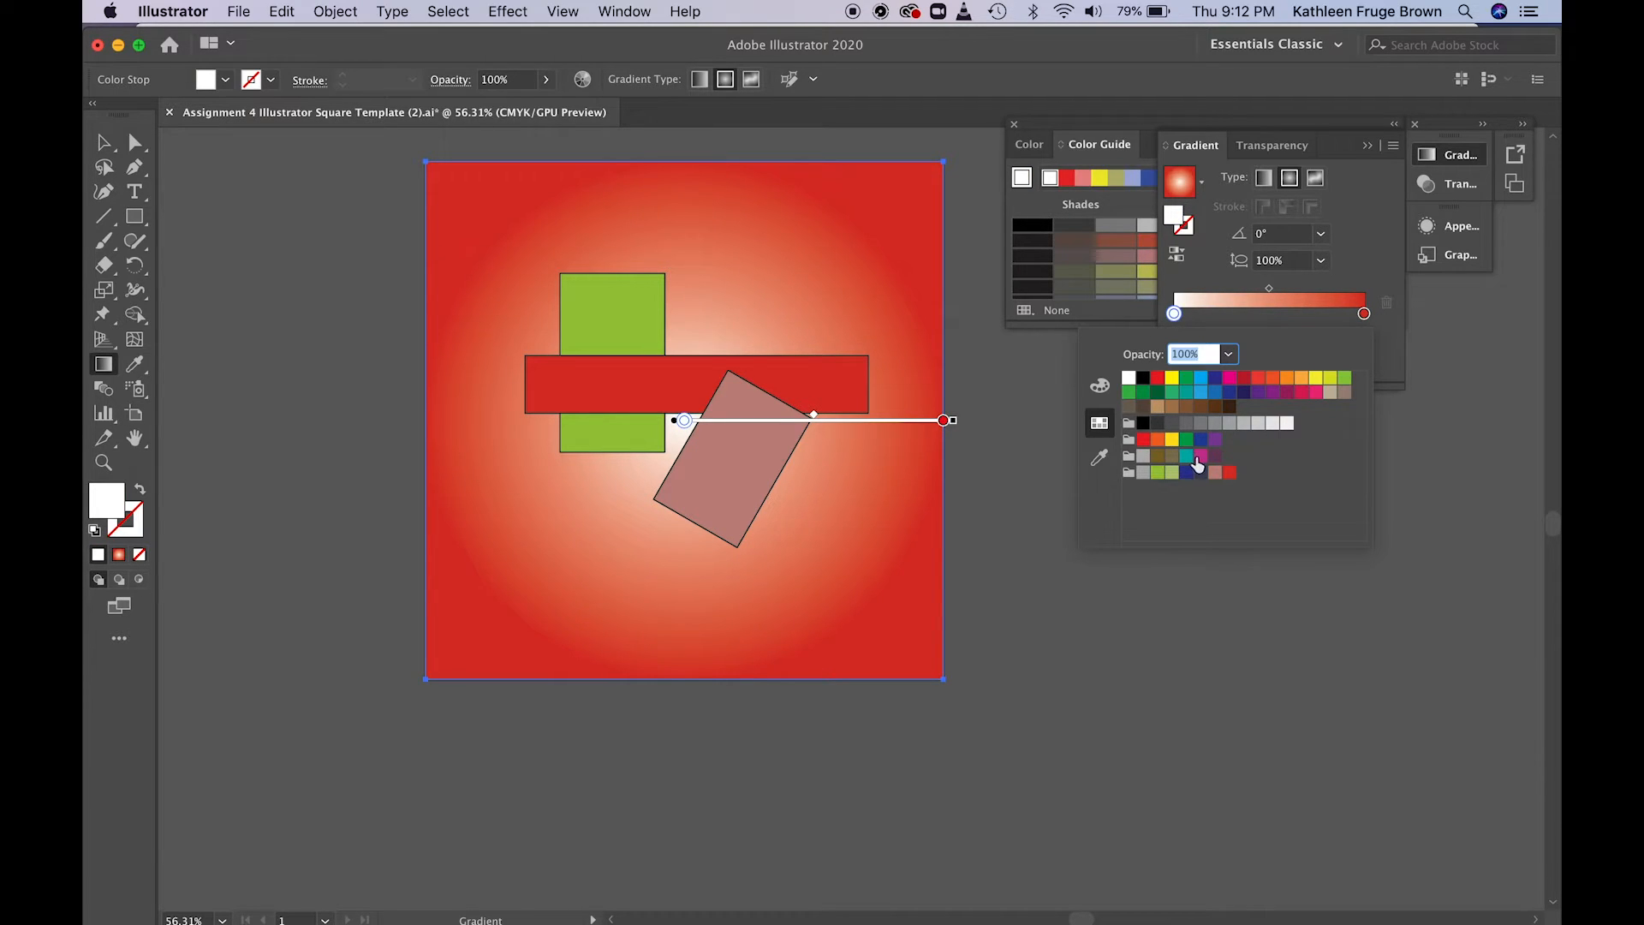
pyautogui.click(1215, 474)
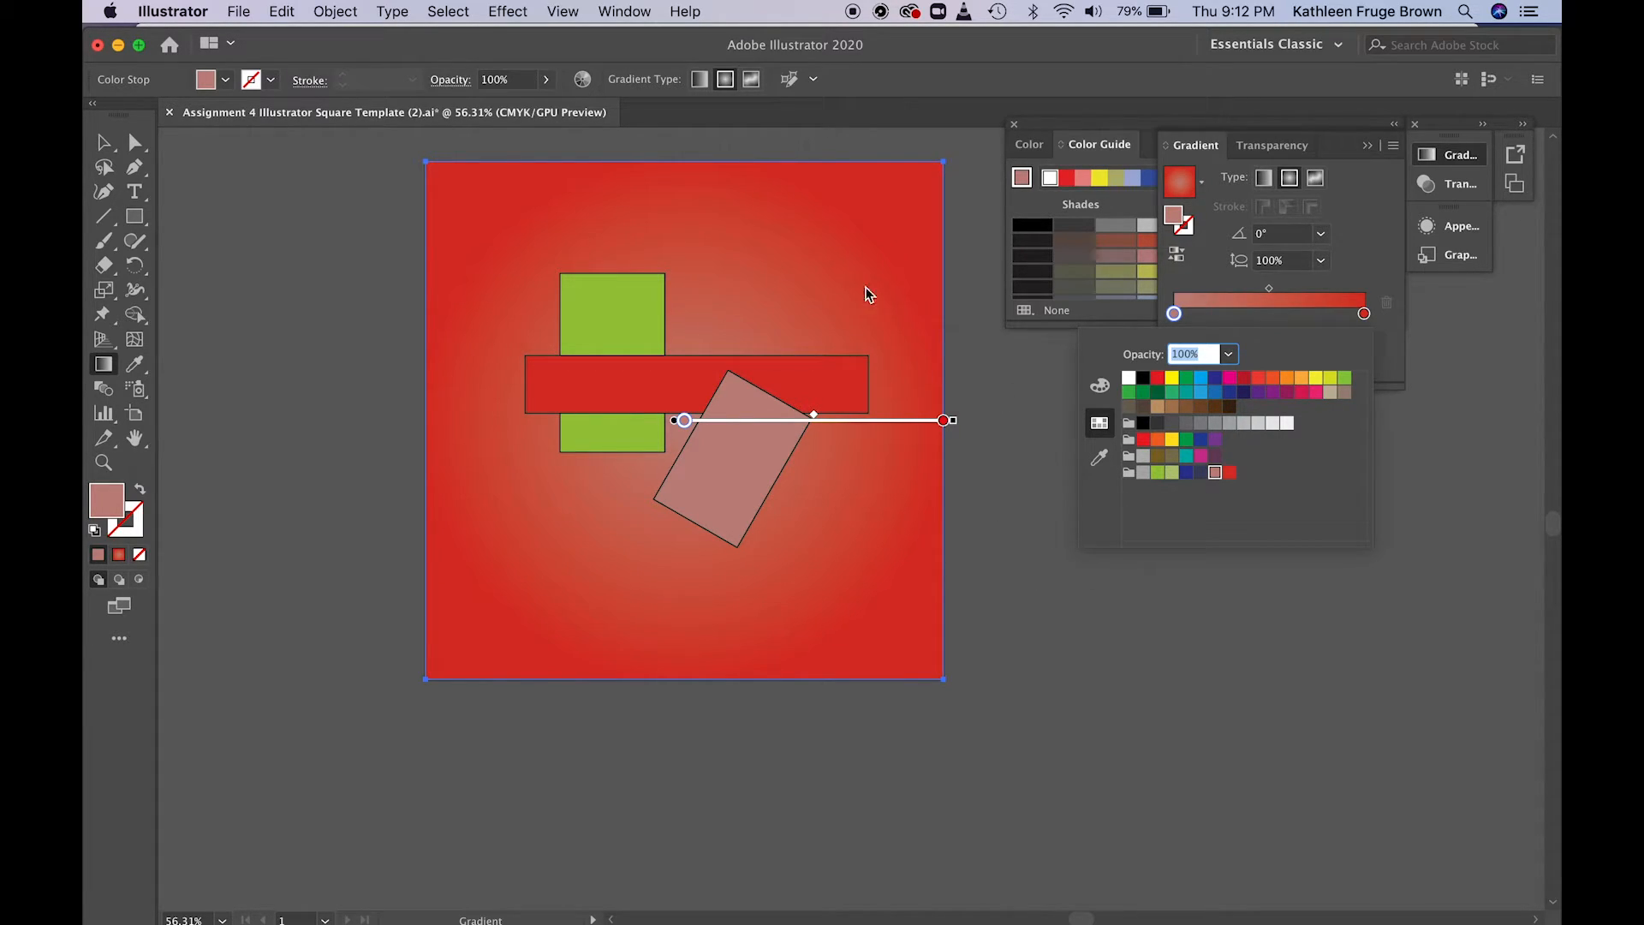
# - Shift the background gradient's midpoint outward to a location of about 71%
pyautogui.click(1270, 289)
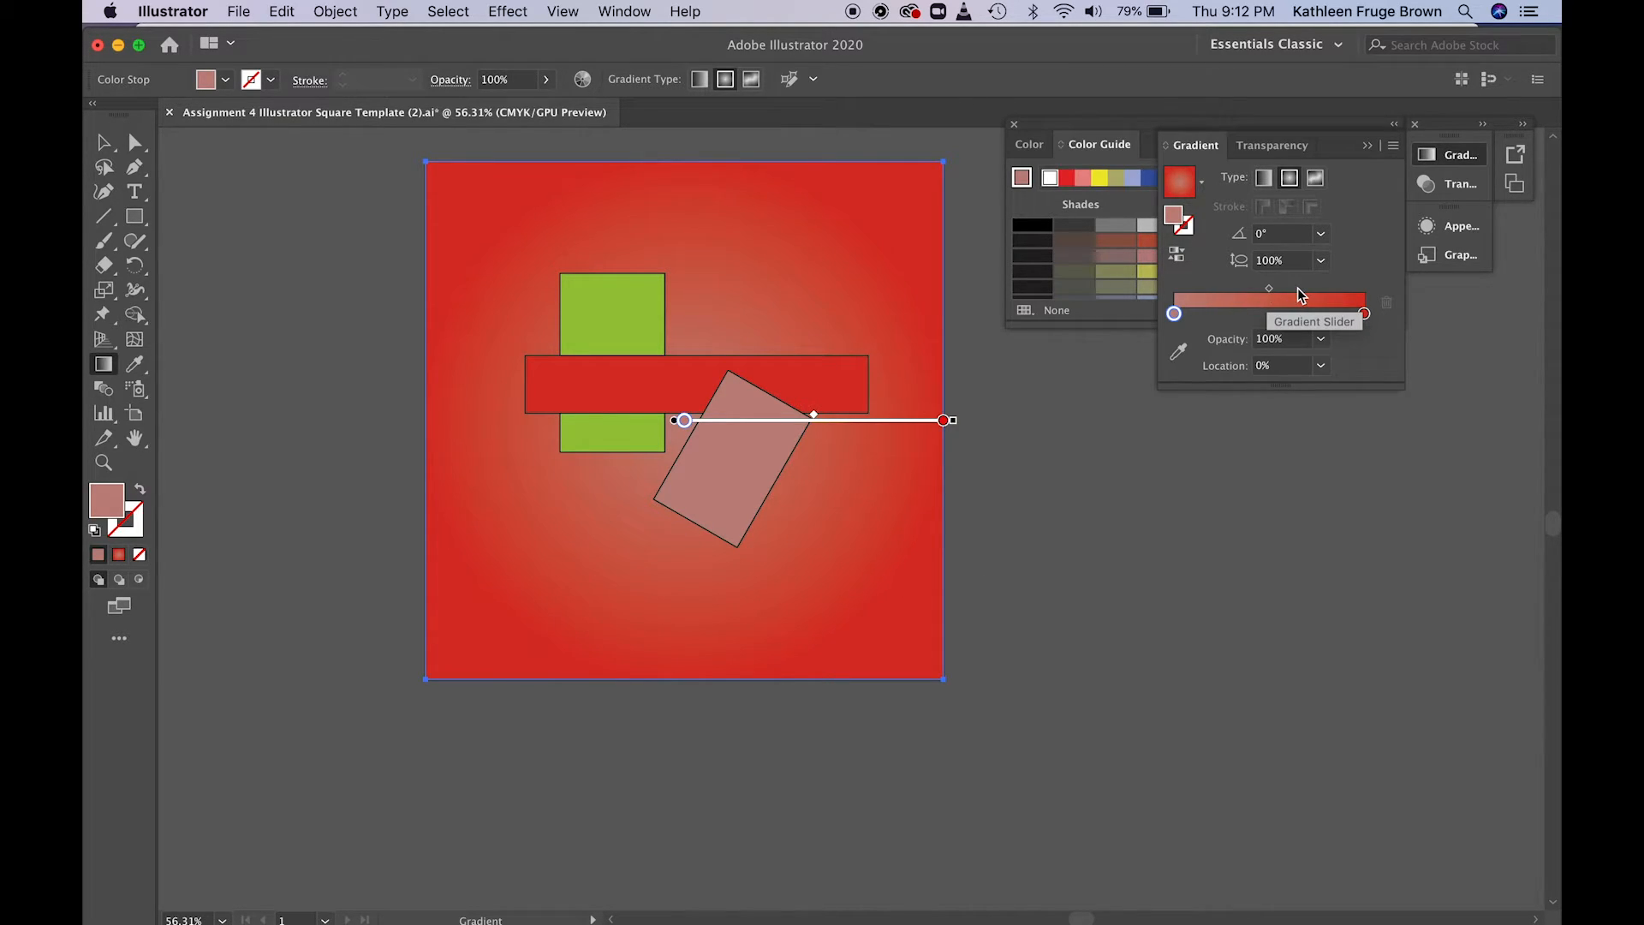
pyautogui.click(1270, 290)
pyautogui.moveTo(1268, 289); pyautogui.dragTo(1309, 290)
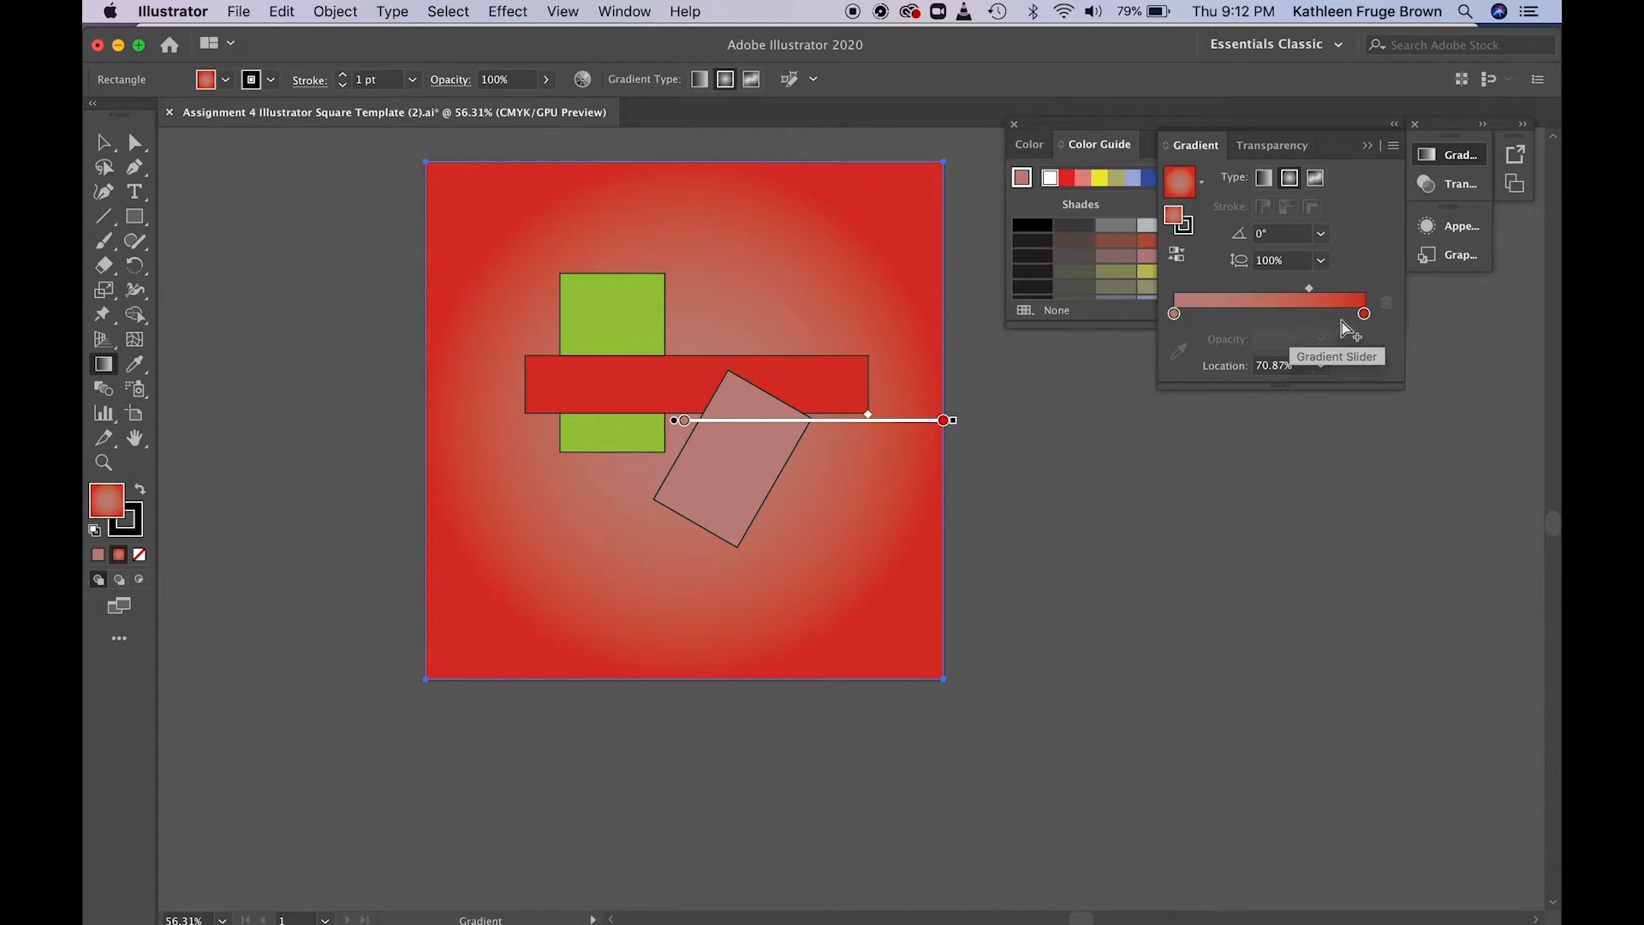
pyautogui.moveTo(794, 419)
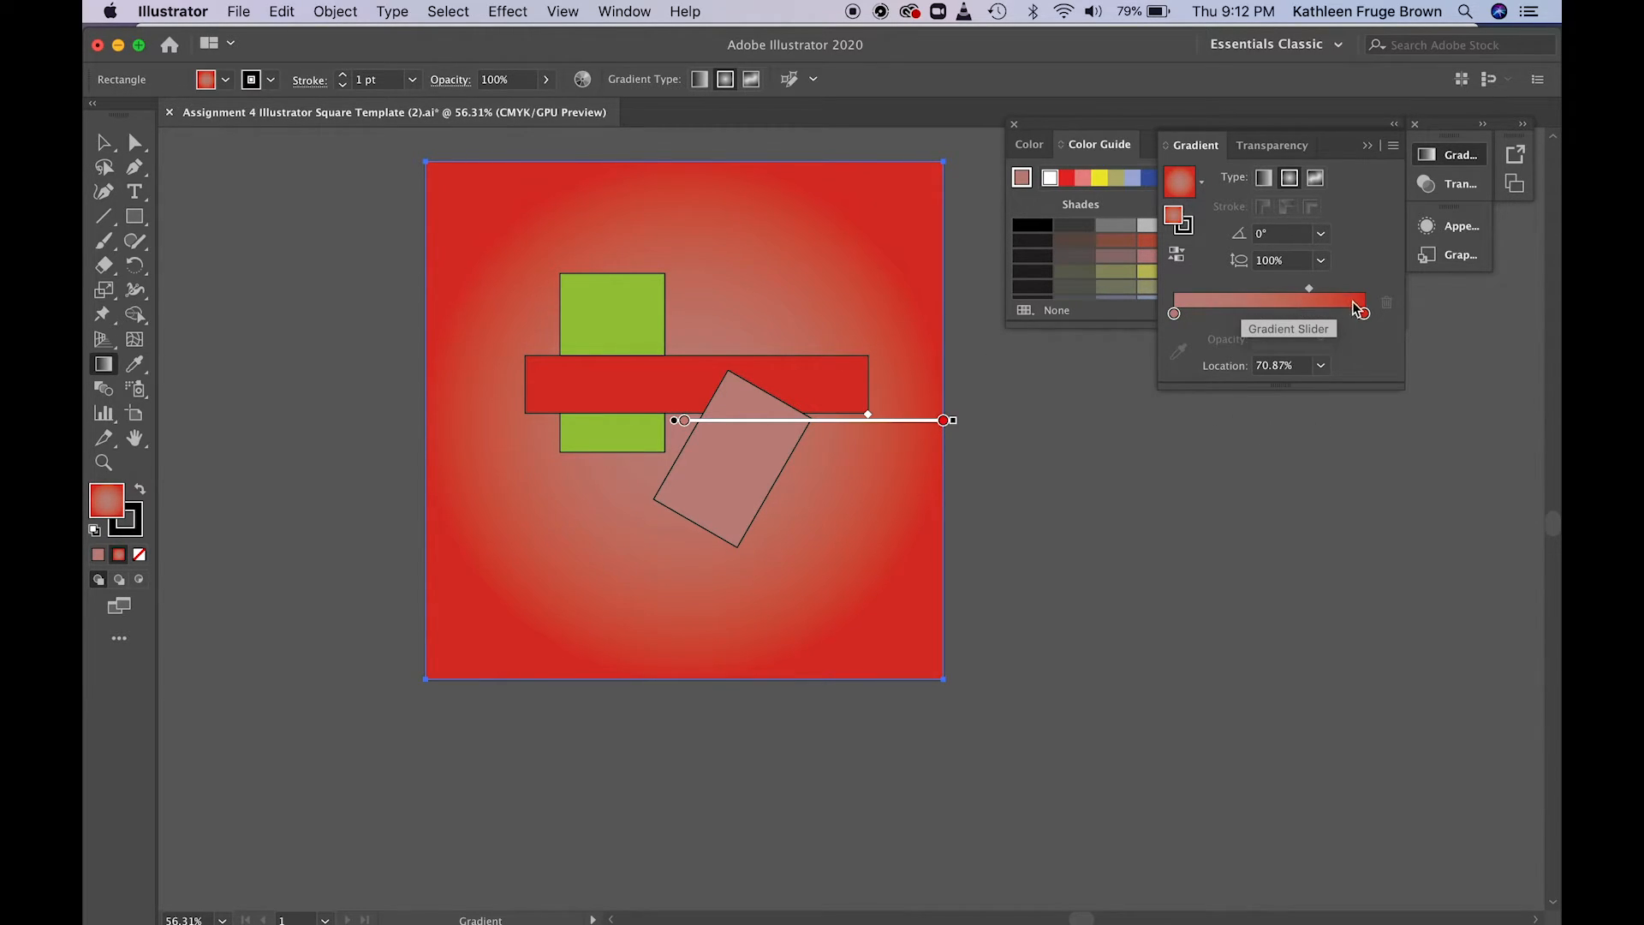
# - Recolor the background gradient's center stop with the triad group's saturated dark blue
pyautogui.click(1174, 315)
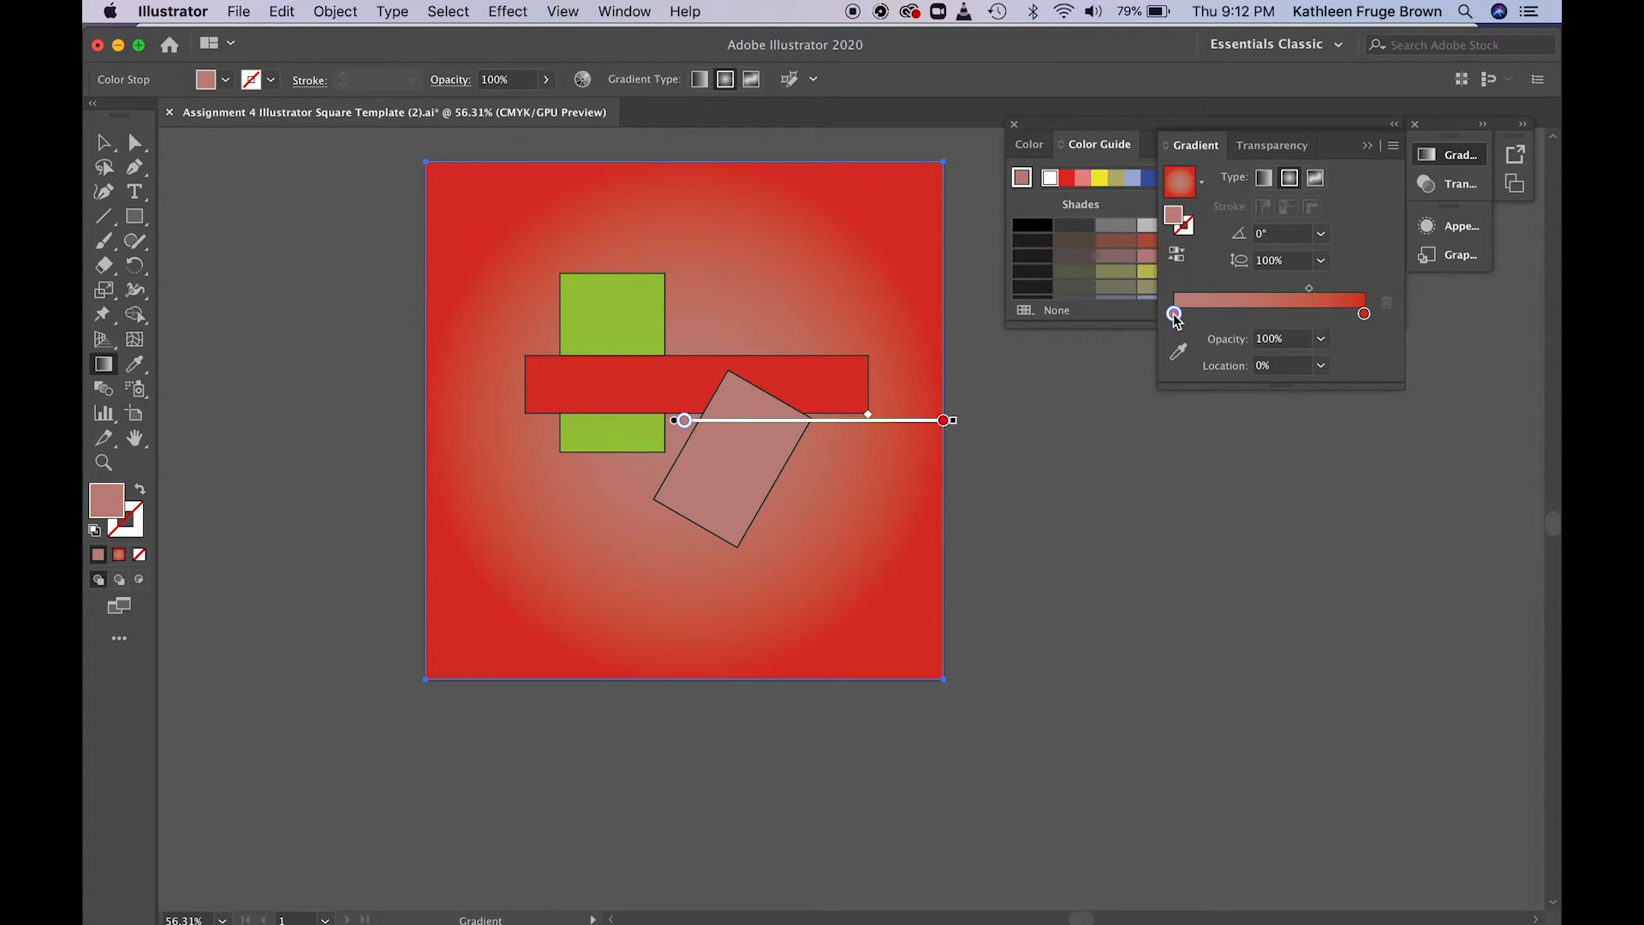
pyautogui.doubleClick(1174, 314)
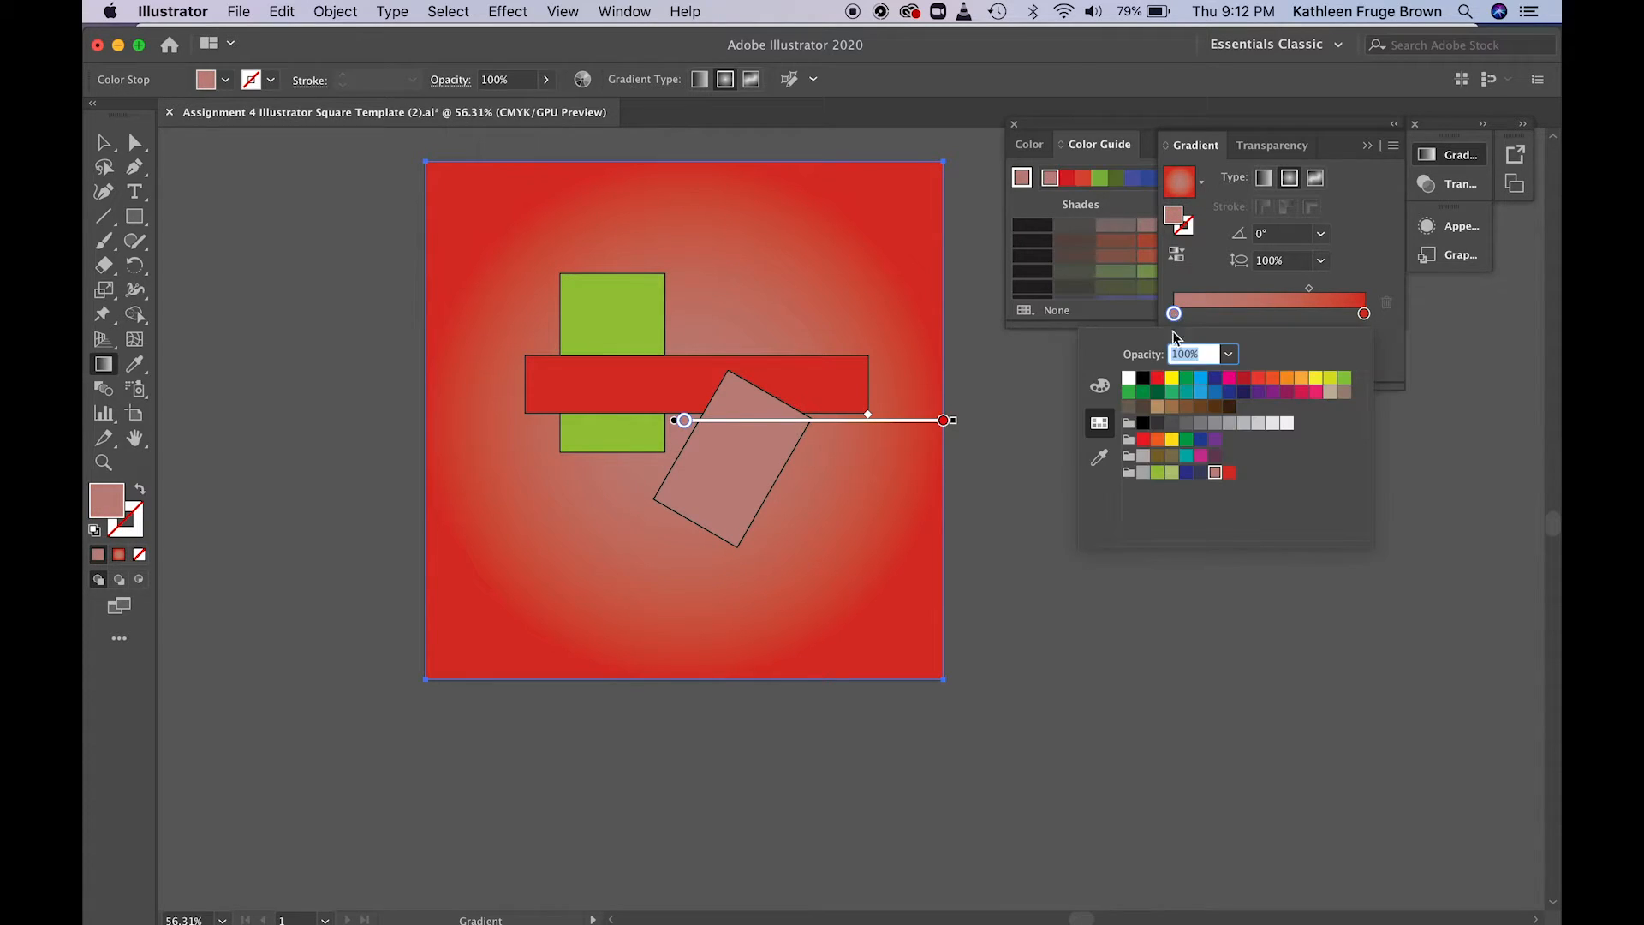
pyautogui.click(1185, 473)
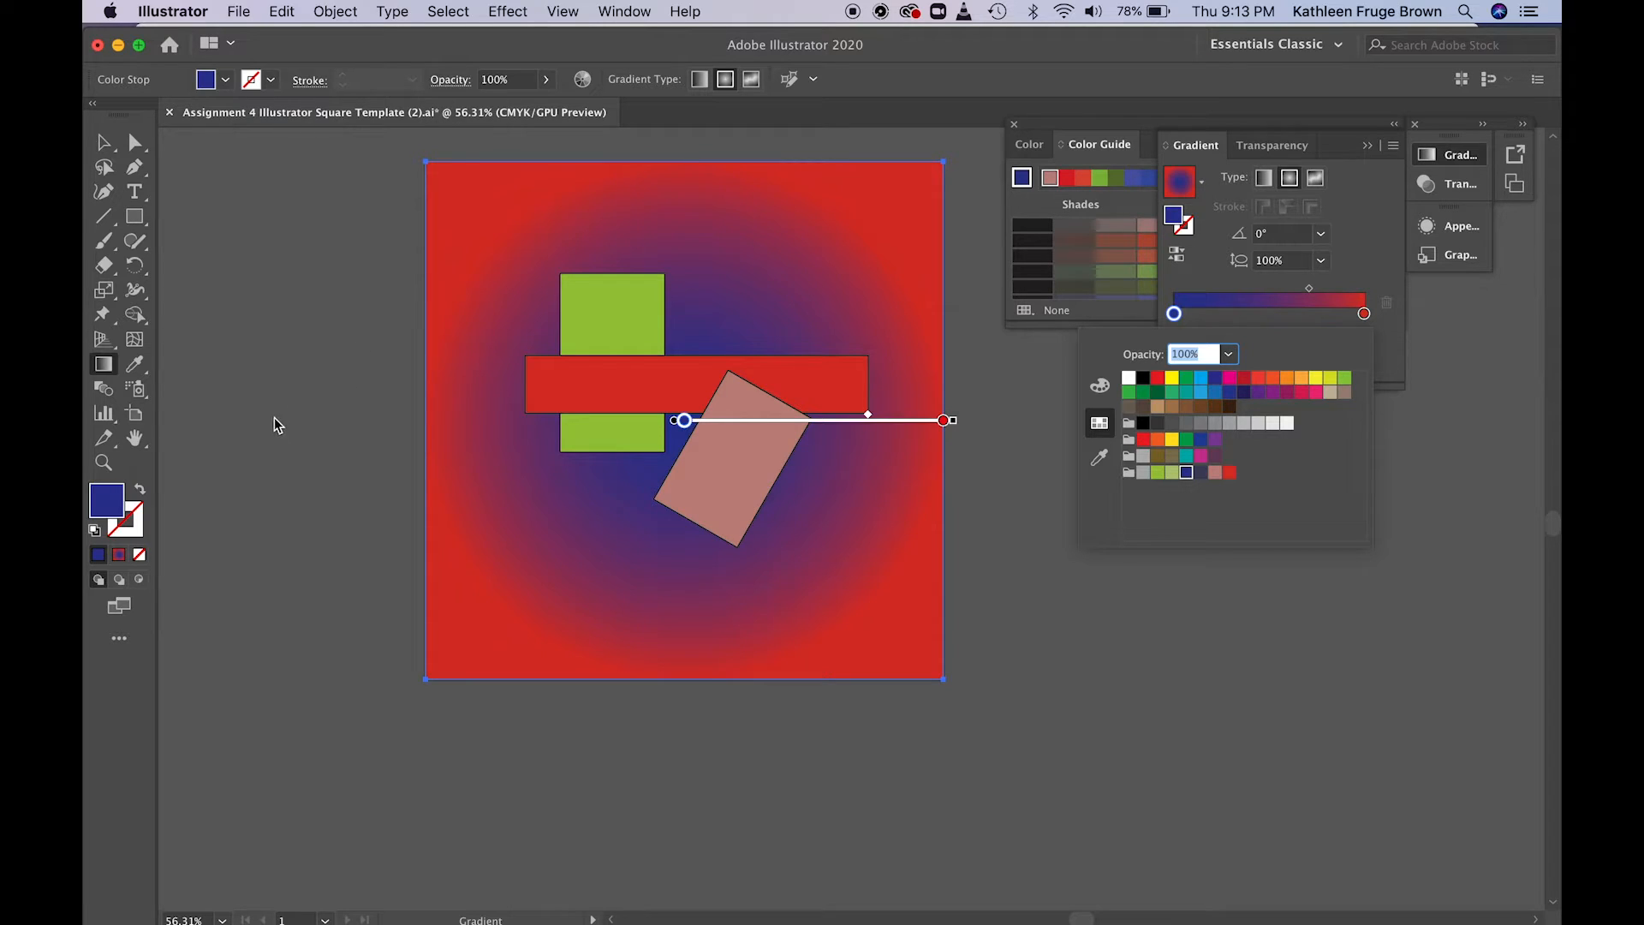
pyautogui.click(212, 418)
# - Select all the shapes, including the background square, and fill them with white
pyautogui.click(104, 142)
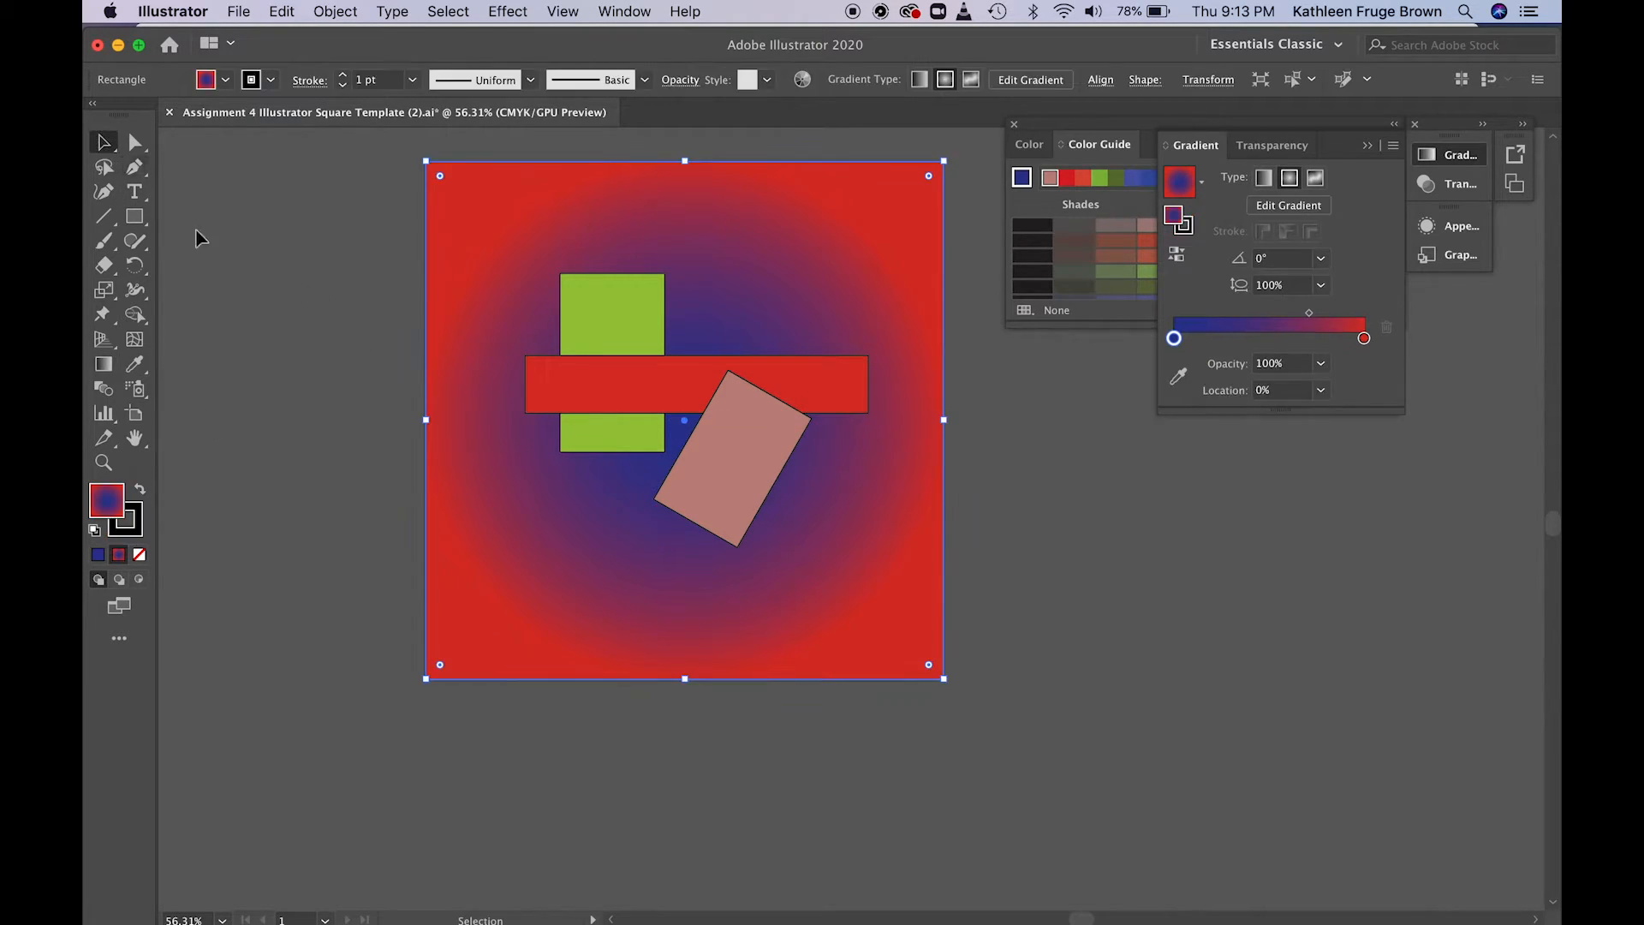
pyautogui.press('super+a')
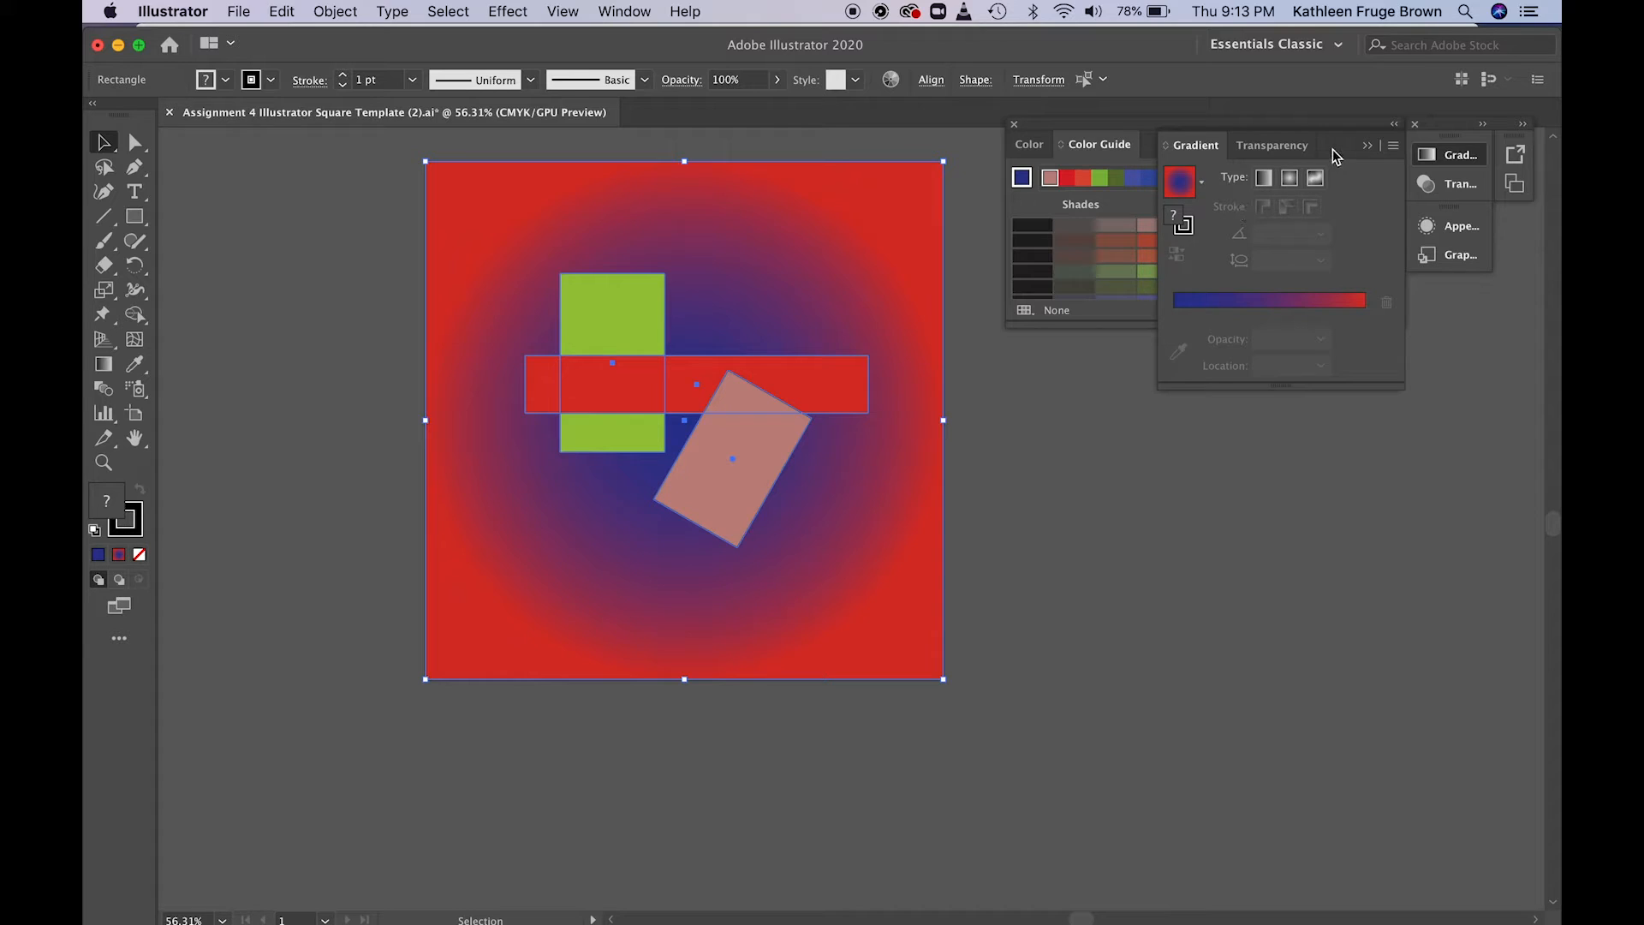
pyautogui.click(225, 79)
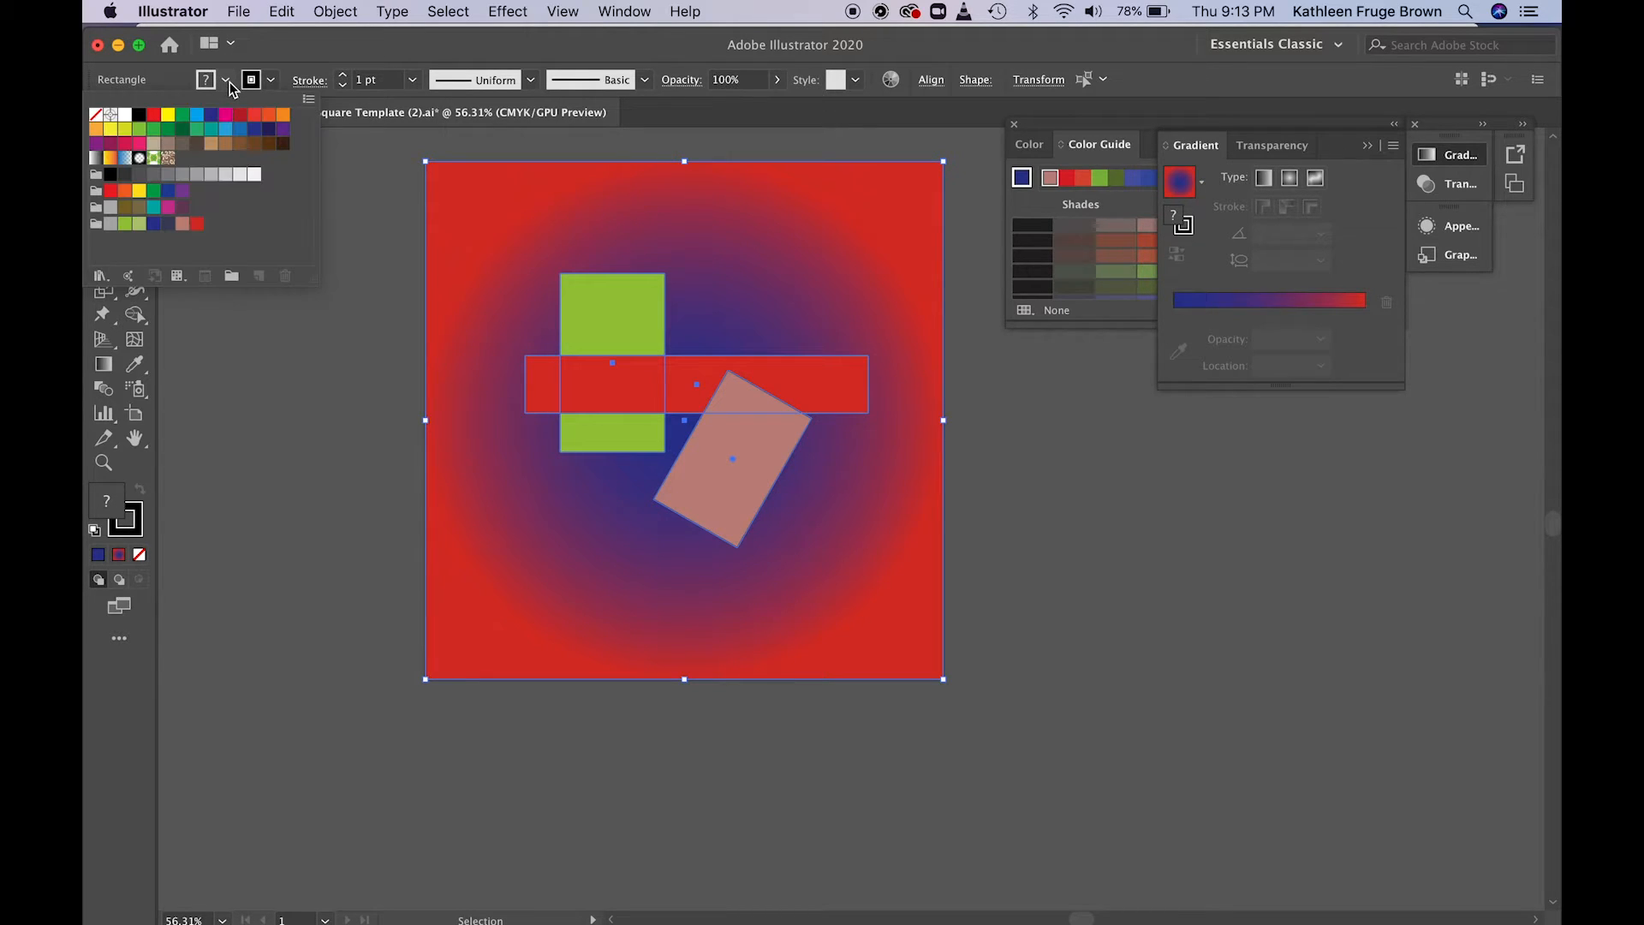
pyautogui.click(125, 120)
pyautogui.click(347, 424)
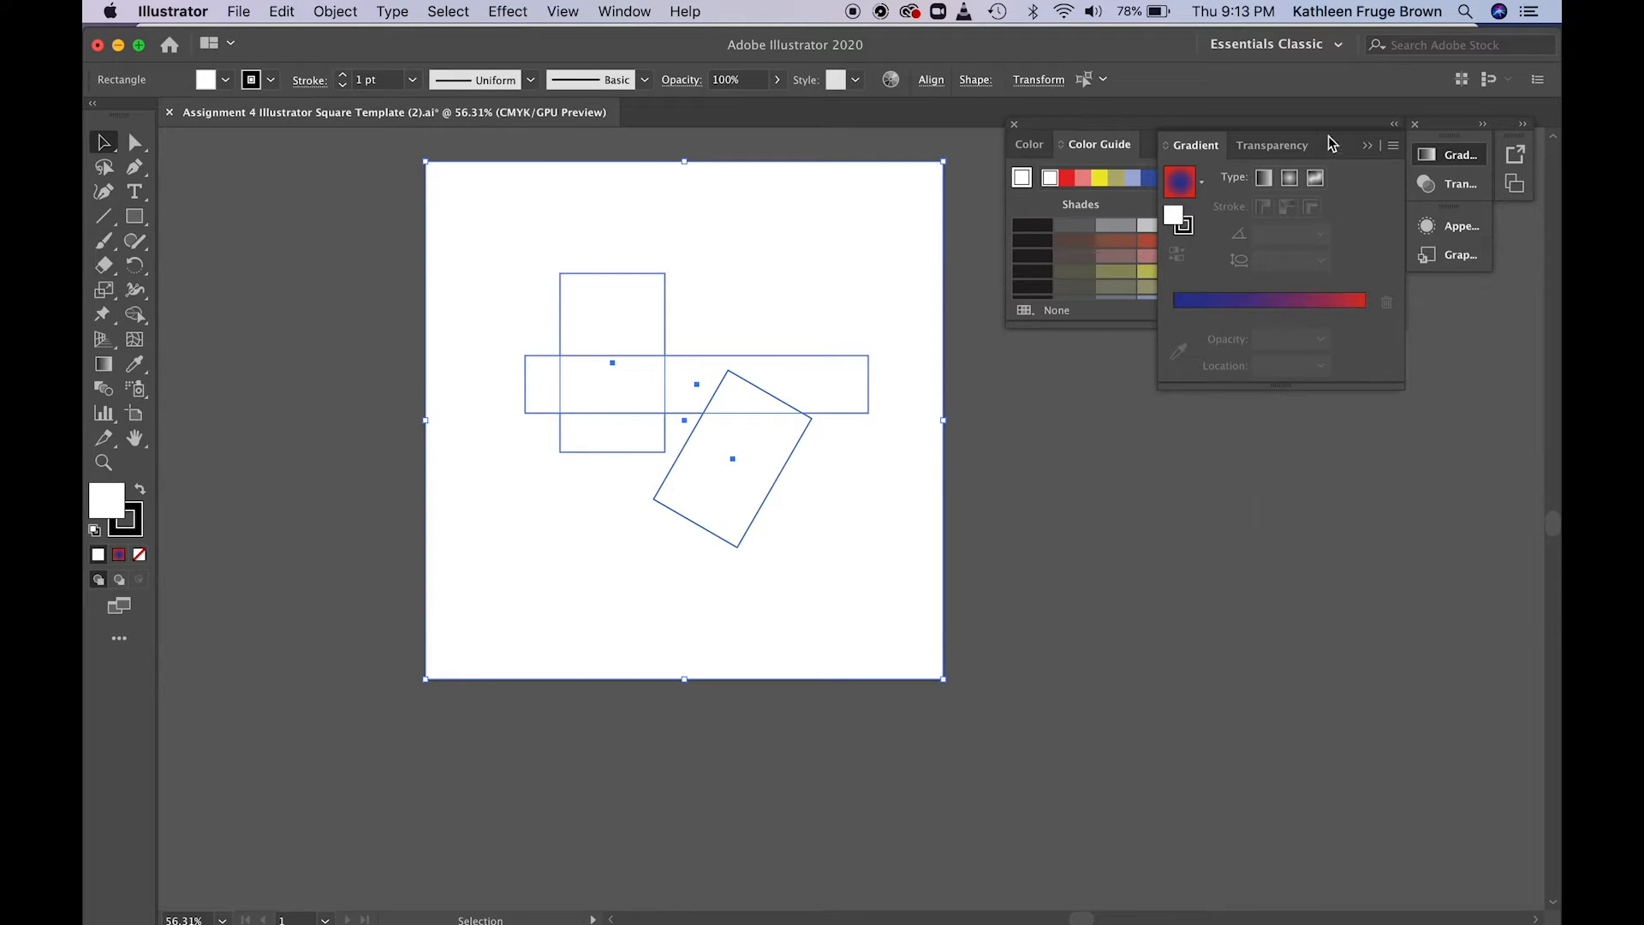
# - Edit the Color Guide's current colors on the color wheel and set the harmony rule to Analogous
pyautogui.moveTo(1330, 142); pyautogui.dragTo(1416, 400)
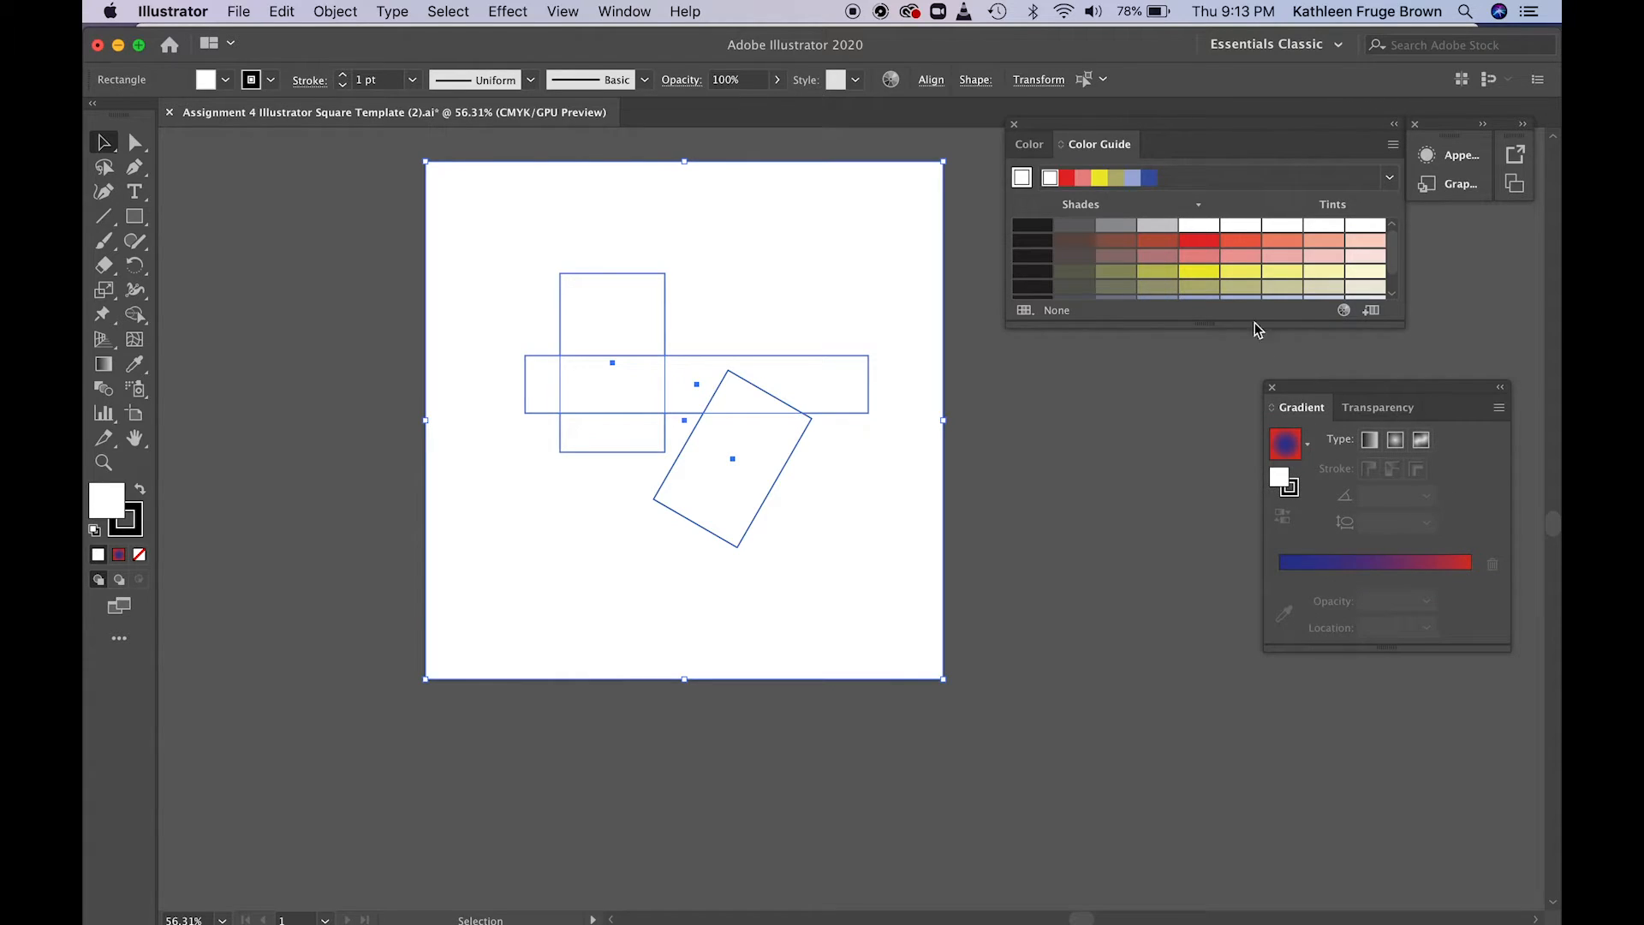
pyautogui.click(1344, 311)
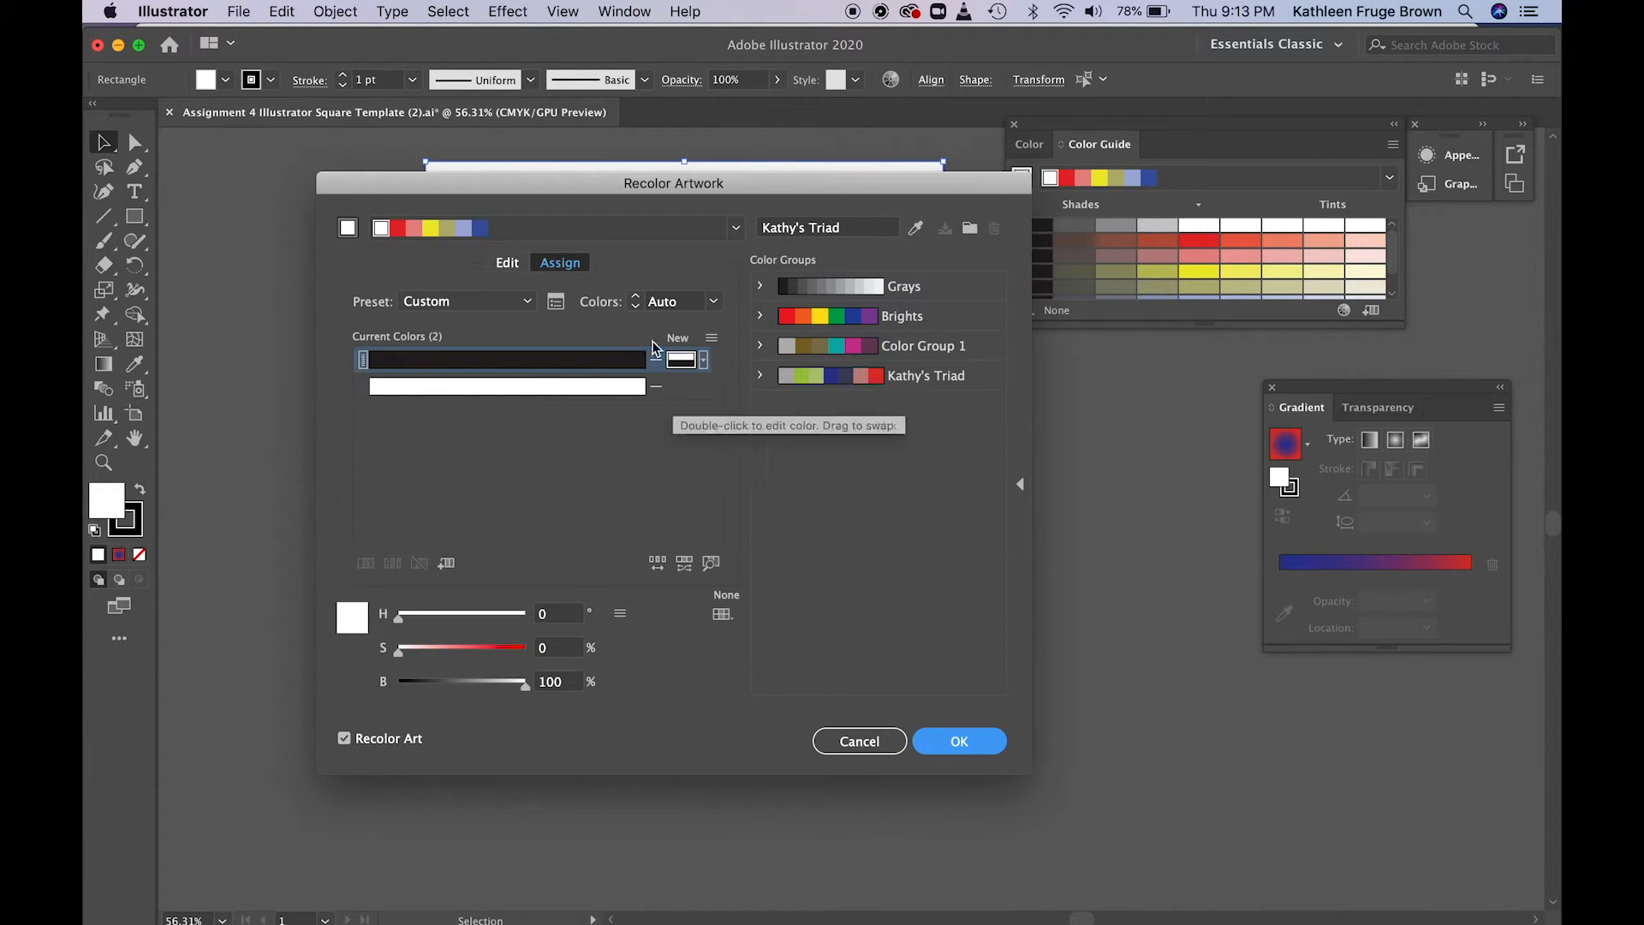
pyautogui.click(508, 264)
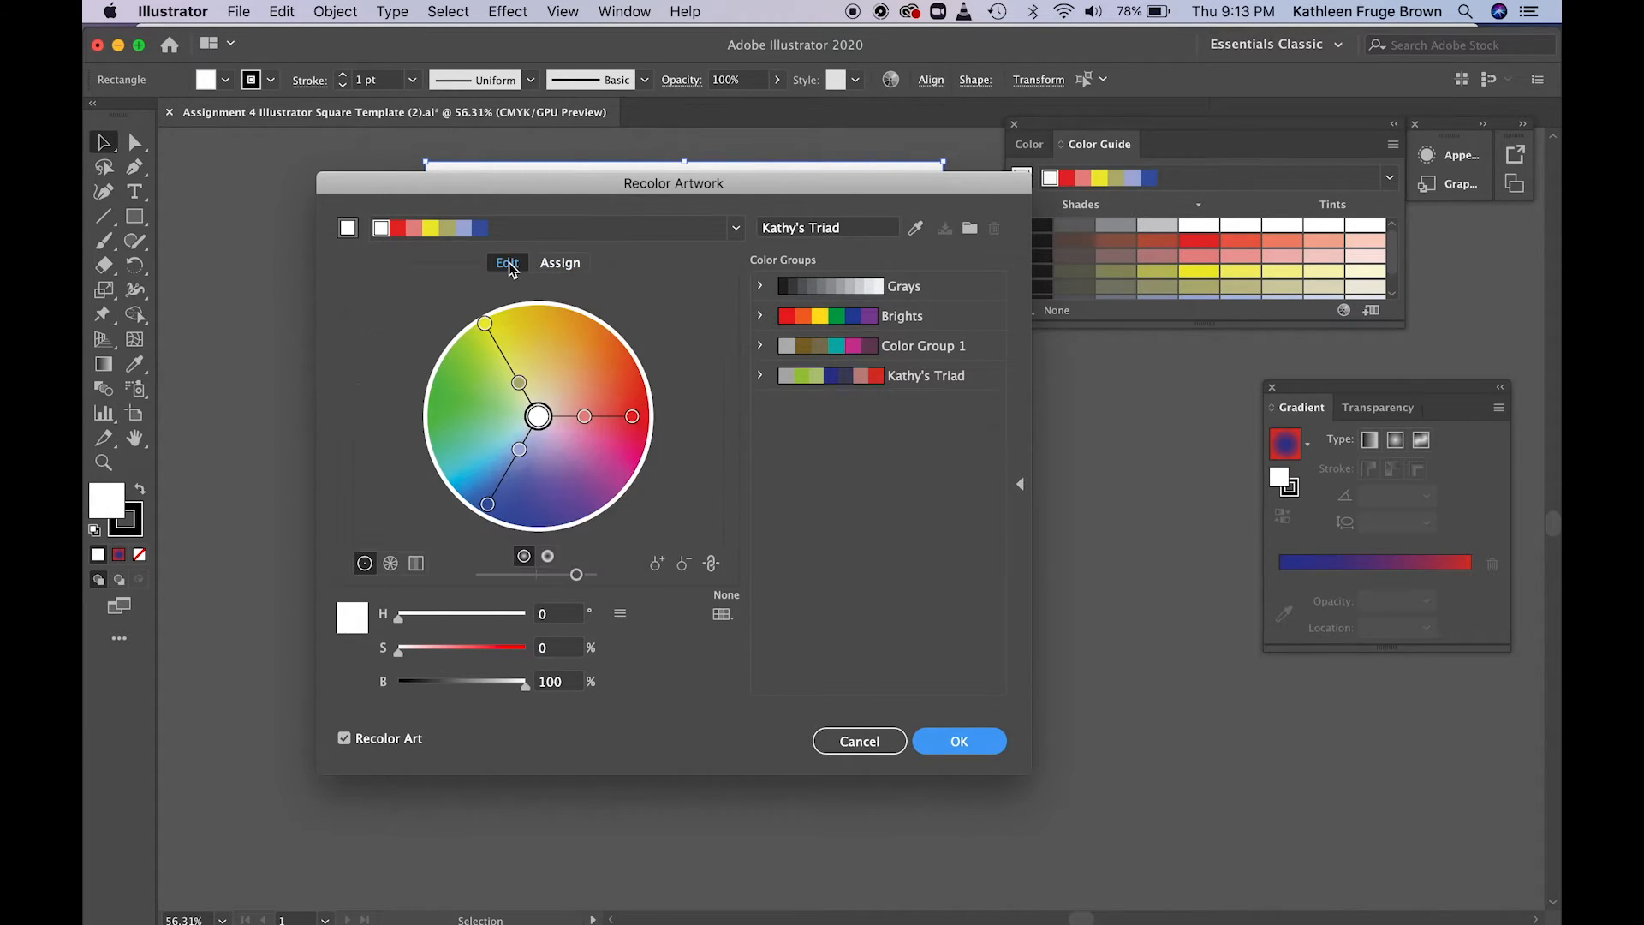
pyautogui.click(736, 231)
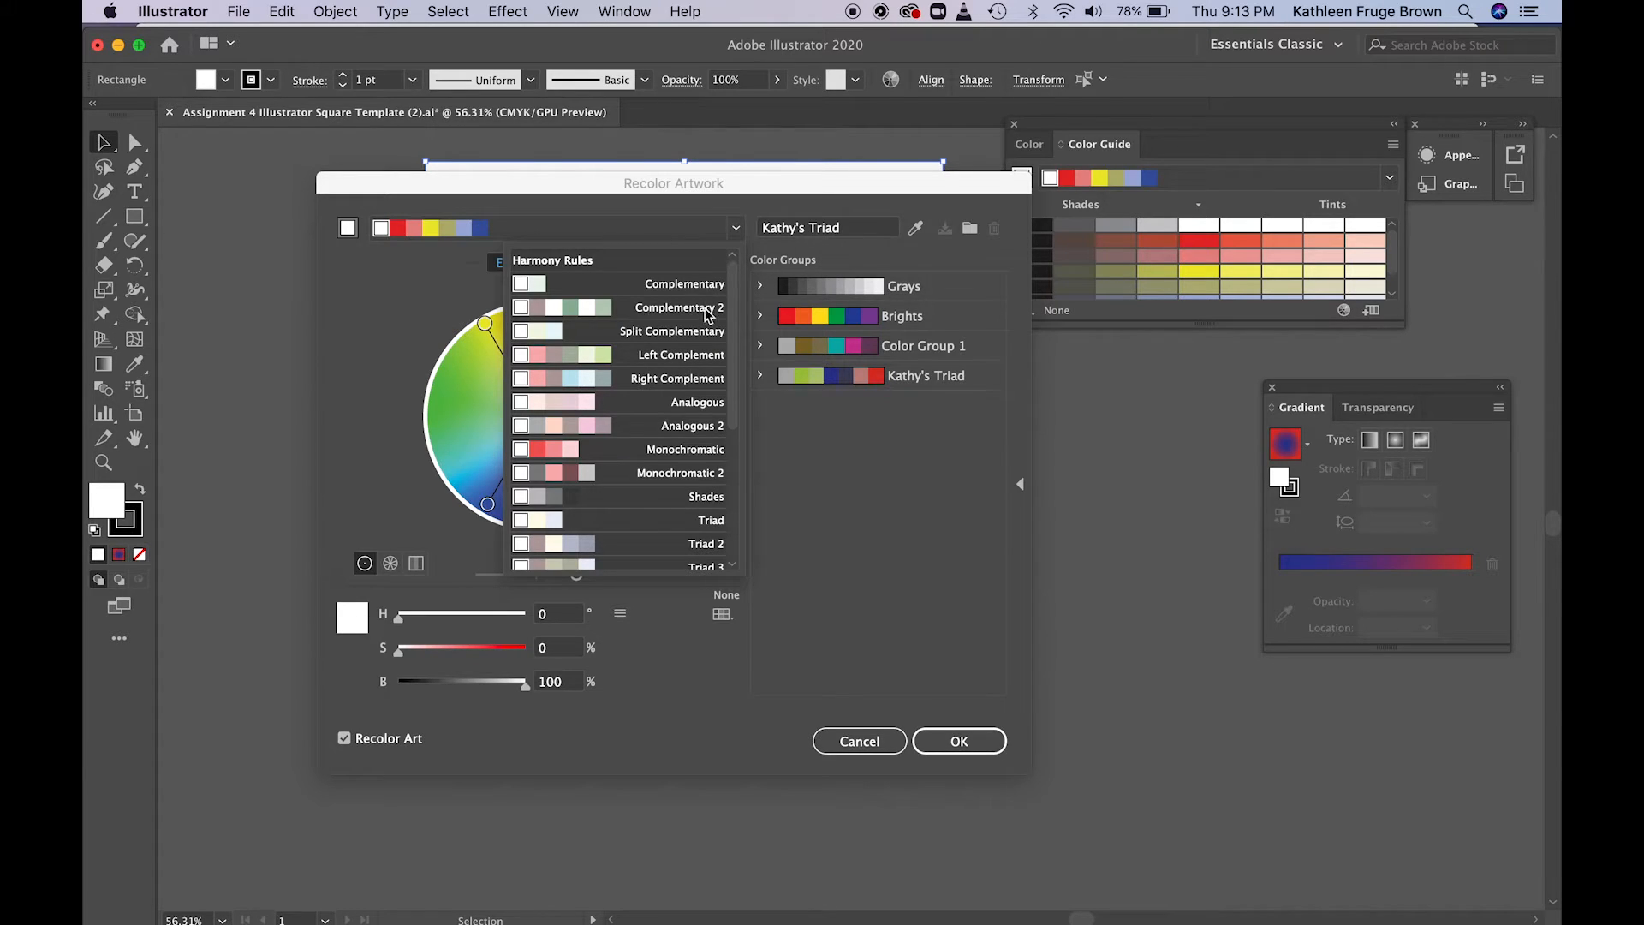
pyautogui.click(654, 407)
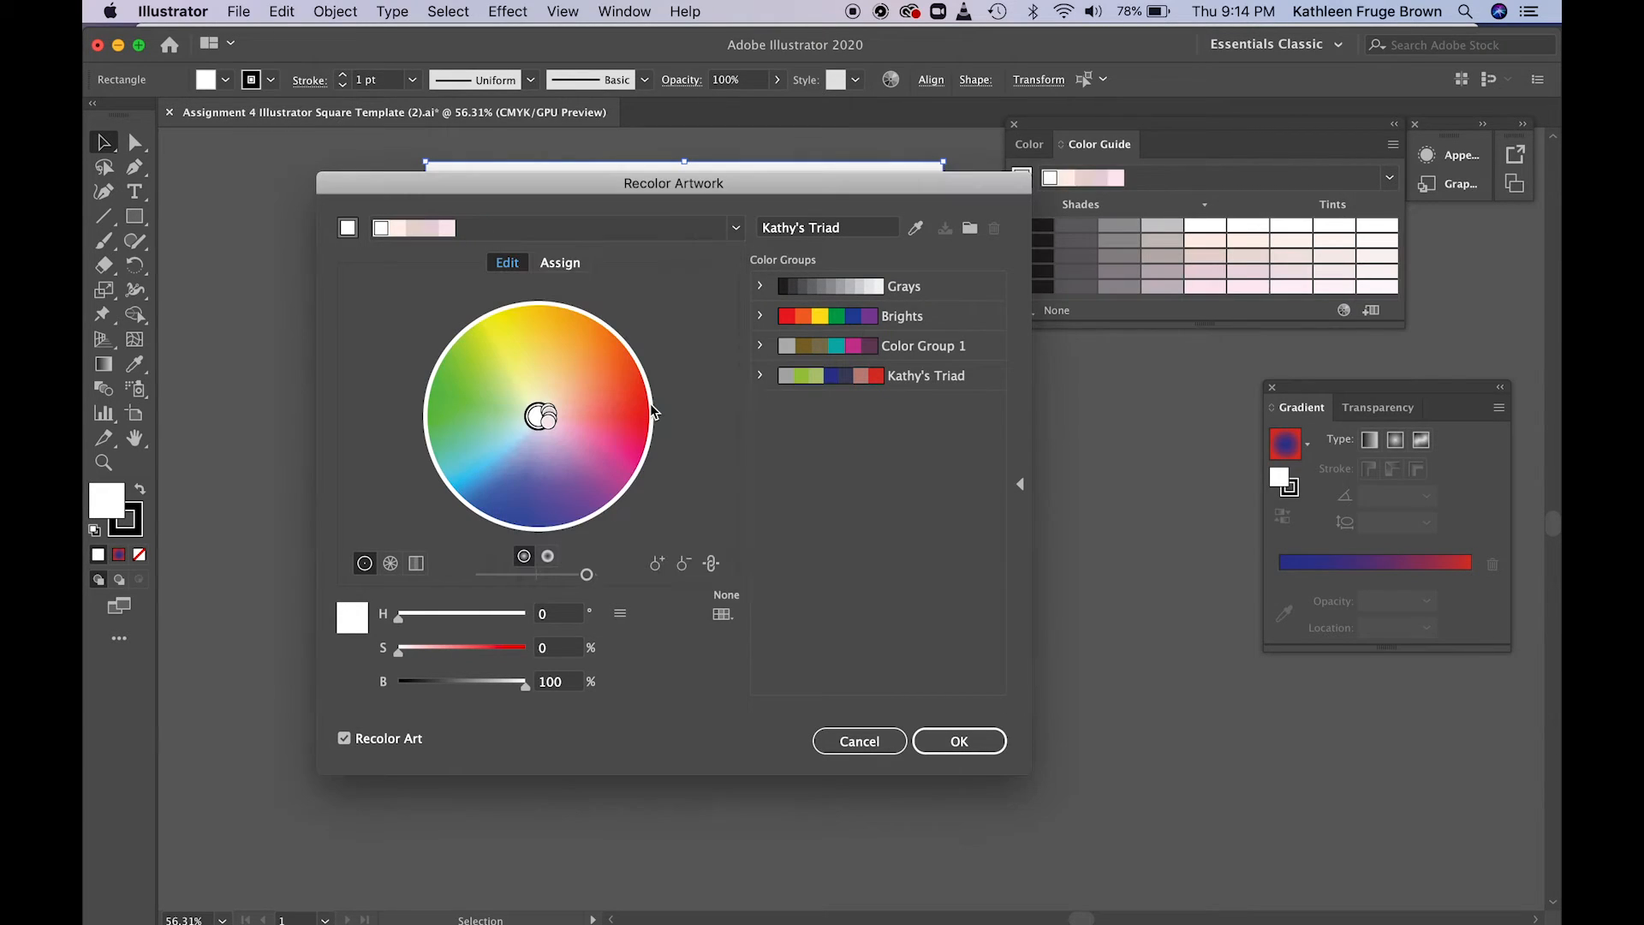
# - Spread the linked harmony markers outward from the wheel's center into saturated pinks and oranges, and widen their angles slightly
pyautogui.click(548, 420)
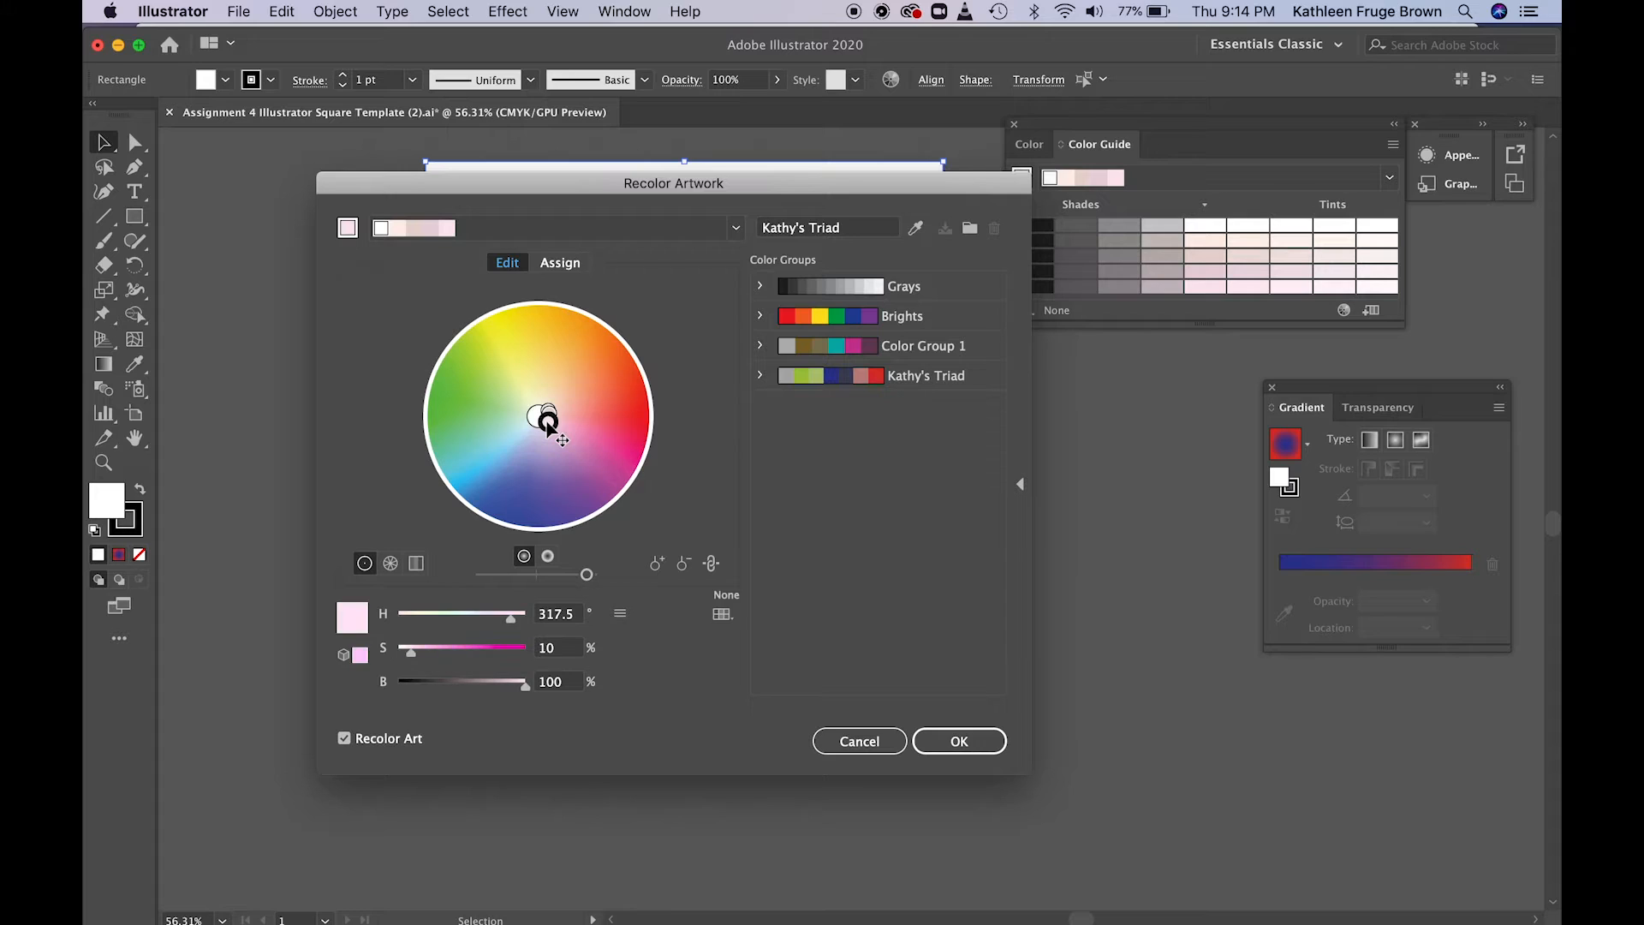
pyautogui.moveTo(548, 426); pyautogui.dragTo(584, 446)
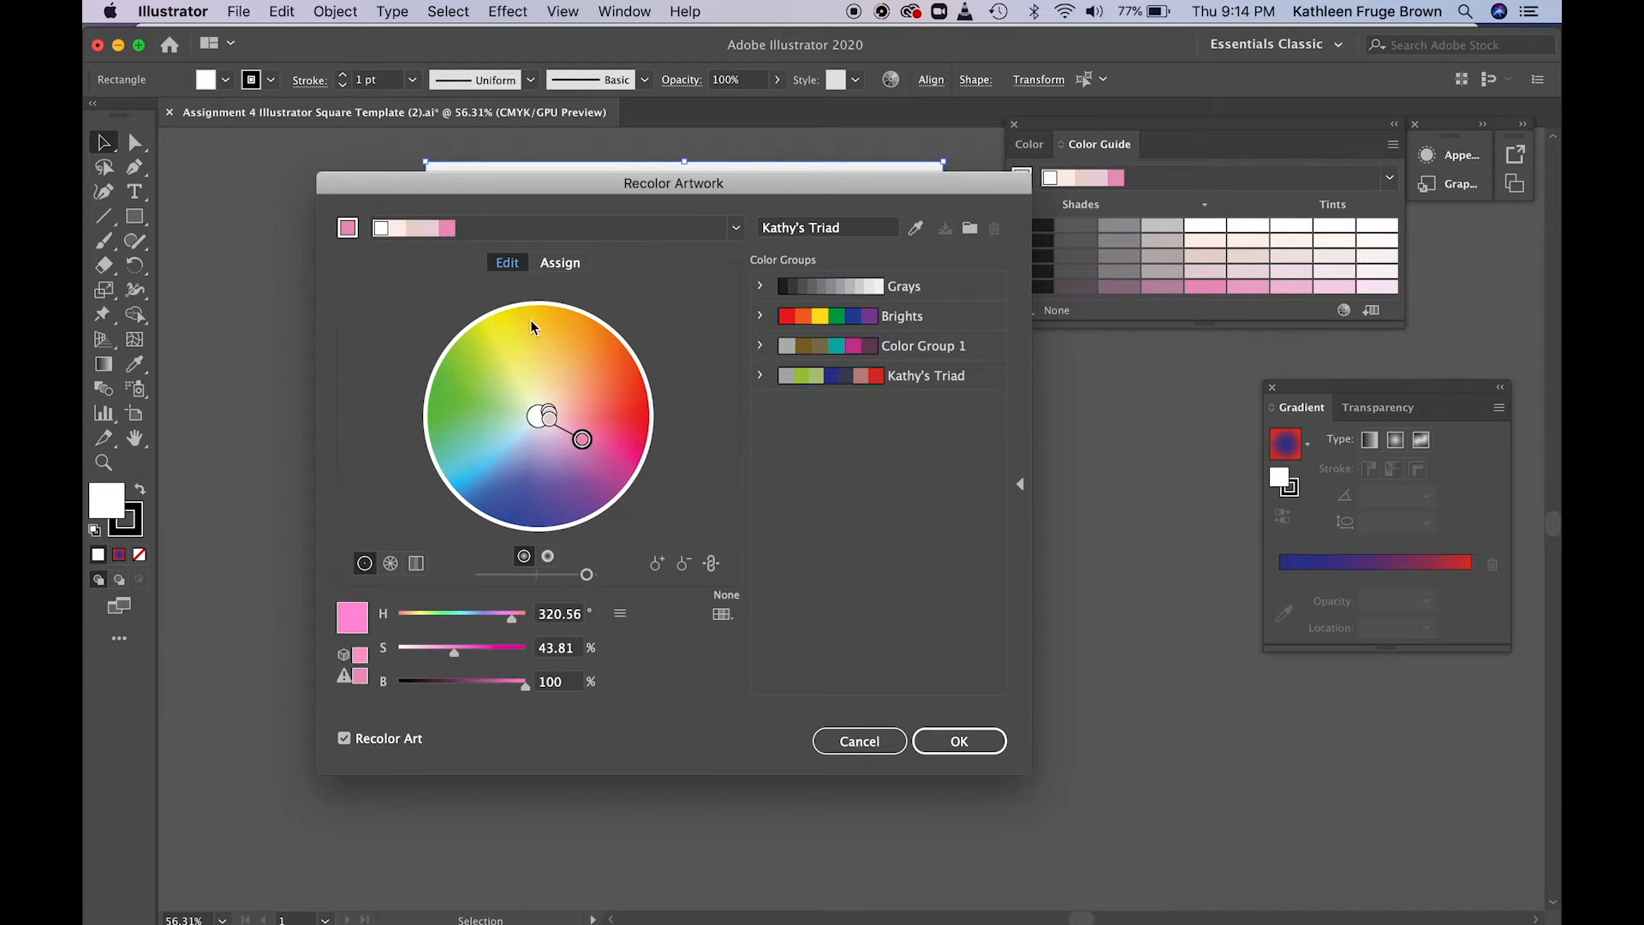
pyautogui.moveTo(583, 444); pyautogui.dragTo(623, 472)
pyautogui.moveTo(548, 414)
pyautogui.mouseDown()
pyautogui.moveTo(629, 443)
pyautogui.moveTo(558, 414)
pyautogui.moveTo(625, 385)
pyautogui.moveTo(562, 400)
pyautogui.moveTo(618, 369)
pyautogui.mouseUp()
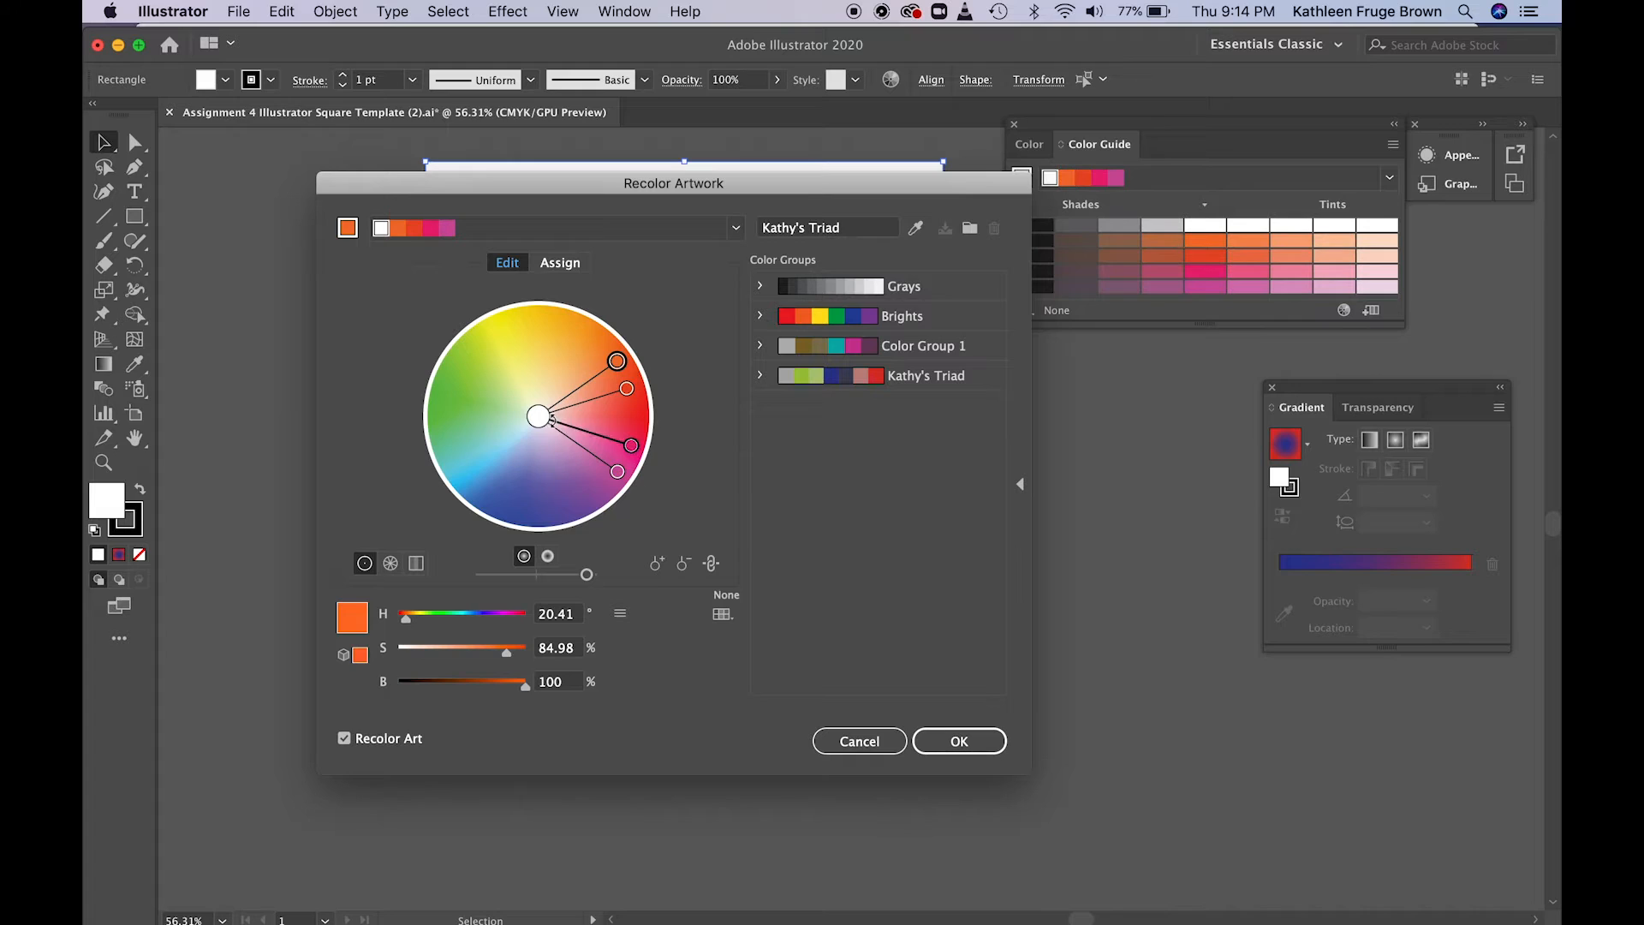
pyautogui.moveTo(630, 388)
pyautogui.mouseDown()
pyautogui.moveTo(625, 360)
pyautogui.moveTo(634, 395)
pyautogui.moveTo(632, 382)
pyautogui.mouseUp()
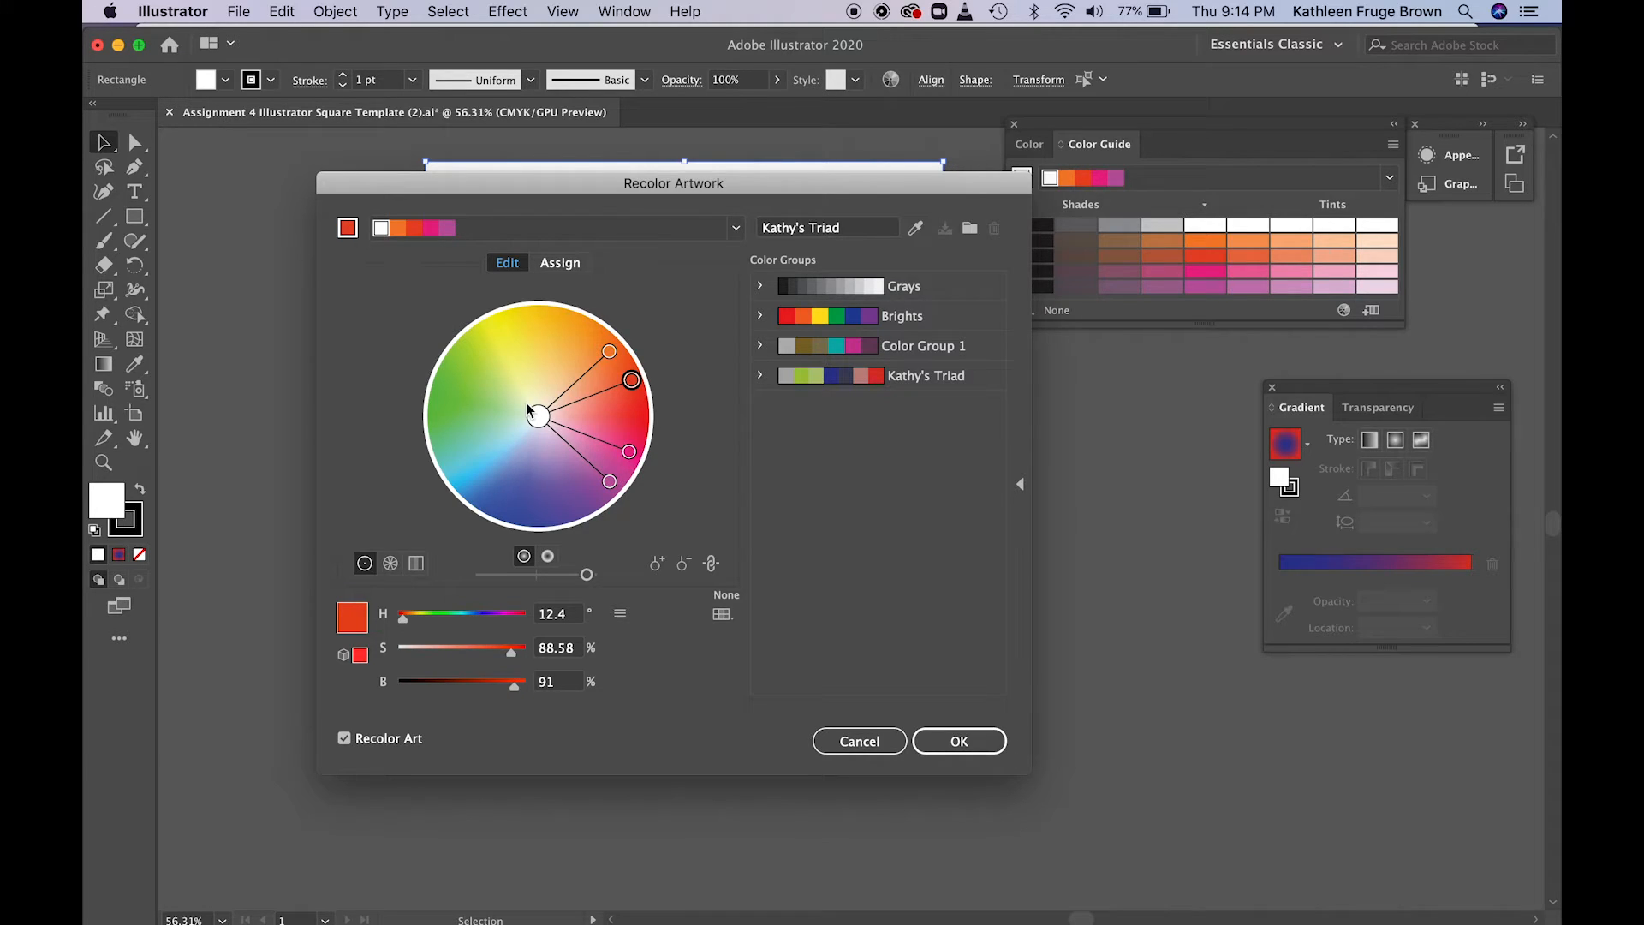
pyautogui.click(614, 356)
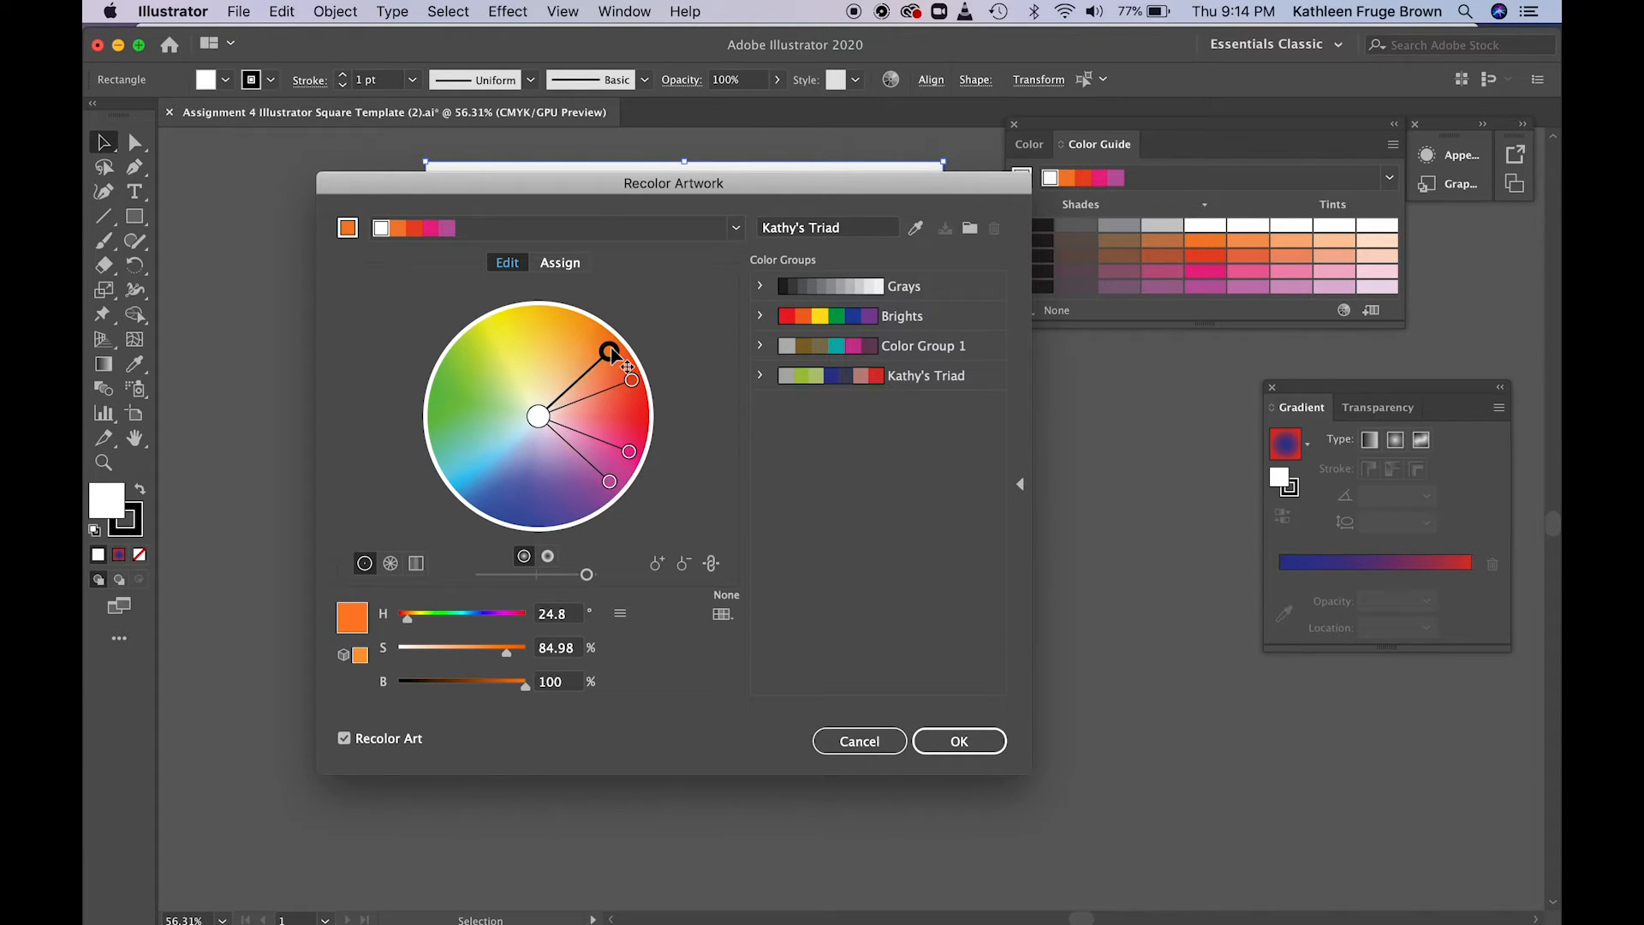
pyautogui.moveTo(613, 353); pyautogui.dragTo(616, 349)
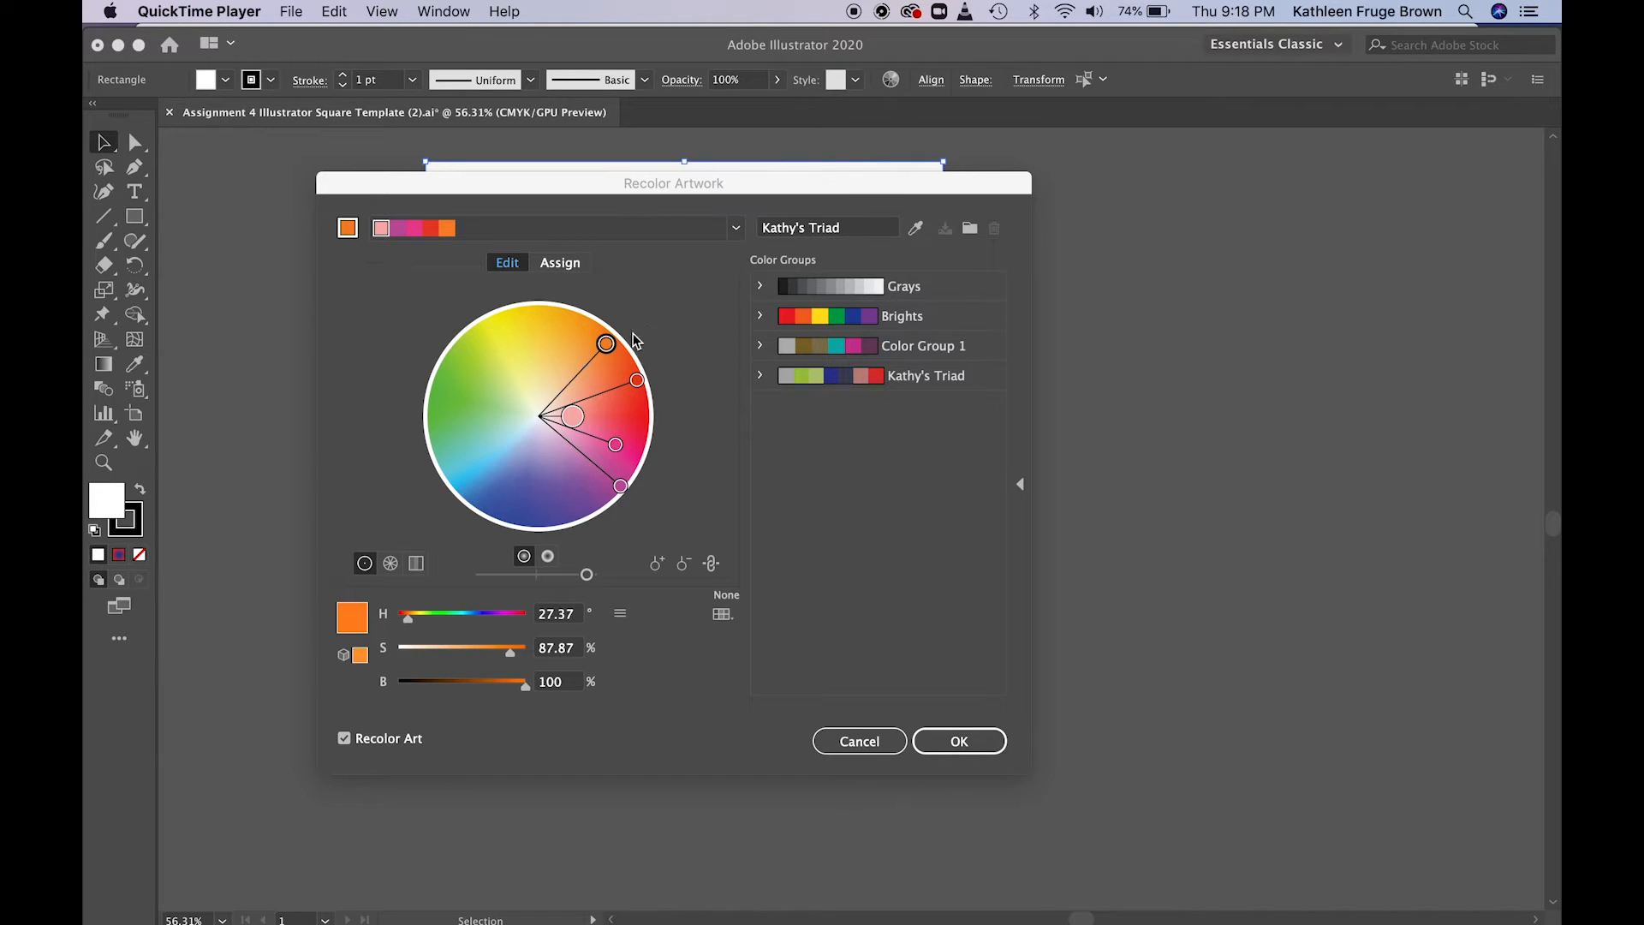
# - Unlink the harmony colors and move the markers individually into the green, yellow-green, yellow and orange parts of the wheel
pyautogui.click(714, 571)
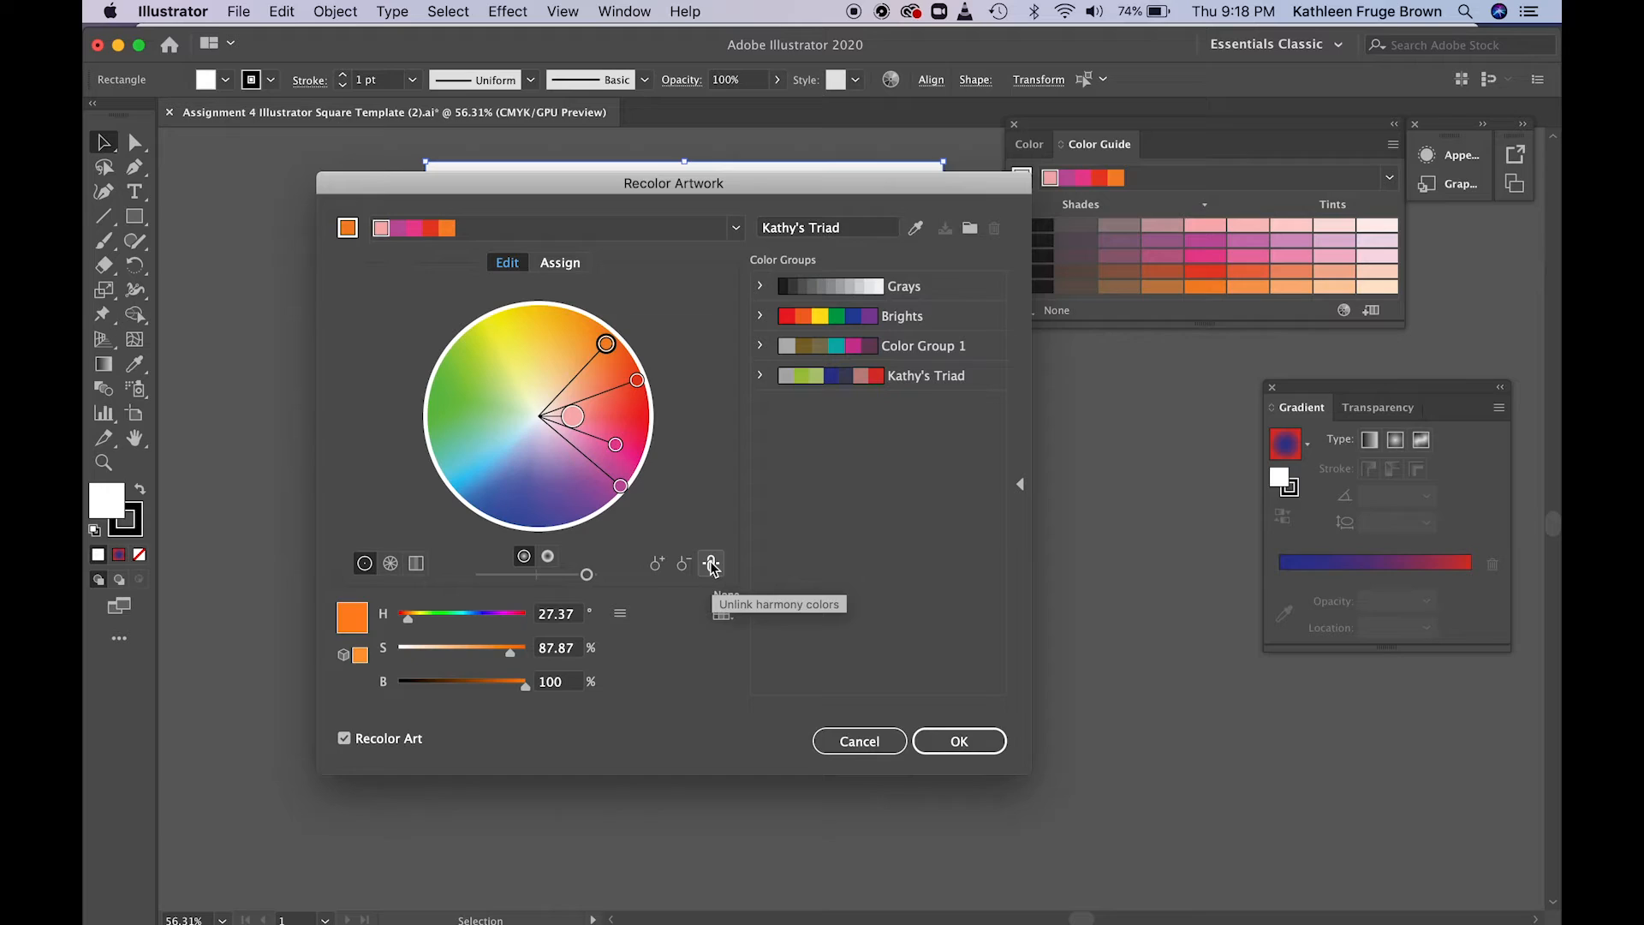
pyautogui.click(712, 565)
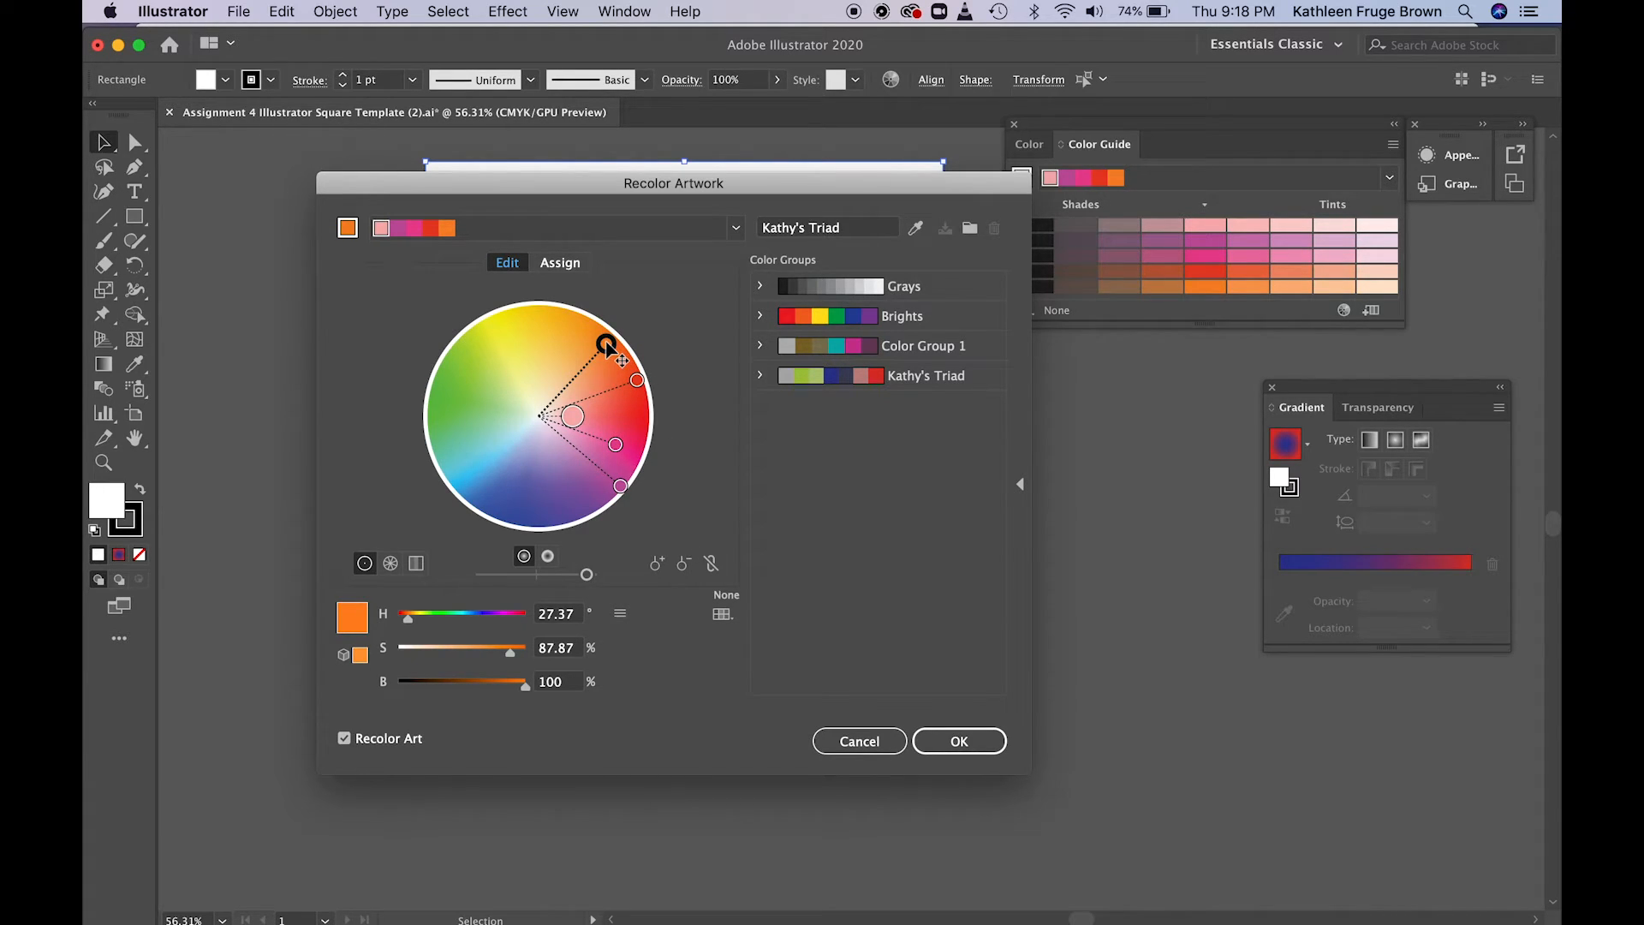
pyautogui.moveTo(606, 346); pyautogui.dragTo(454, 365)
pyautogui.moveTo(638, 379); pyautogui.dragTo(472, 329)
pyautogui.moveTo(572, 416); pyautogui.dragTo(544, 328)
pyautogui.click(454, 364)
pyautogui.moveTo(453, 362); pyautogui.dragTo(442, 369)
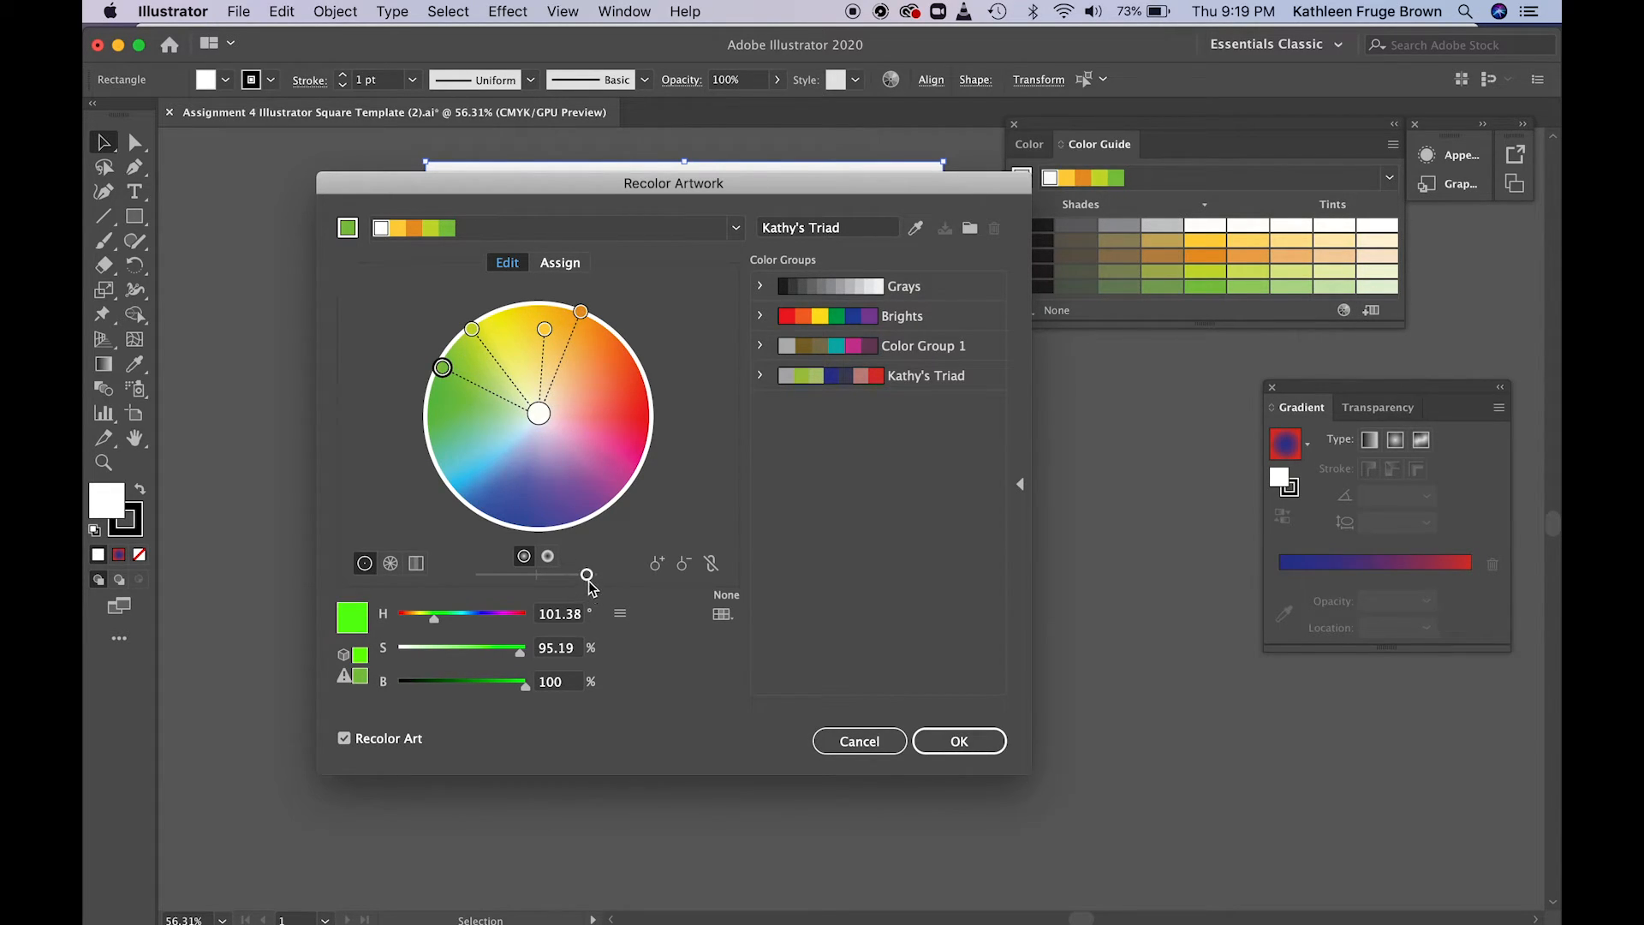
# - Lower the group's overall brightness to about 93% and bring the orange, yellow and green markers closer together
pyautogui.moveTo(586, 576)
pyautogui.mouseDown()
pyautogui.moveTo(498, 575)
pyautogui.moveTo(578, 575)
pyautogui.mouseUp()
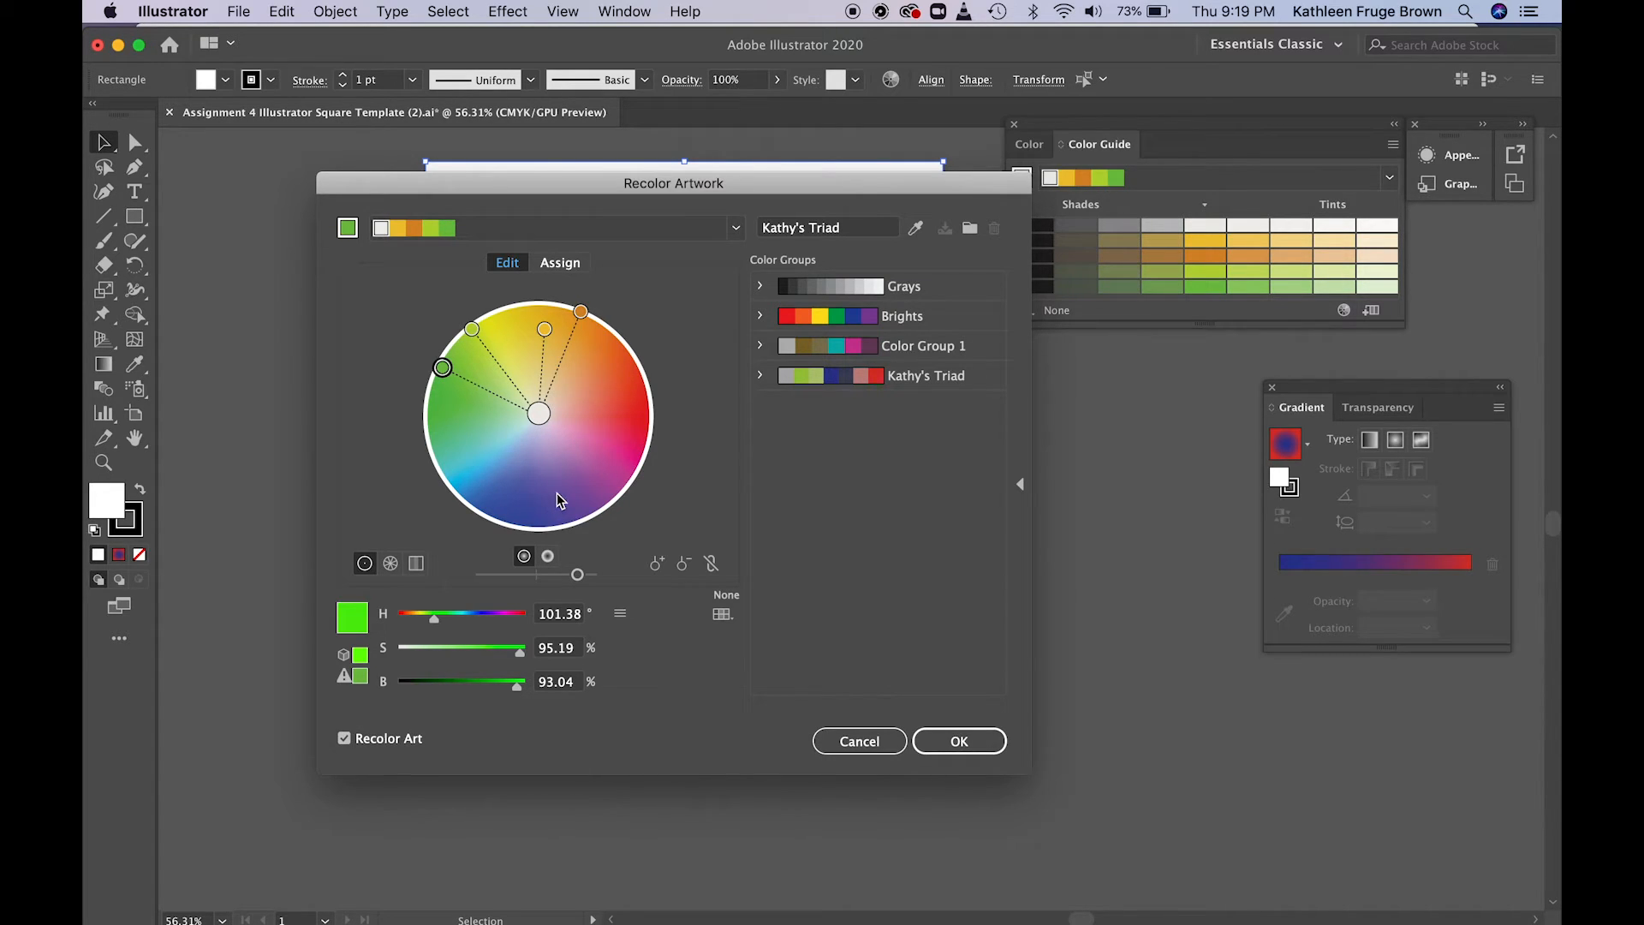
pyautogui.moveTo(582, 312); pyautogui.dragTo(529, 328)
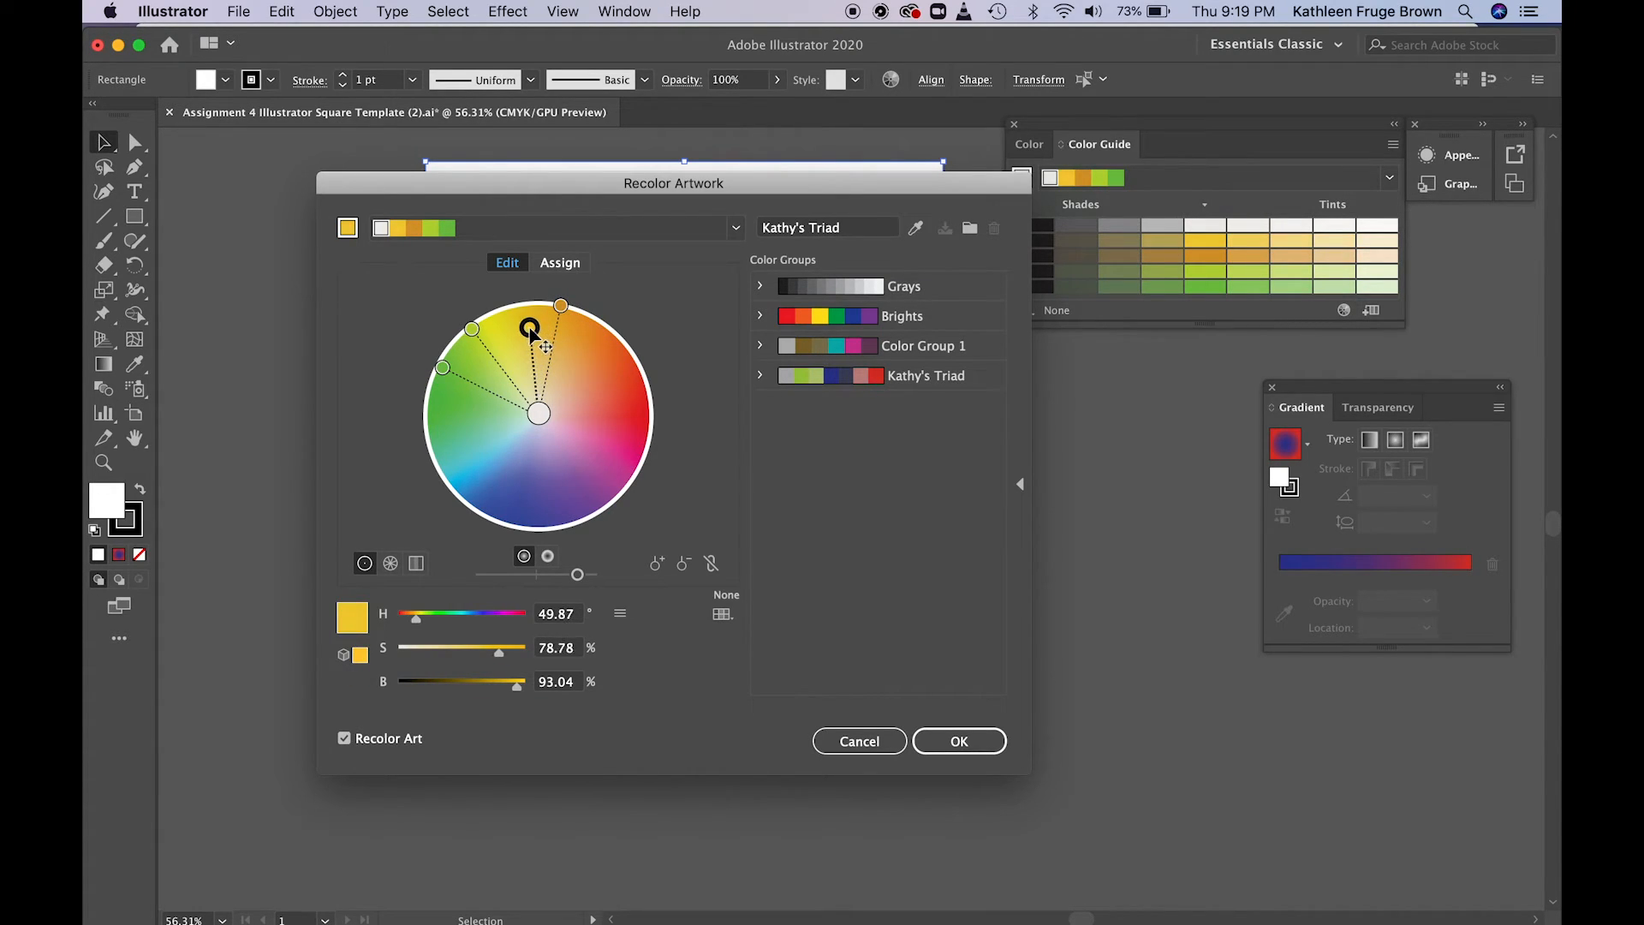
pyautogui.moveTo(448, 371); pyautogui.dragTo(465, 360)
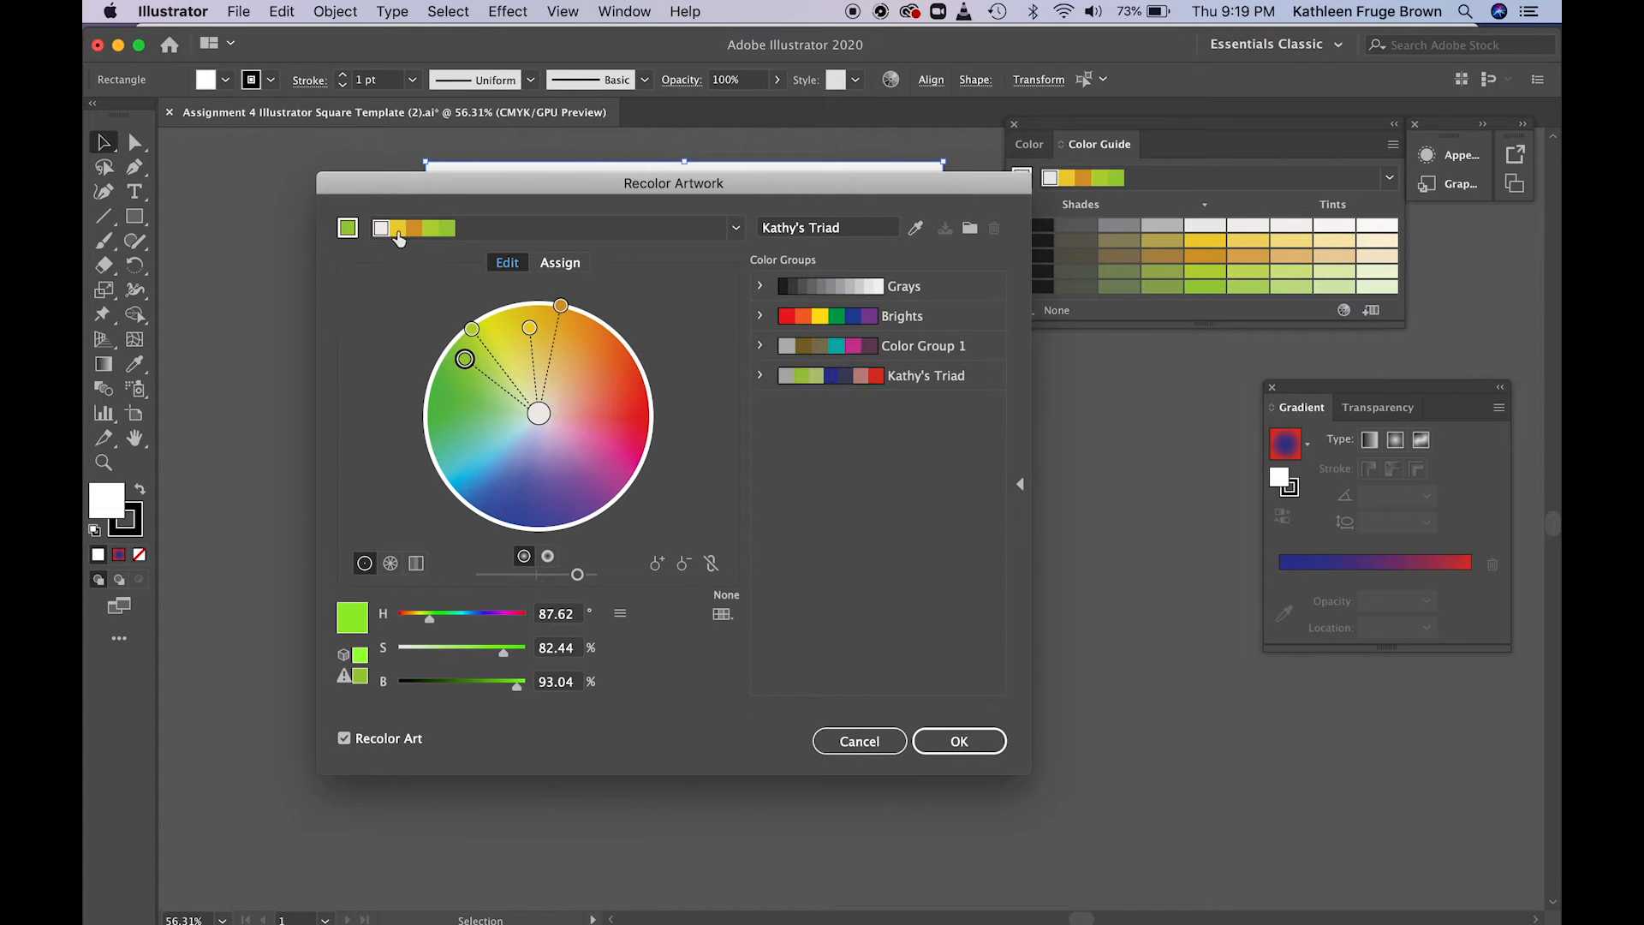
pyautogui.click(560, 305)
pyautogui.moveTo(559, 306)
pyautogui.mouseDown()
pyautogui.moveTo(473, 327)
pyautogui.moveTo(489, 329)
pyautogui.moveTo(475, 357)
pyautogui.mouseUp()
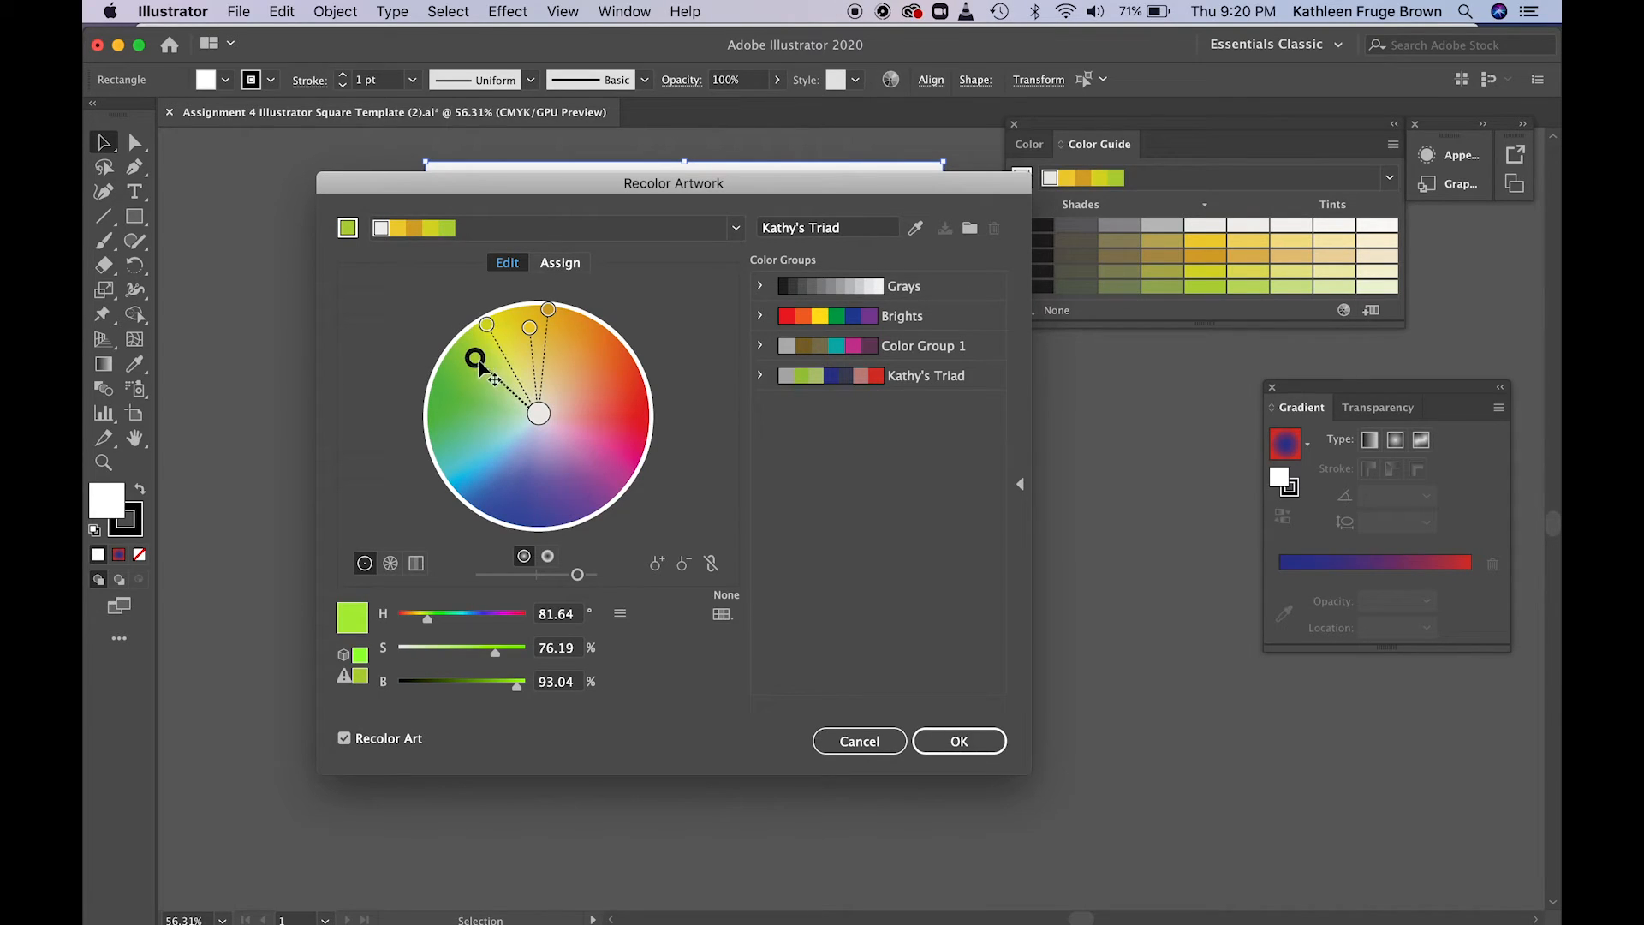
# - Move the four outer color markers into the blue-green, blue, light blue and violet areas of the color wheel
pyautogui.moveTo(476, 358); pyautogui.dragTo(453, 449)
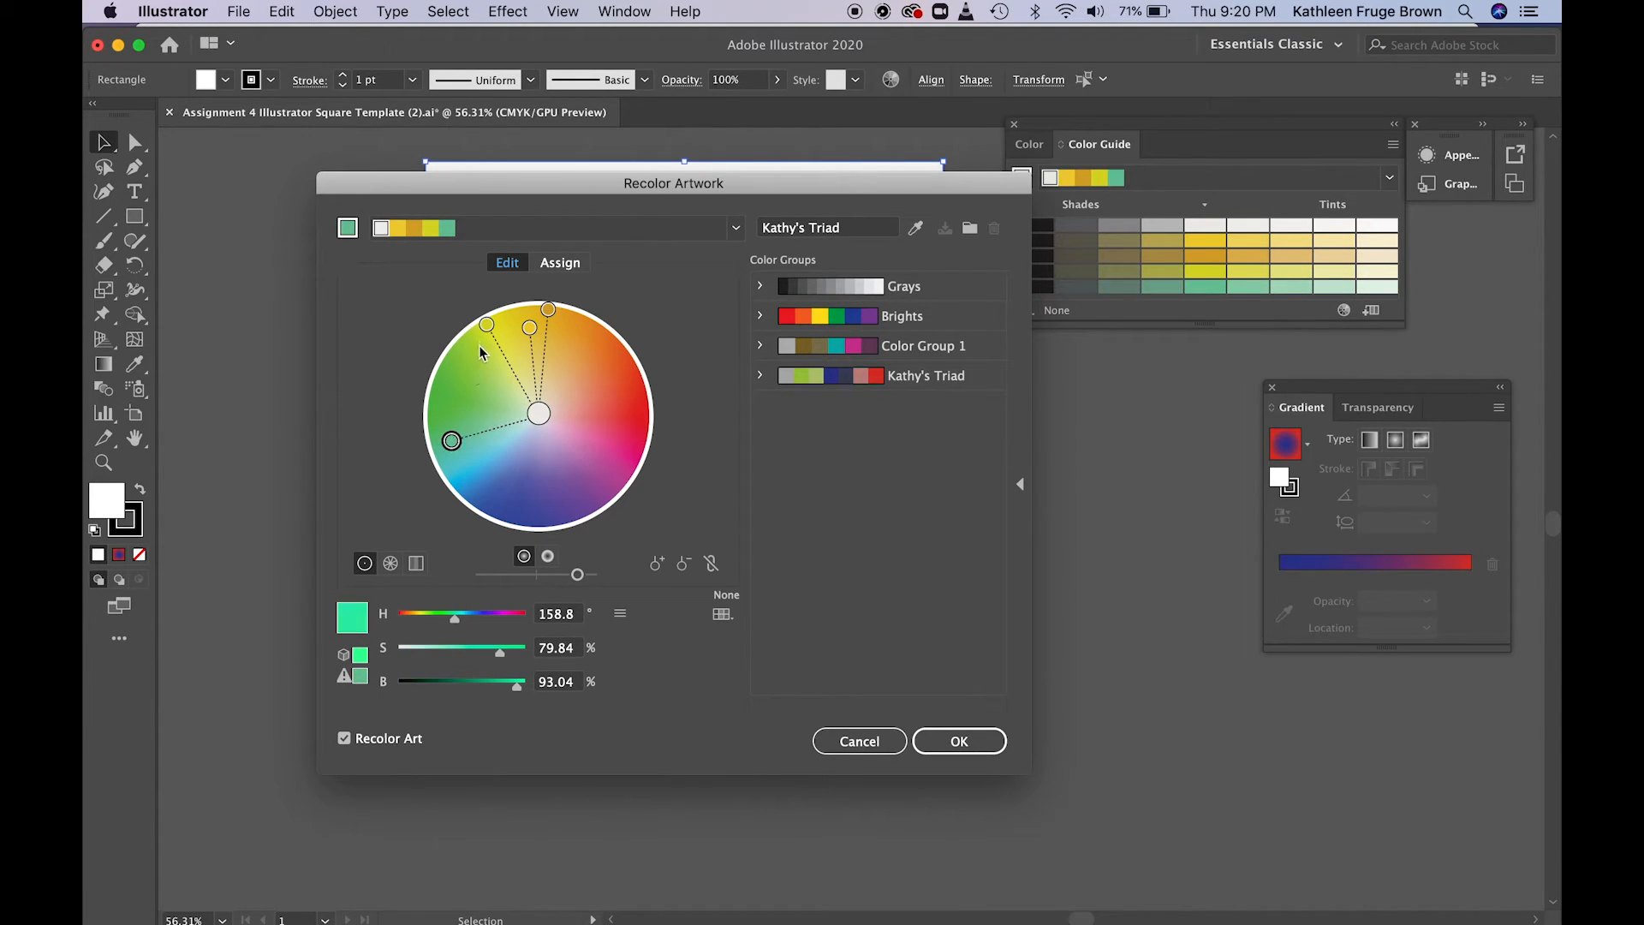
pyautogui.moveTo(486, 326); pyautogui.dragTo(479, 504)
pyautogui.moveTo(529, 329); pyautogui.dragTo(492, 455)
pyautogui.moveTo(548, 310); pyautogui.dragTo(550, 515)
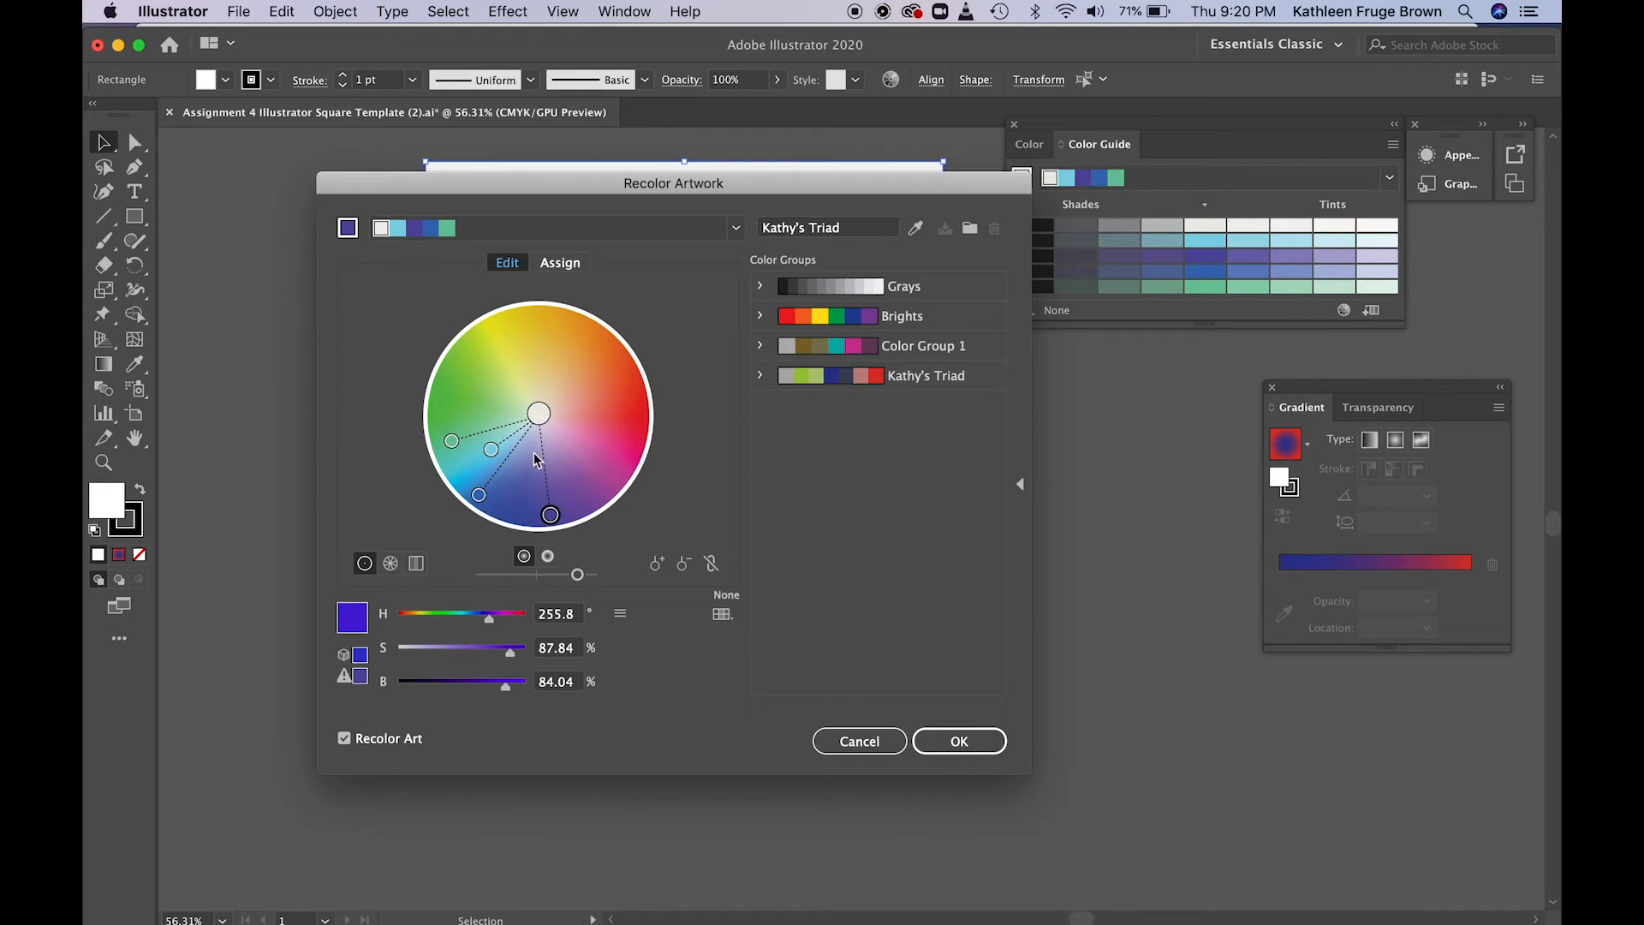
# - Adjust the group's overall brightness and set the violet color to 243° hue and 74% brightness
pyautogui.moveTo(577, 575); pyautogui.dragTo(510, 576)
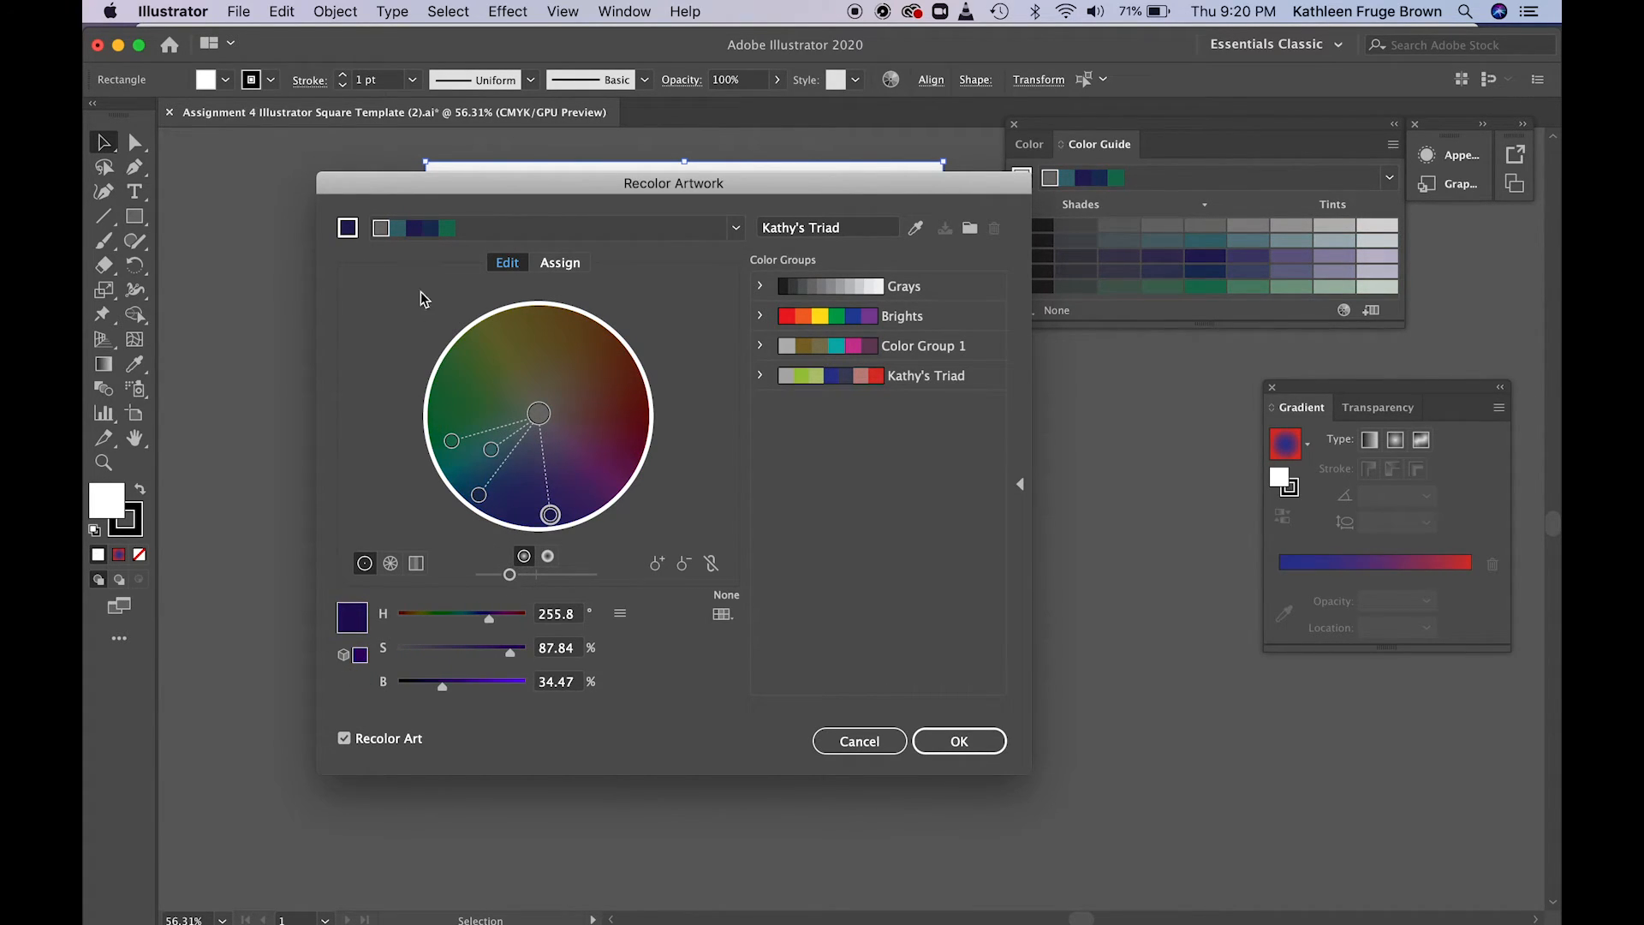
pyautogui.moveTo(510, 575); pyautogui.dragTo(588, 574)
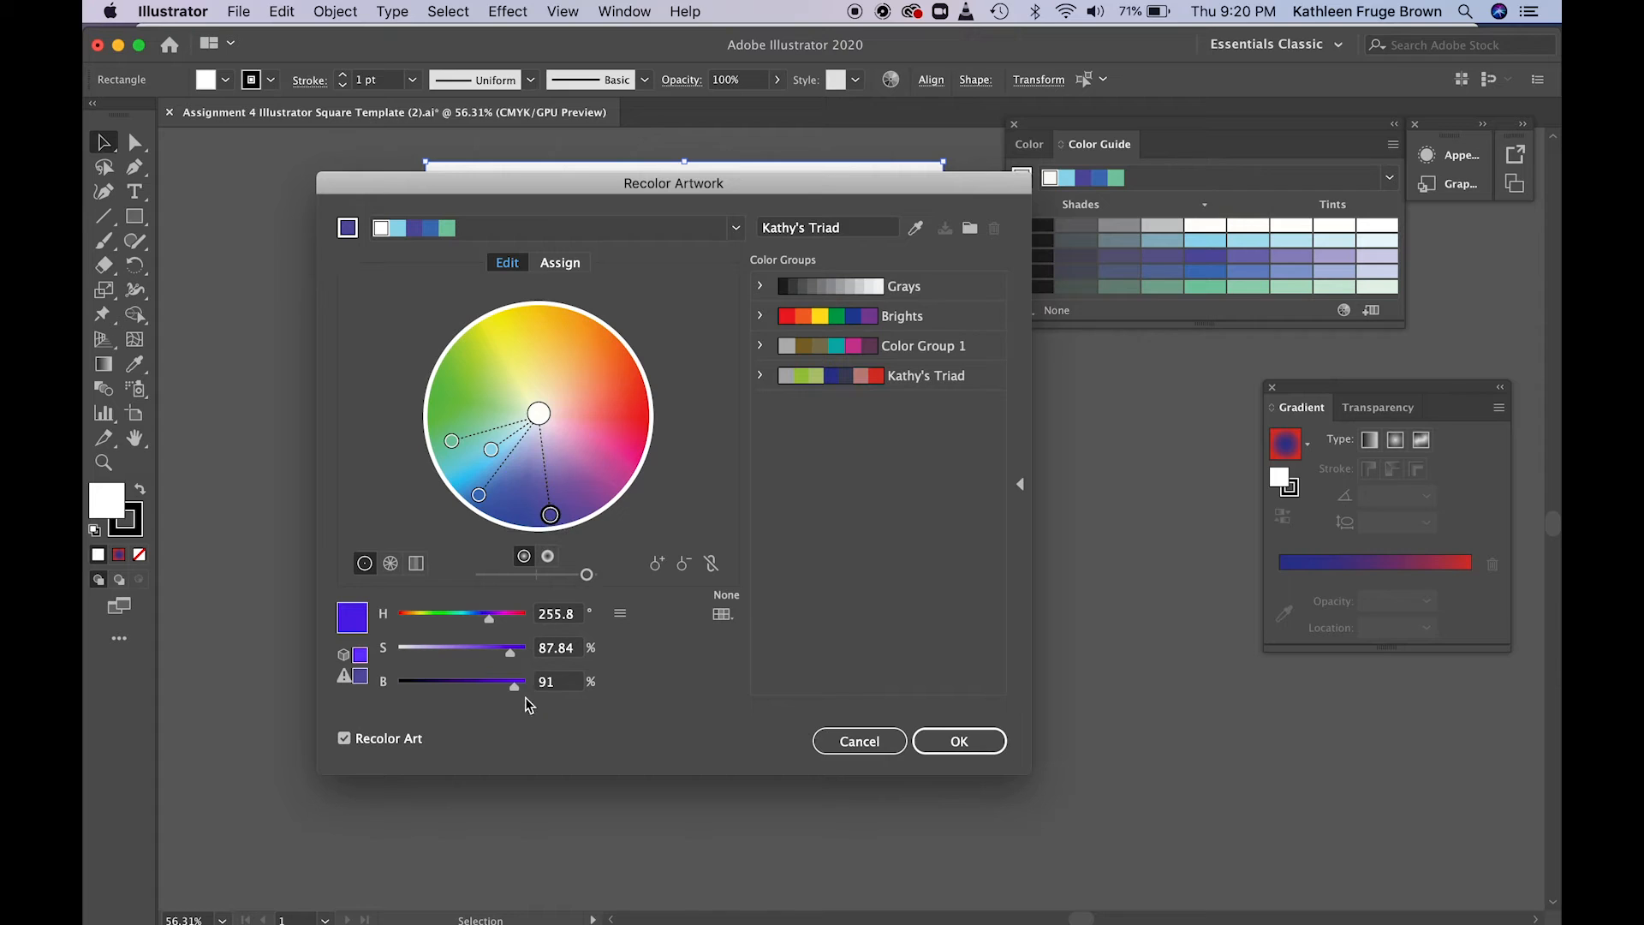
pyautogui.moveTo(512, 685)
pyautogui.mouseDown()
pyautogui.moveTo(435, 685)
pyautogui.moveTo(496, 686)
pyautogui.mouseUp()
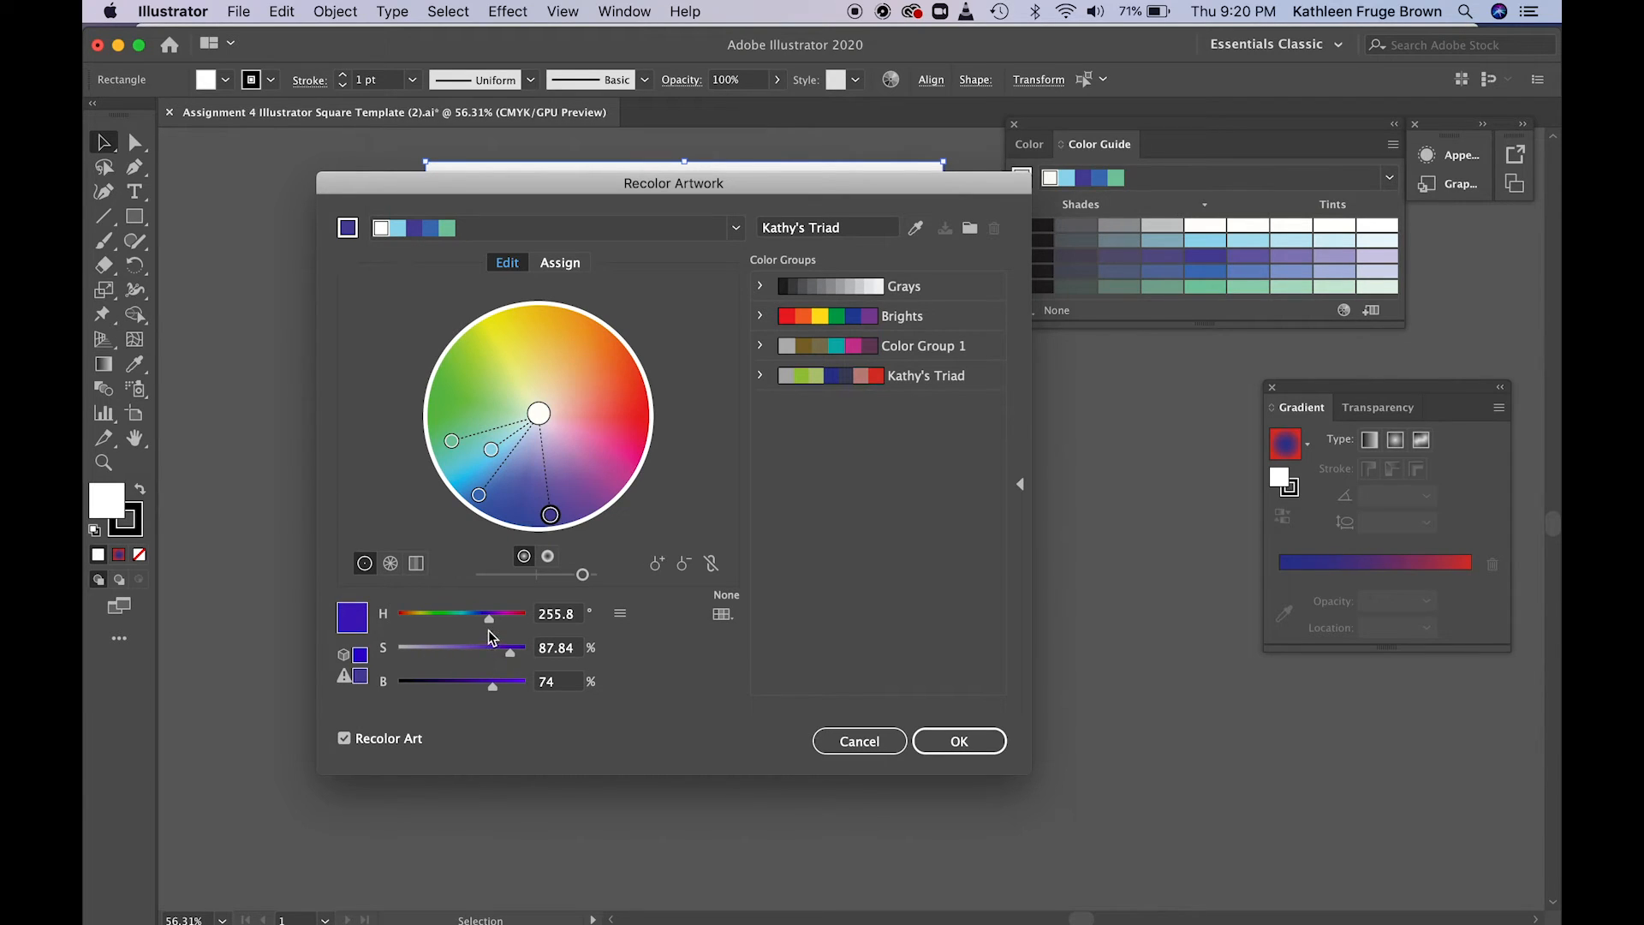
pyautogui.moveTo(490, 622)
pyautogui.mouseDown()
pyautogui.moveTo(410, 620)
pyautogui.moveTo(485, 619)
pyautogui.mouseUp()
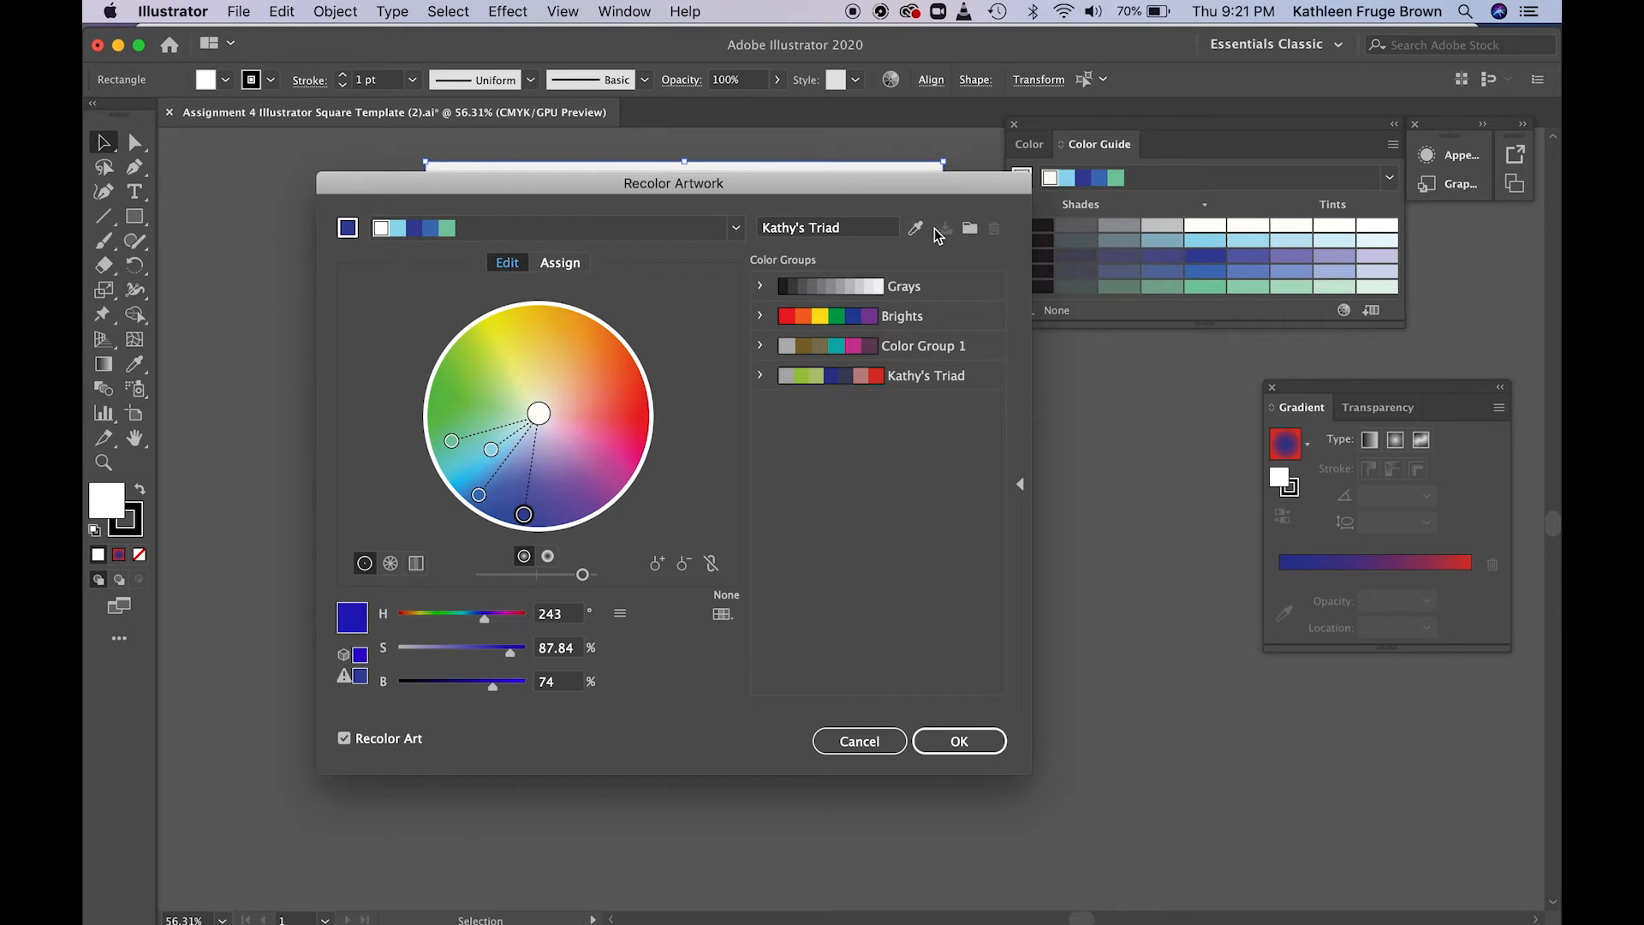
# - Save the edited colors as a new color group with "Analogous" replacing "Triad" in its name, and accept the swatch group changes
pyautogui.click(970, 230)
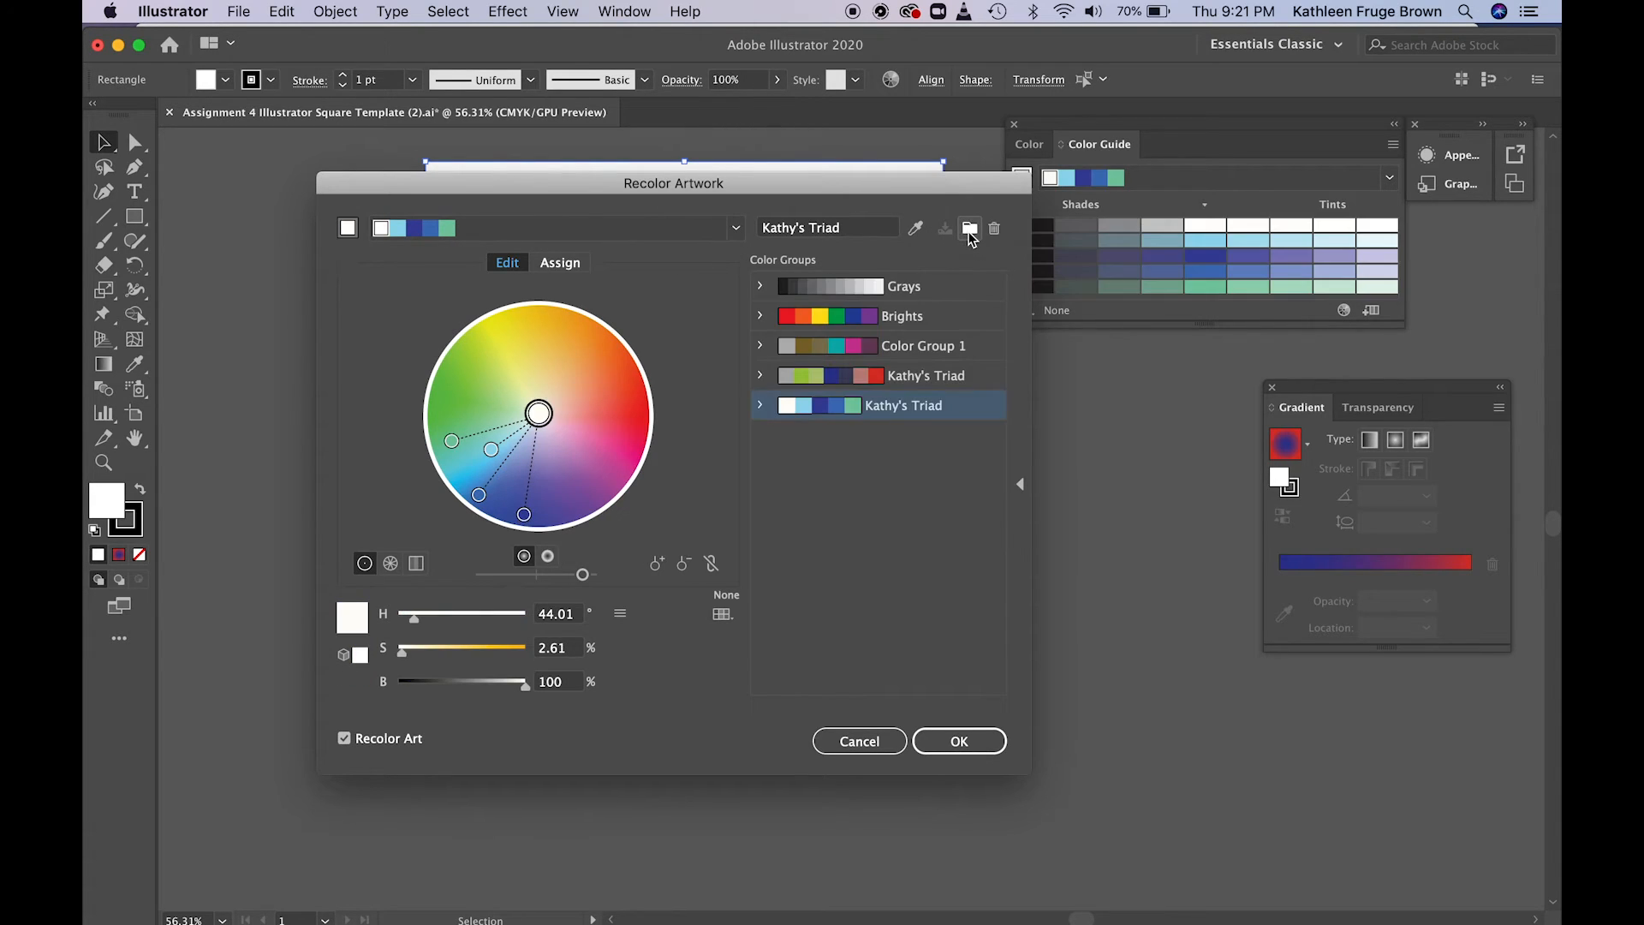
pyautogui.doubleClick(928, 404)
pyautogui.click(918, 405)
pyautogui.moveTo(917, 404); pyautogui.dragTo(942, 405)
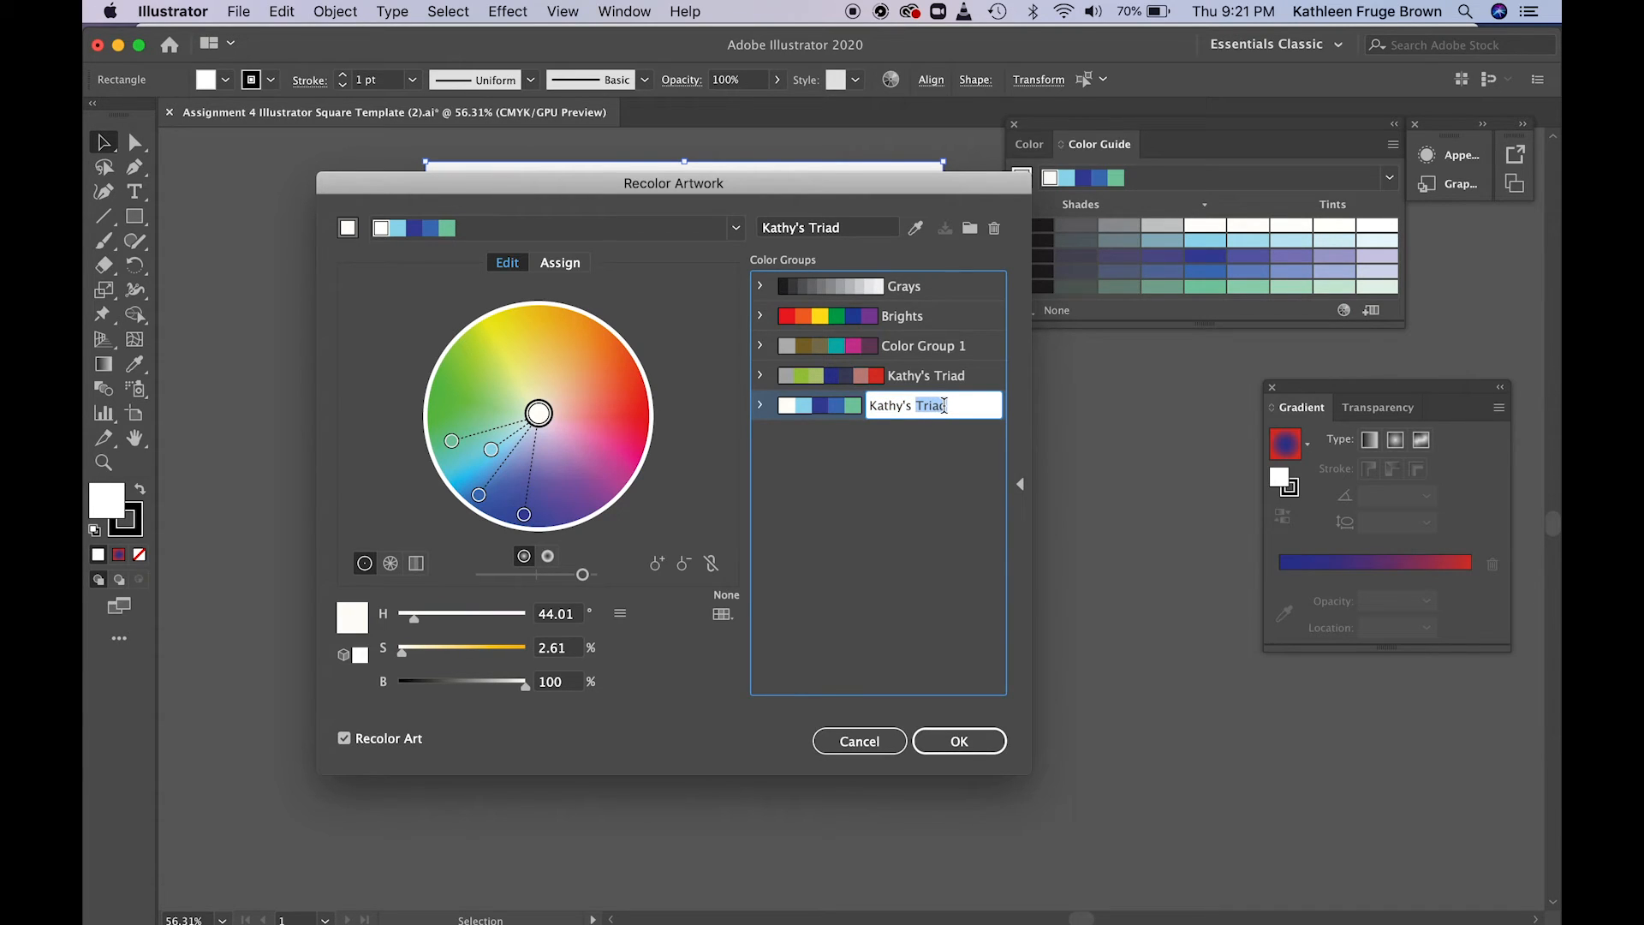
pyautogui.write('A')
pyautogui.click(944, 742)
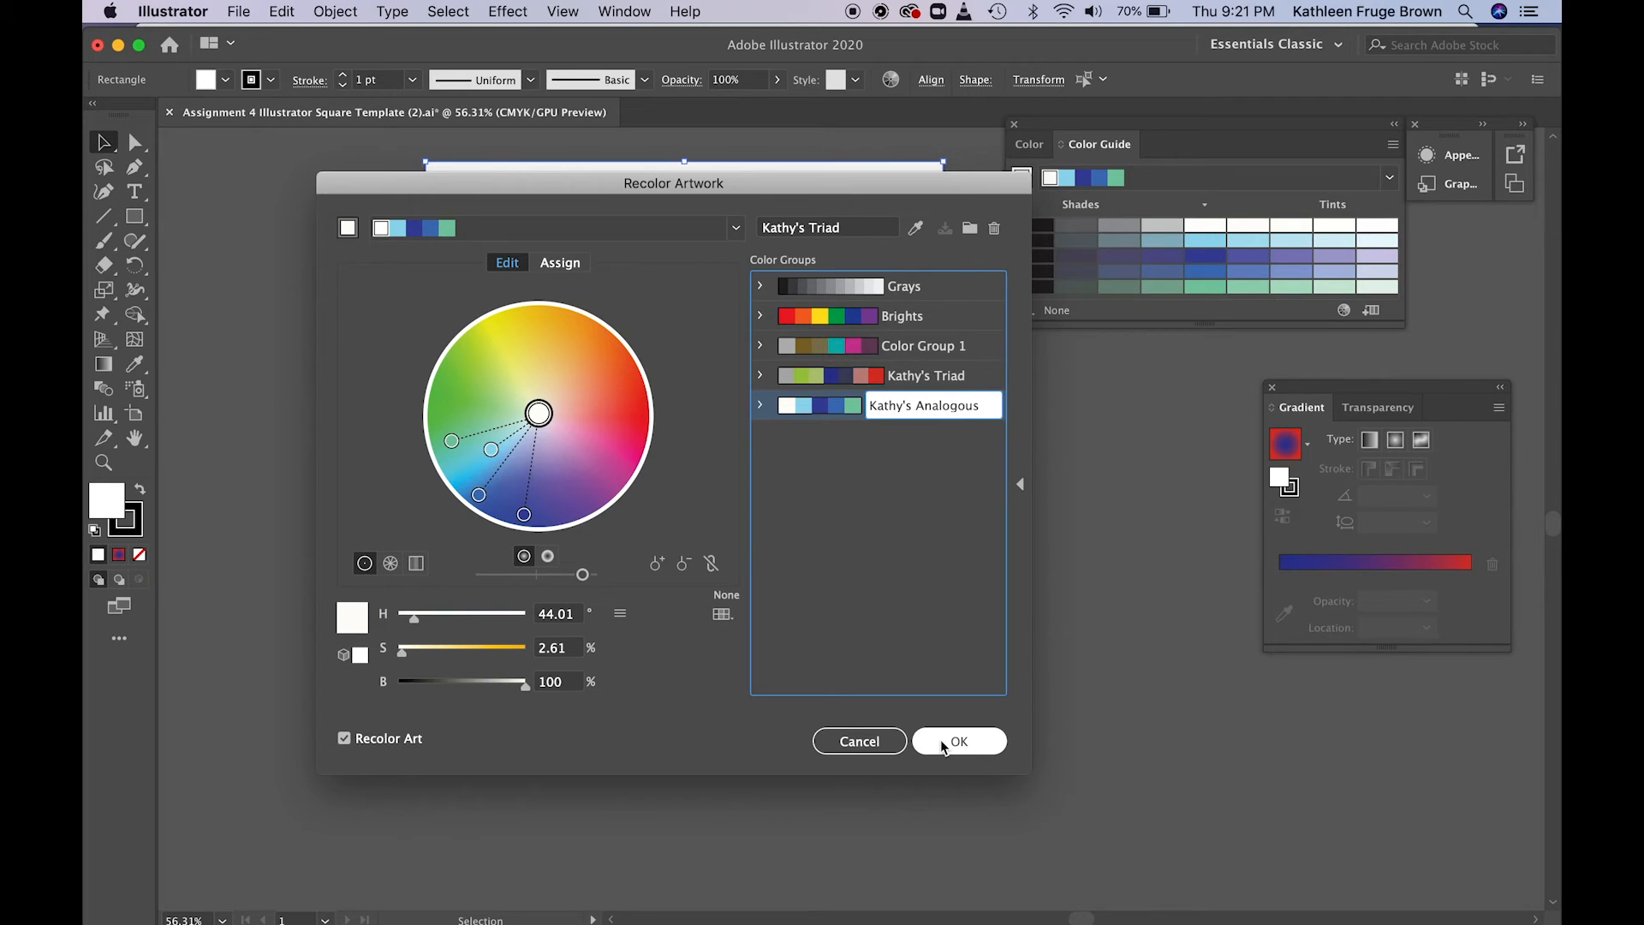
pyautogui.click(942, 741)
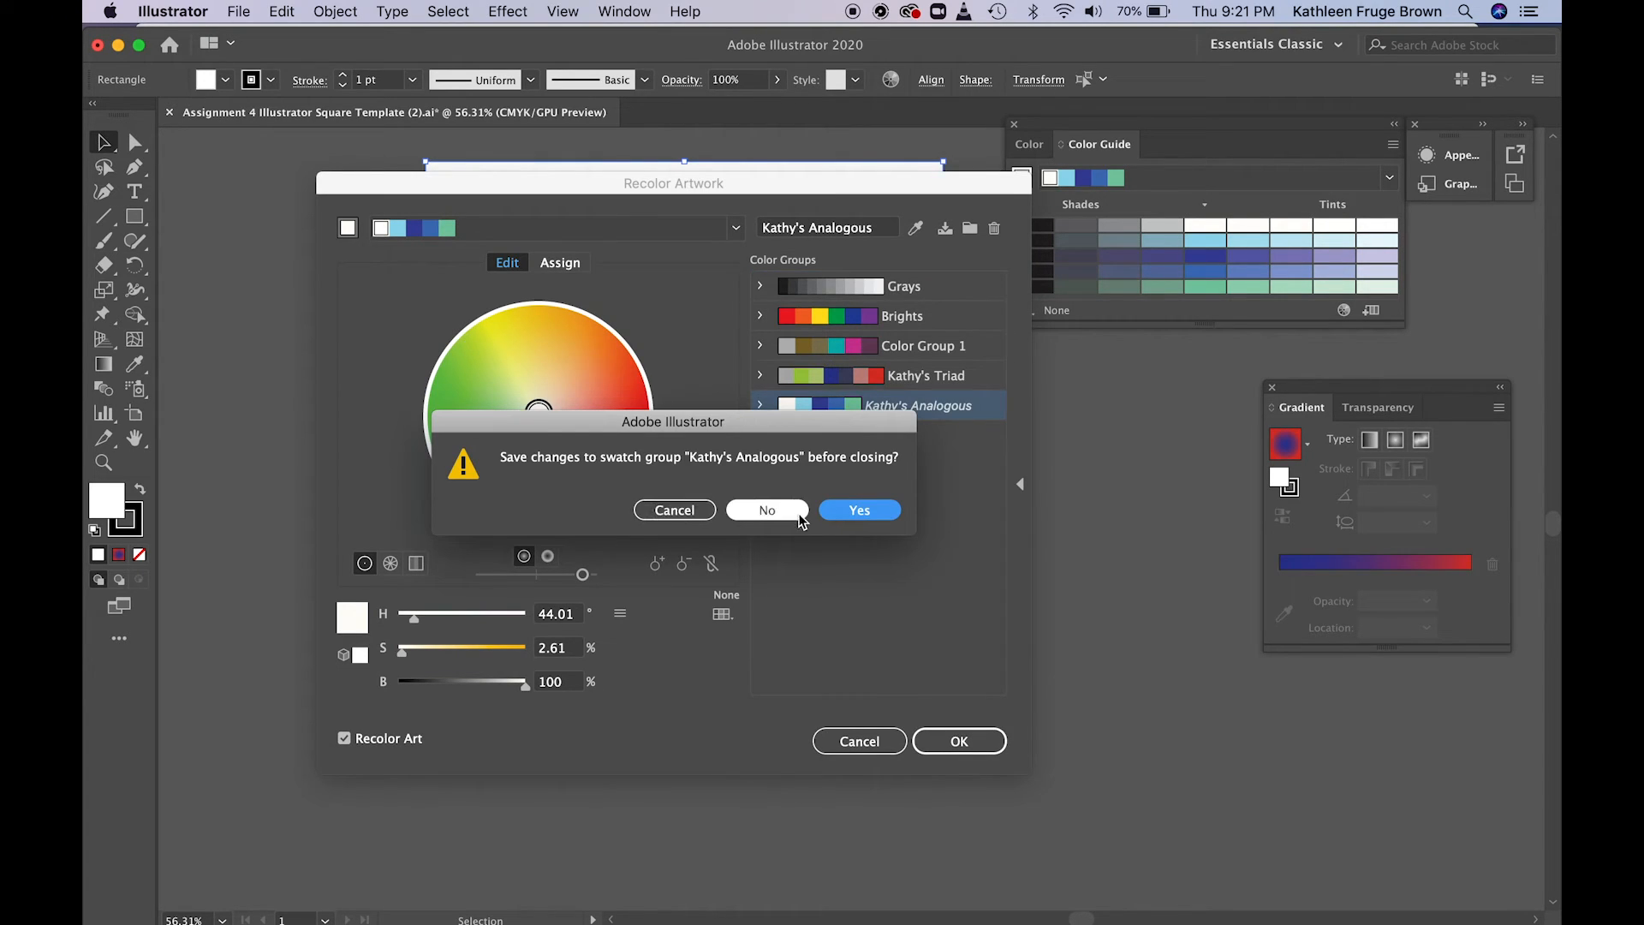
pyautogui.click(853, 510)
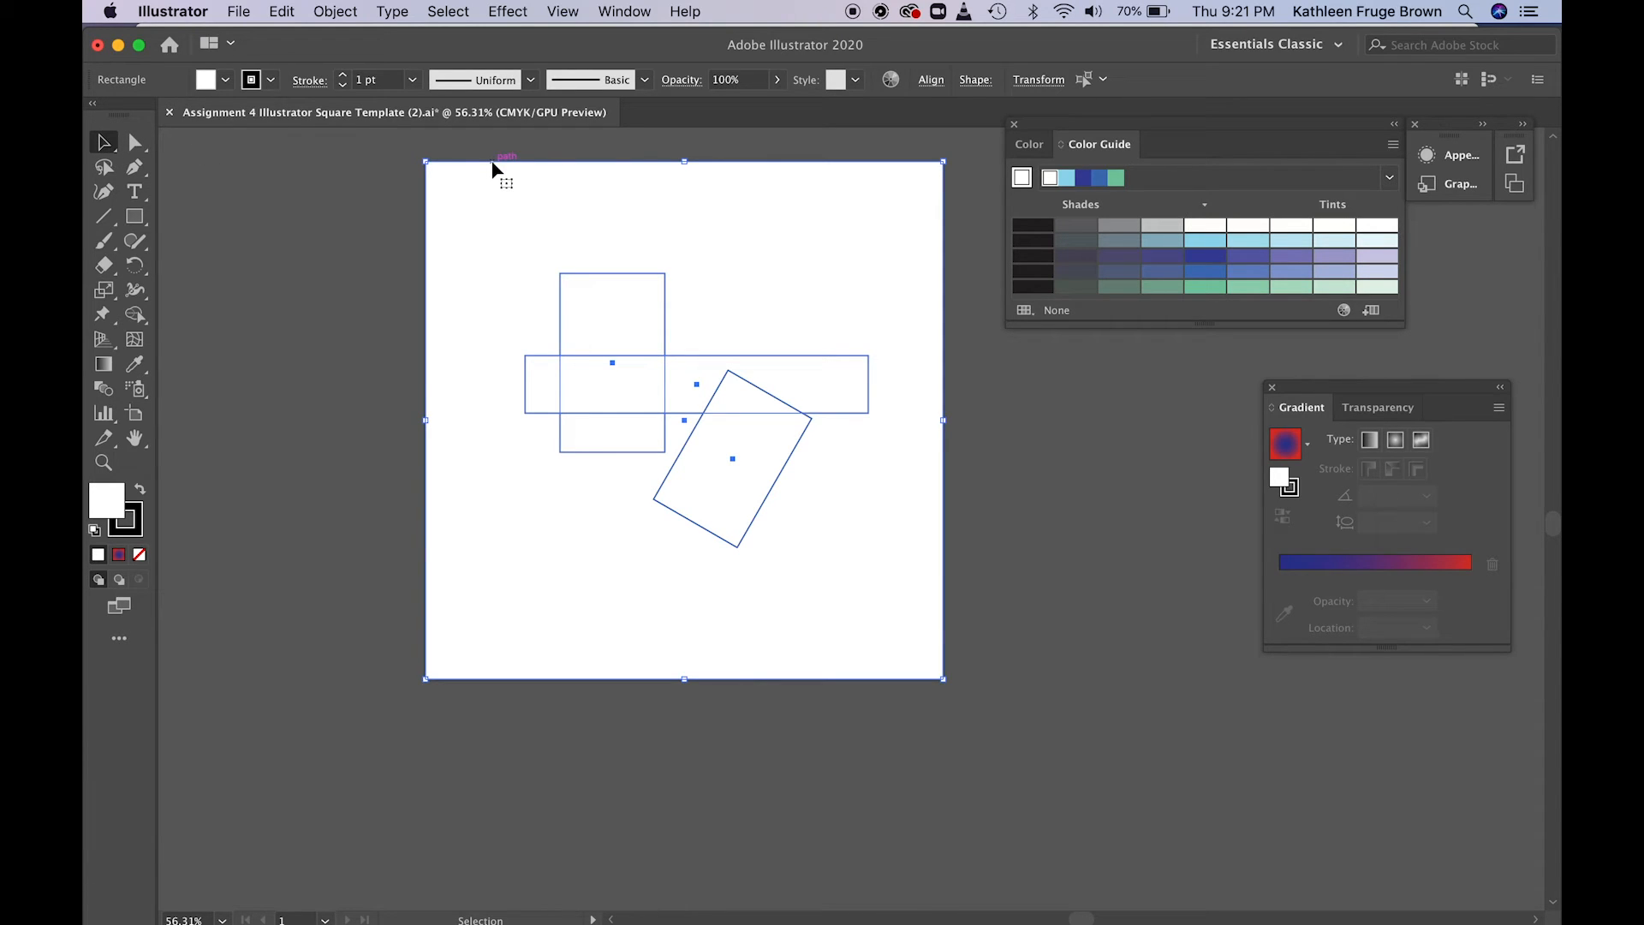
# - Select only the background square and fill it with a linear gradient
pyautogui.click(1015, 501)
pyautogui.click(945, 472)
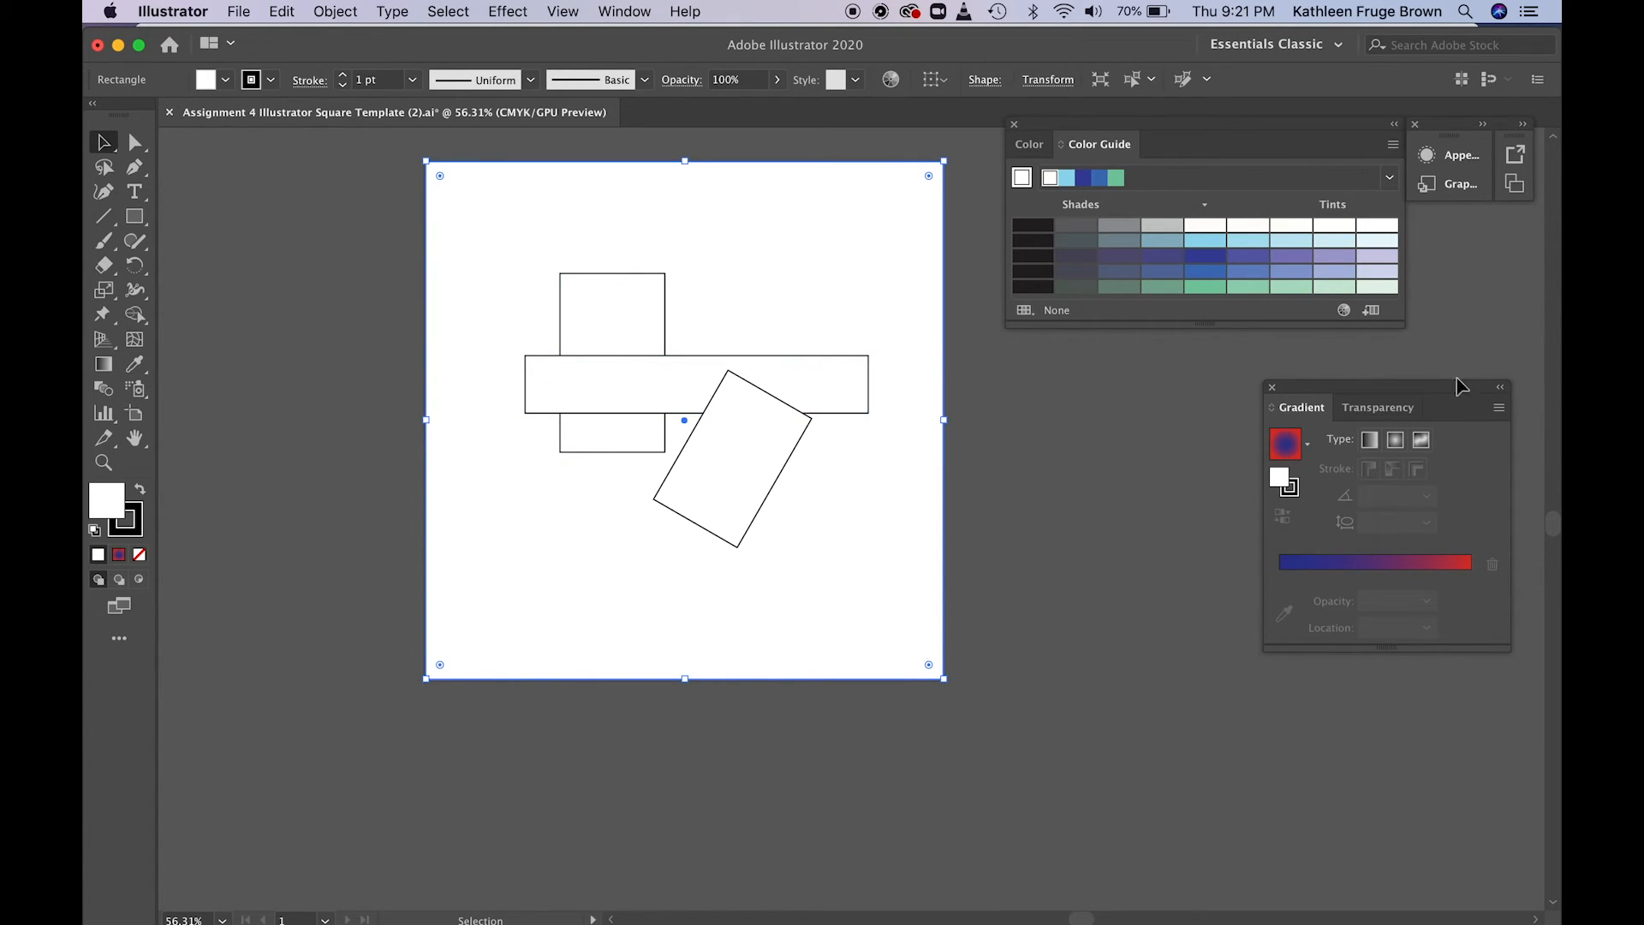
pyautogui.moveTo(1450, 393); pyautogui.dragTo(1253, 370)
pyautogui.moveTo(1234, 370); pyautogui.dragTo(1214, 370)
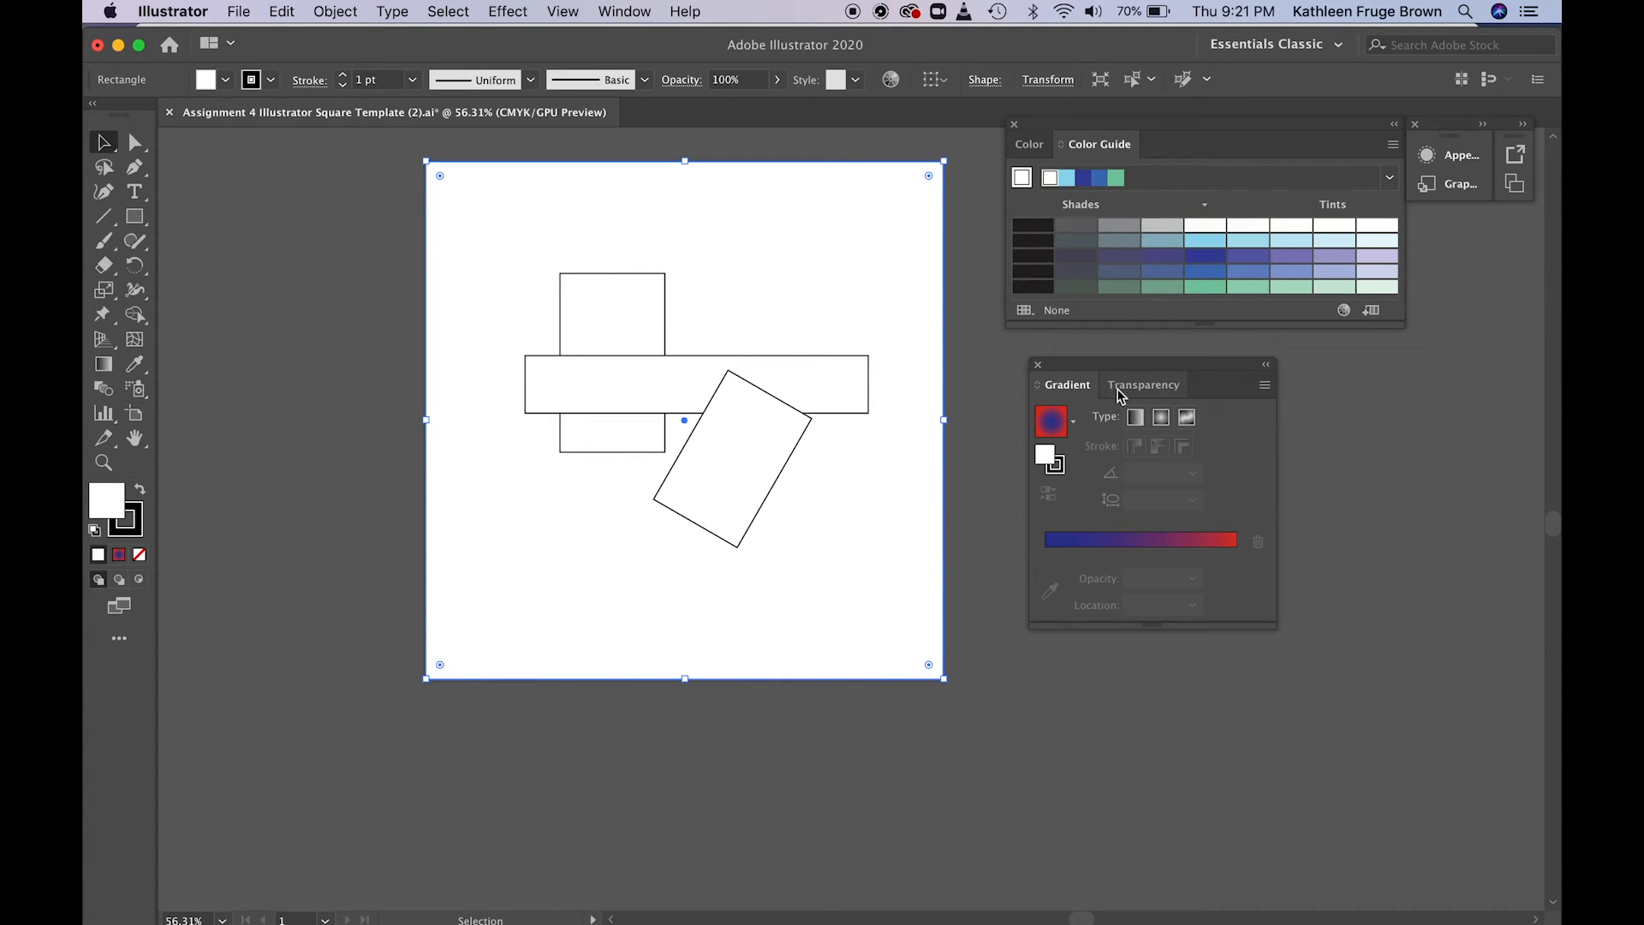
pyautogui.click(1136, 419)
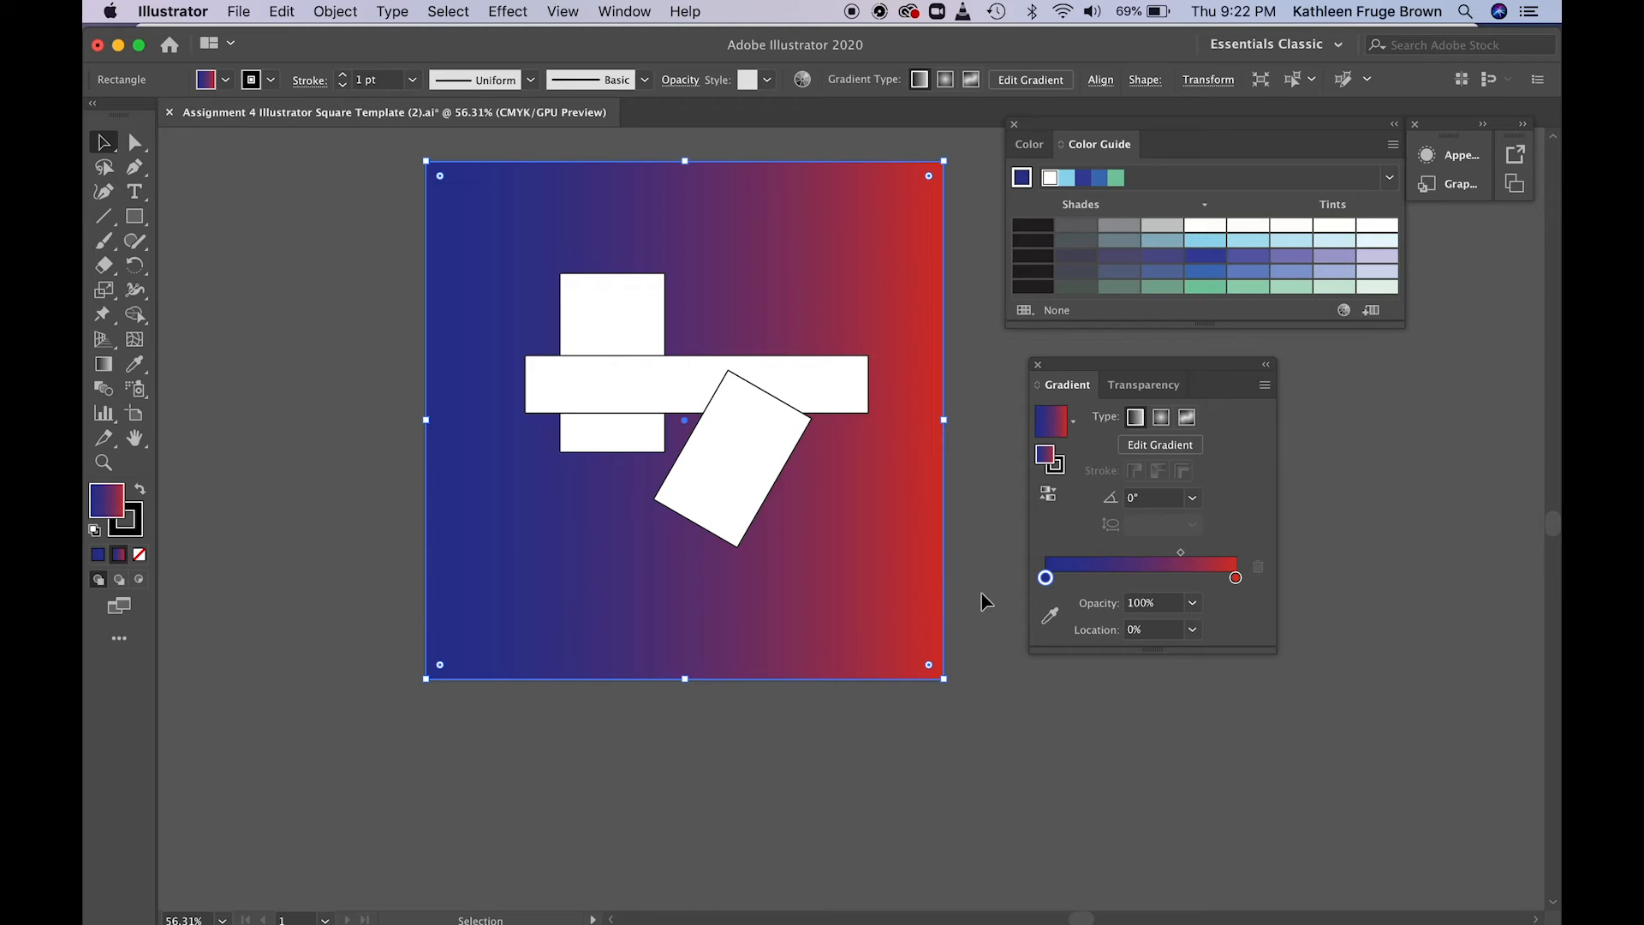
# - Recolor the background gradient from the analogous color group, with light blue at the start and dark violet-blue at the end
pyautogui.doubleClick(1236, 578)
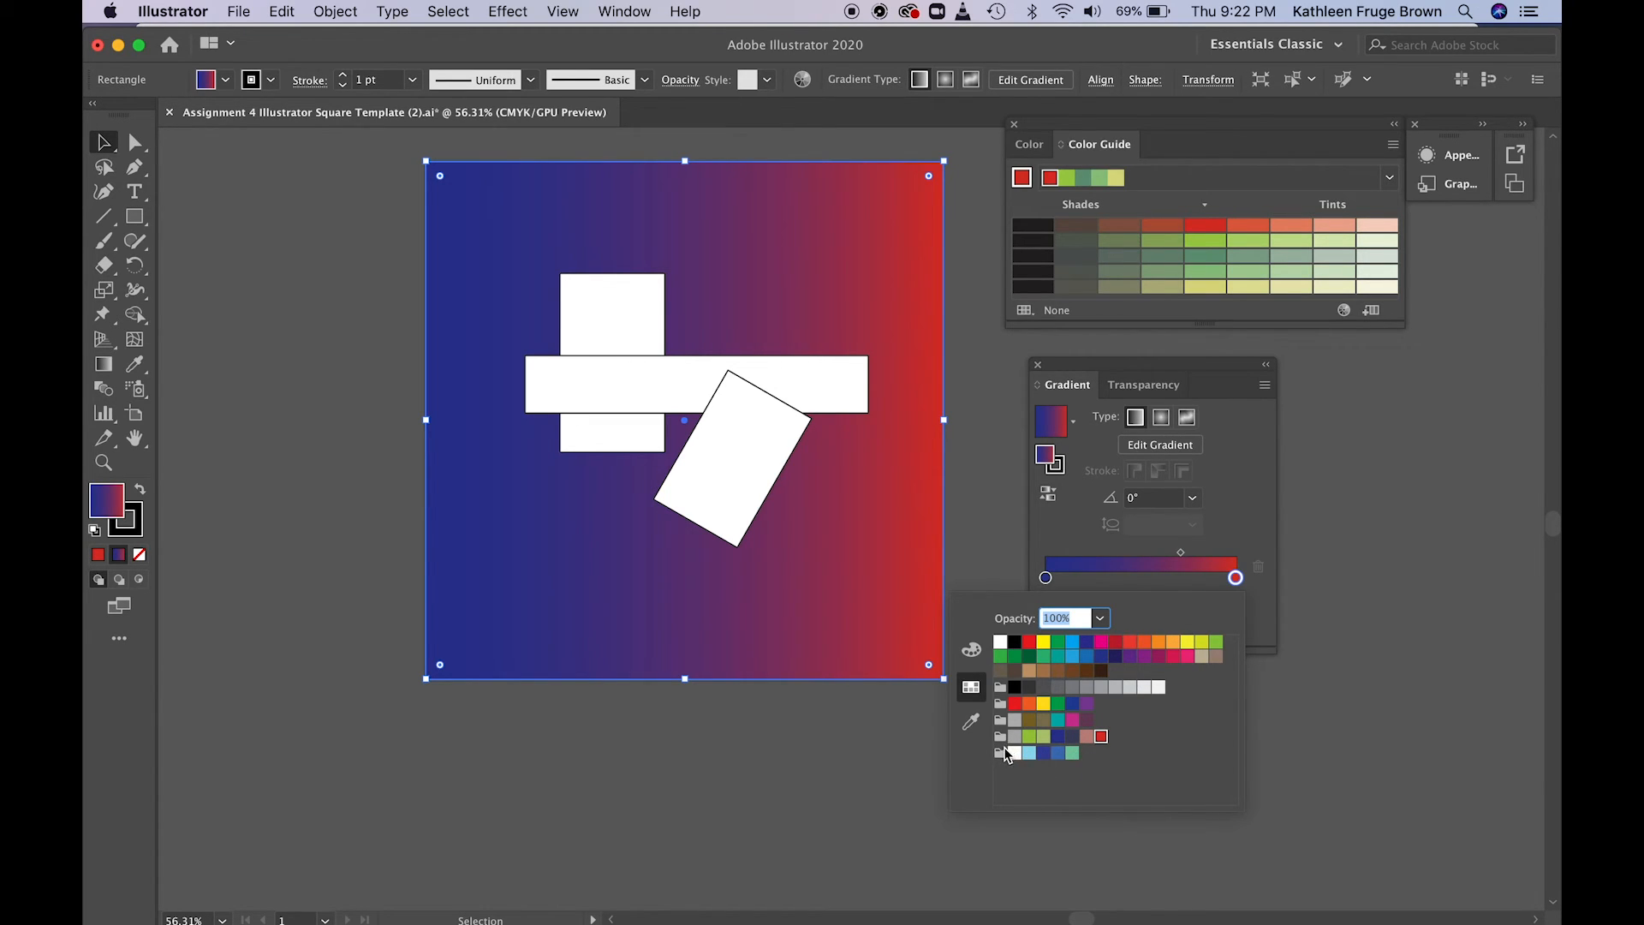
pyautogui.click(1044, 754)
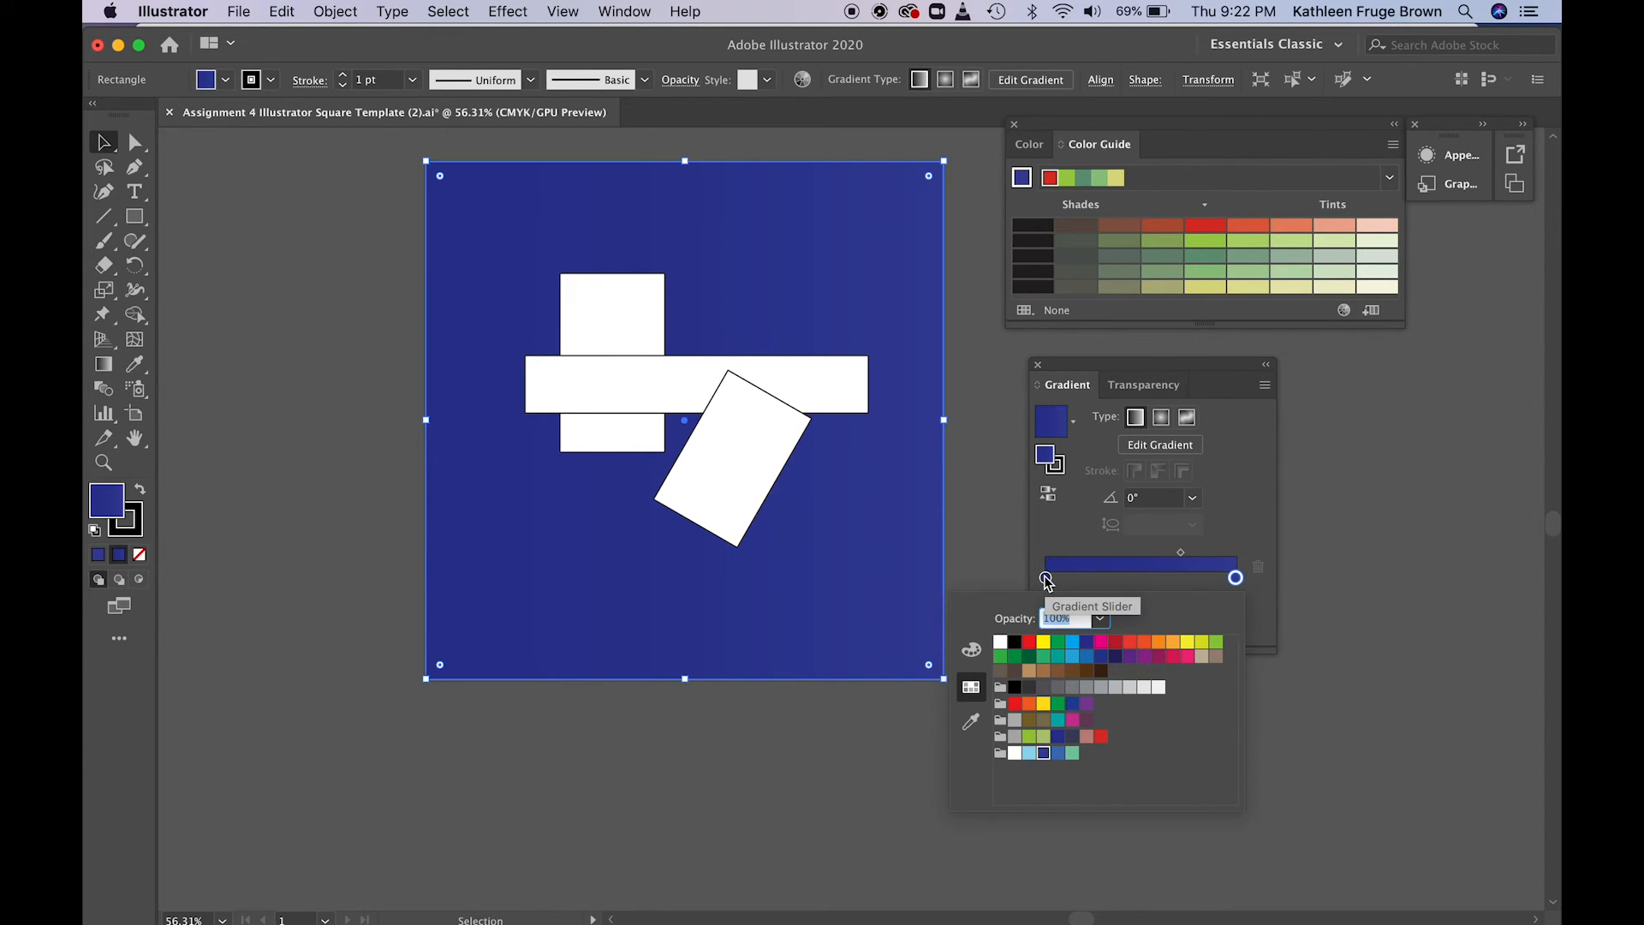
pyautogui.click(1044, 579)
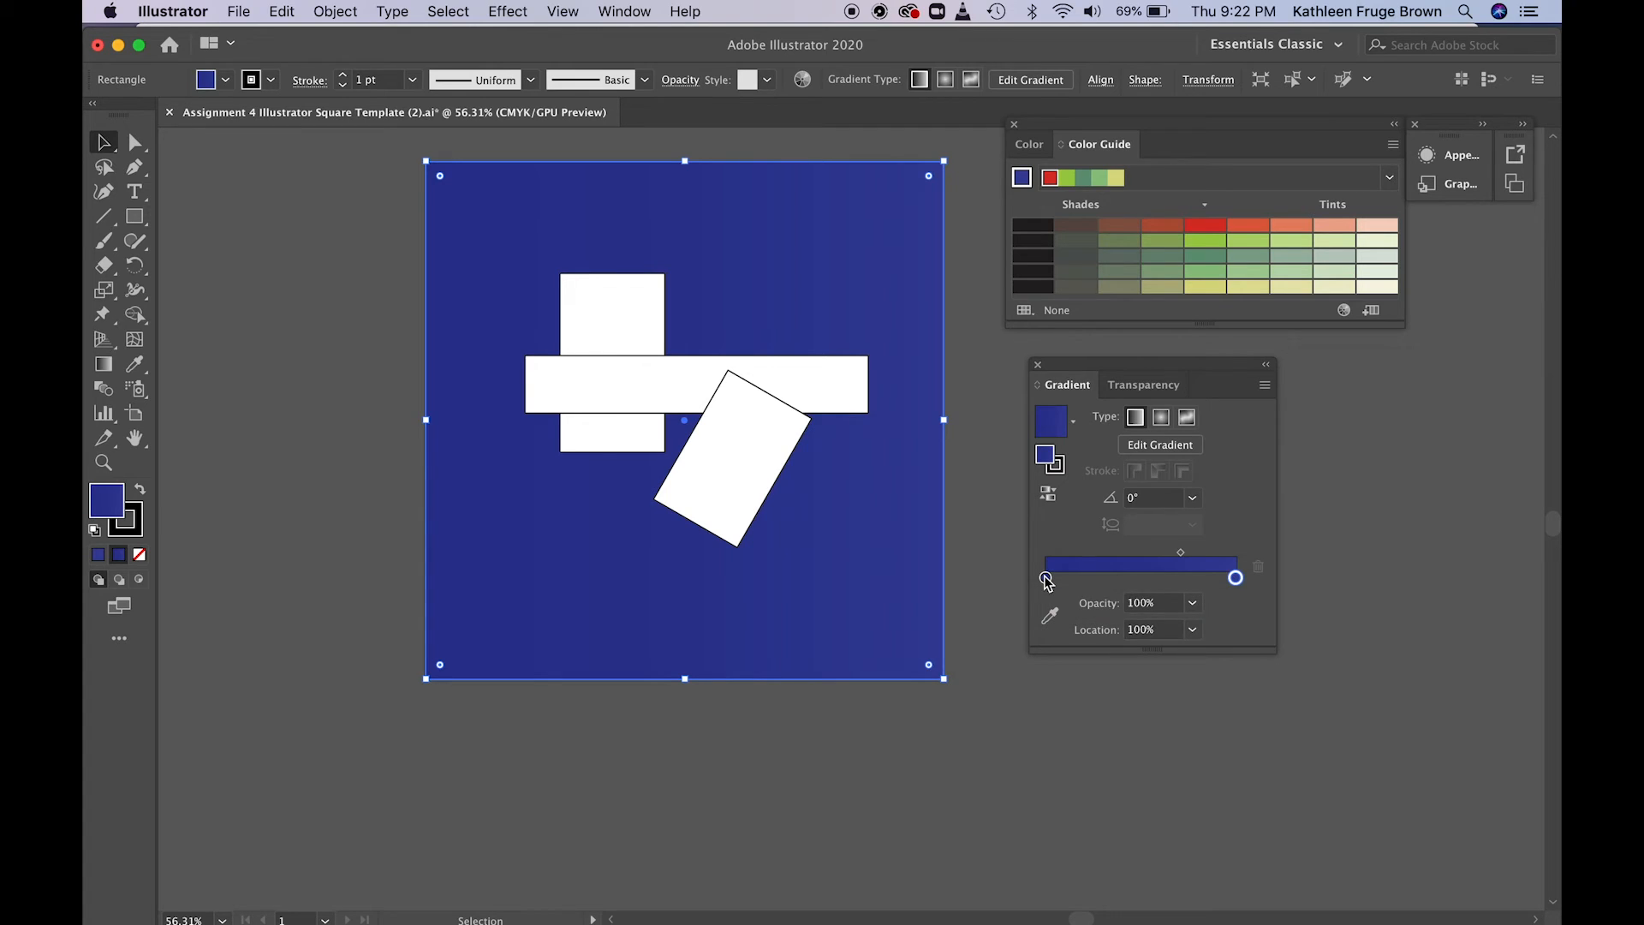
pyautogui.doubleClick(1046, 579)
pyautogui.click(1027, 757)
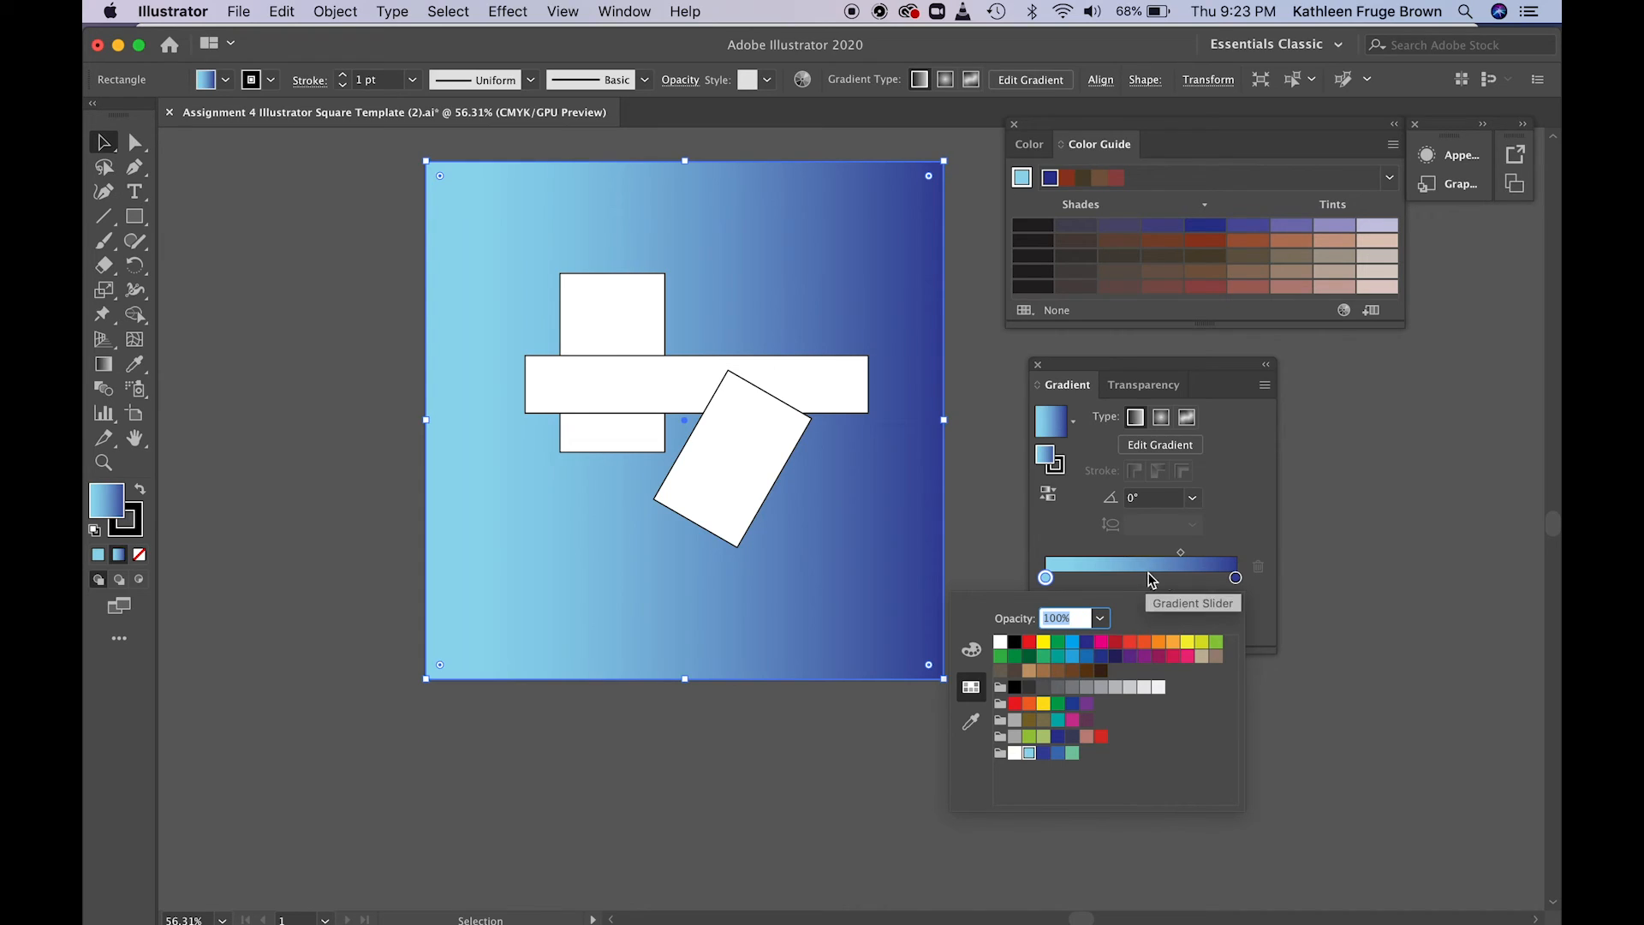
pyautogui.click(1237, 580)
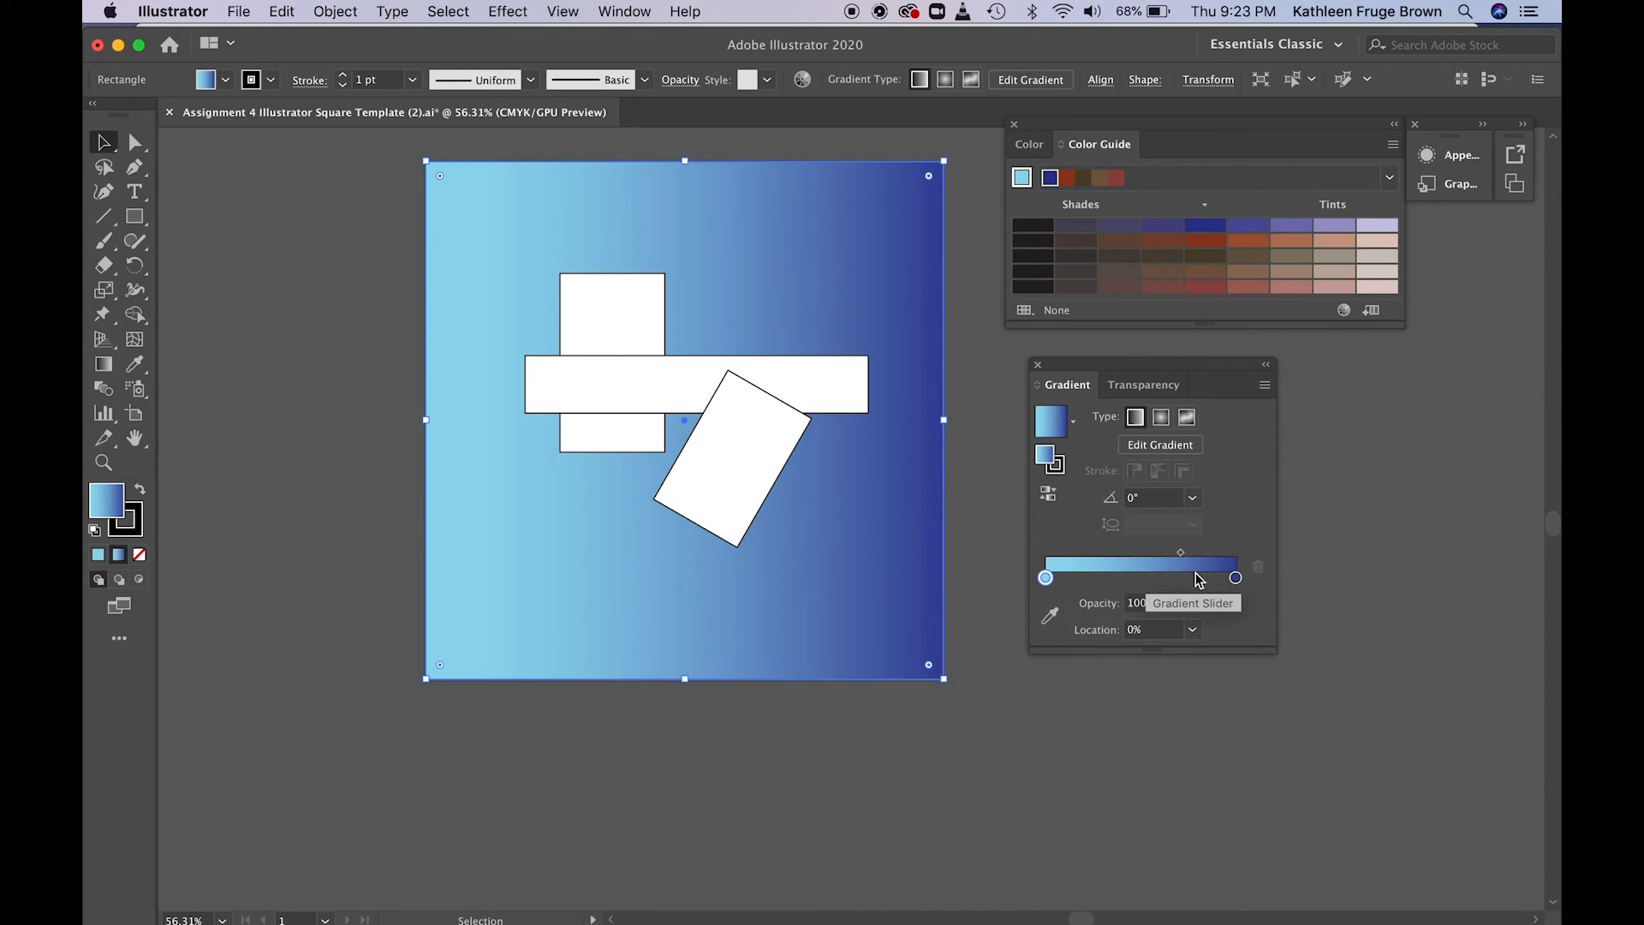
# - Move the dark blue gradient stop to about 52% and add a black stop at about 98%
pyautogui.moveTo(1238, 583); pyautogui.dragTo(1146, 583)
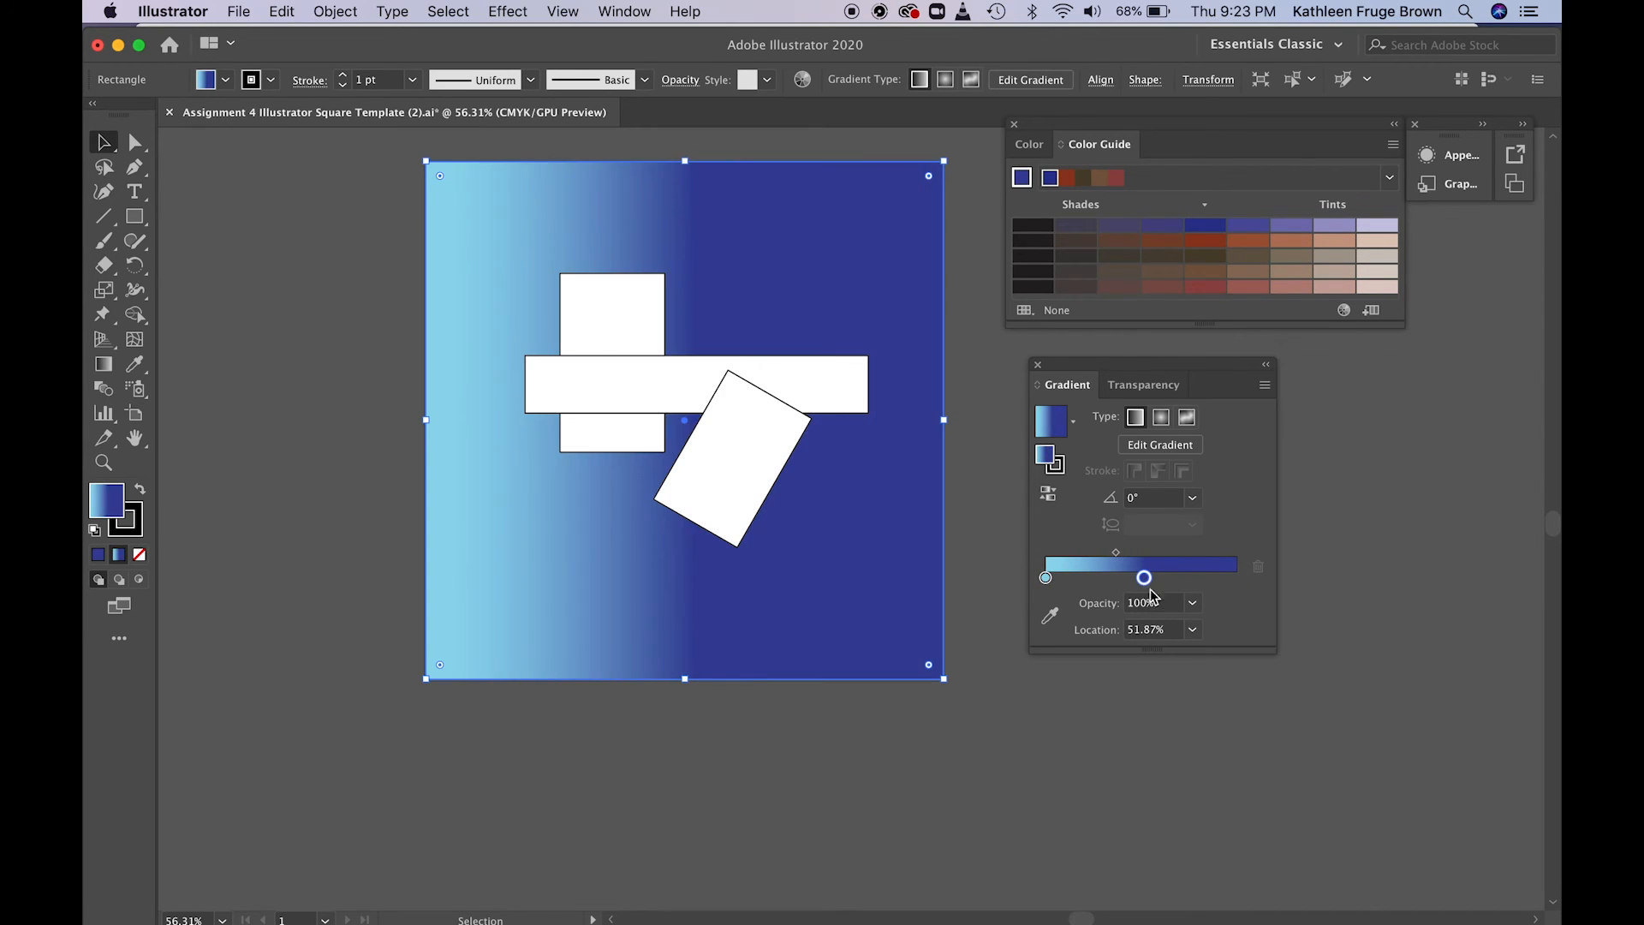
pyautogui.click(1234, 580)
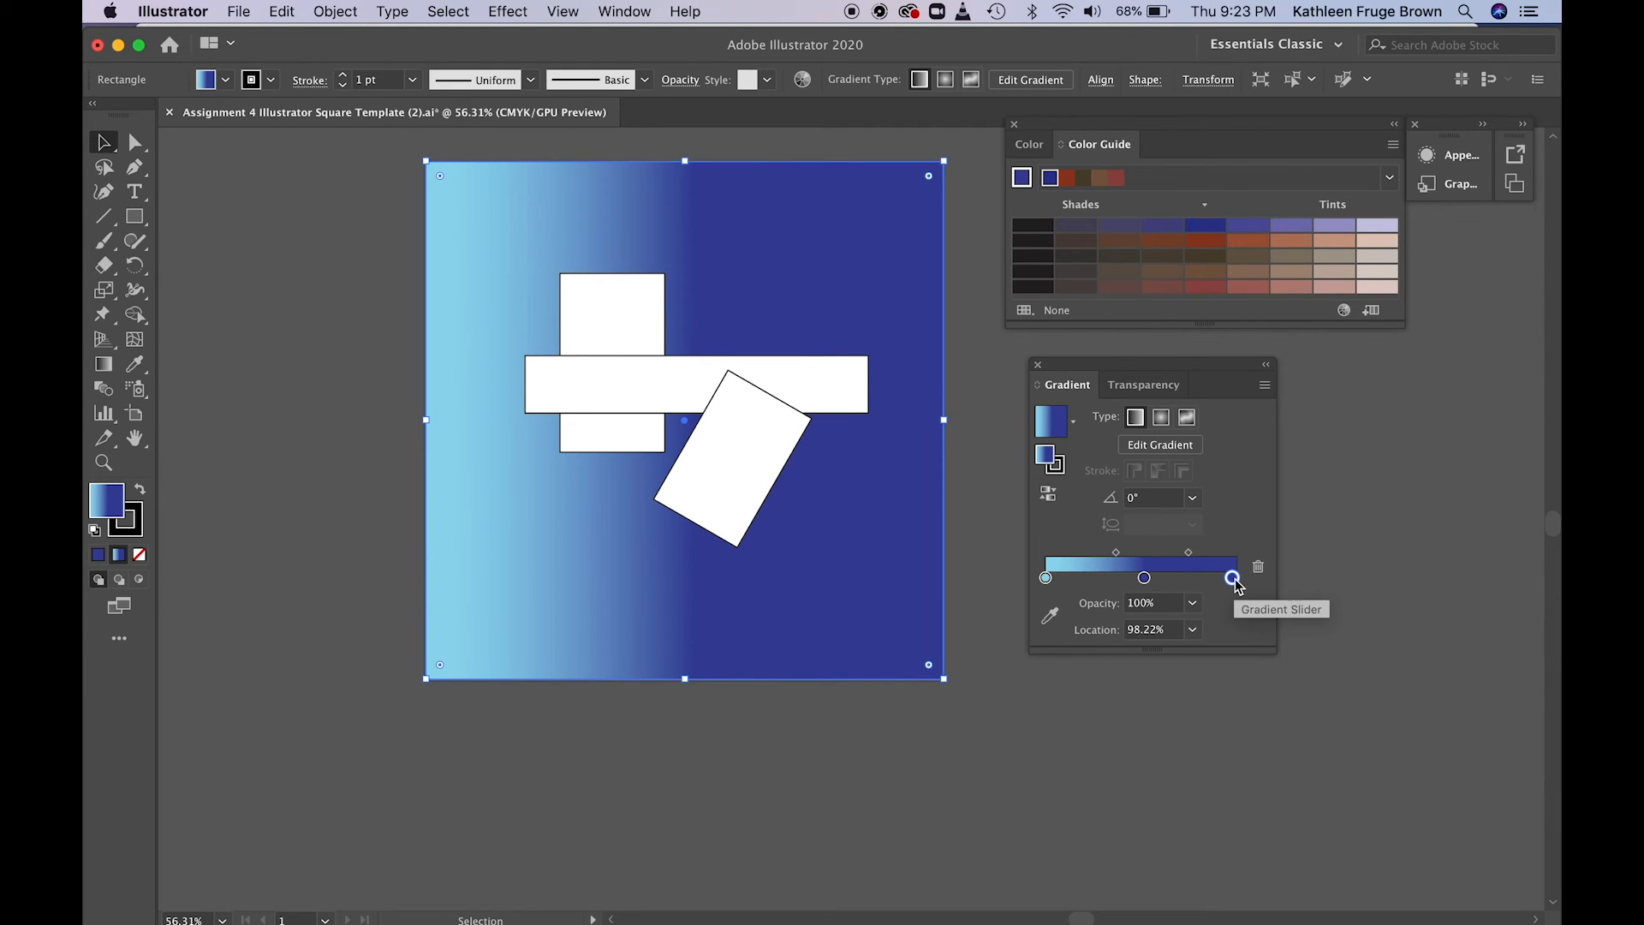
pyautogui.doubleClick(1233, 578)
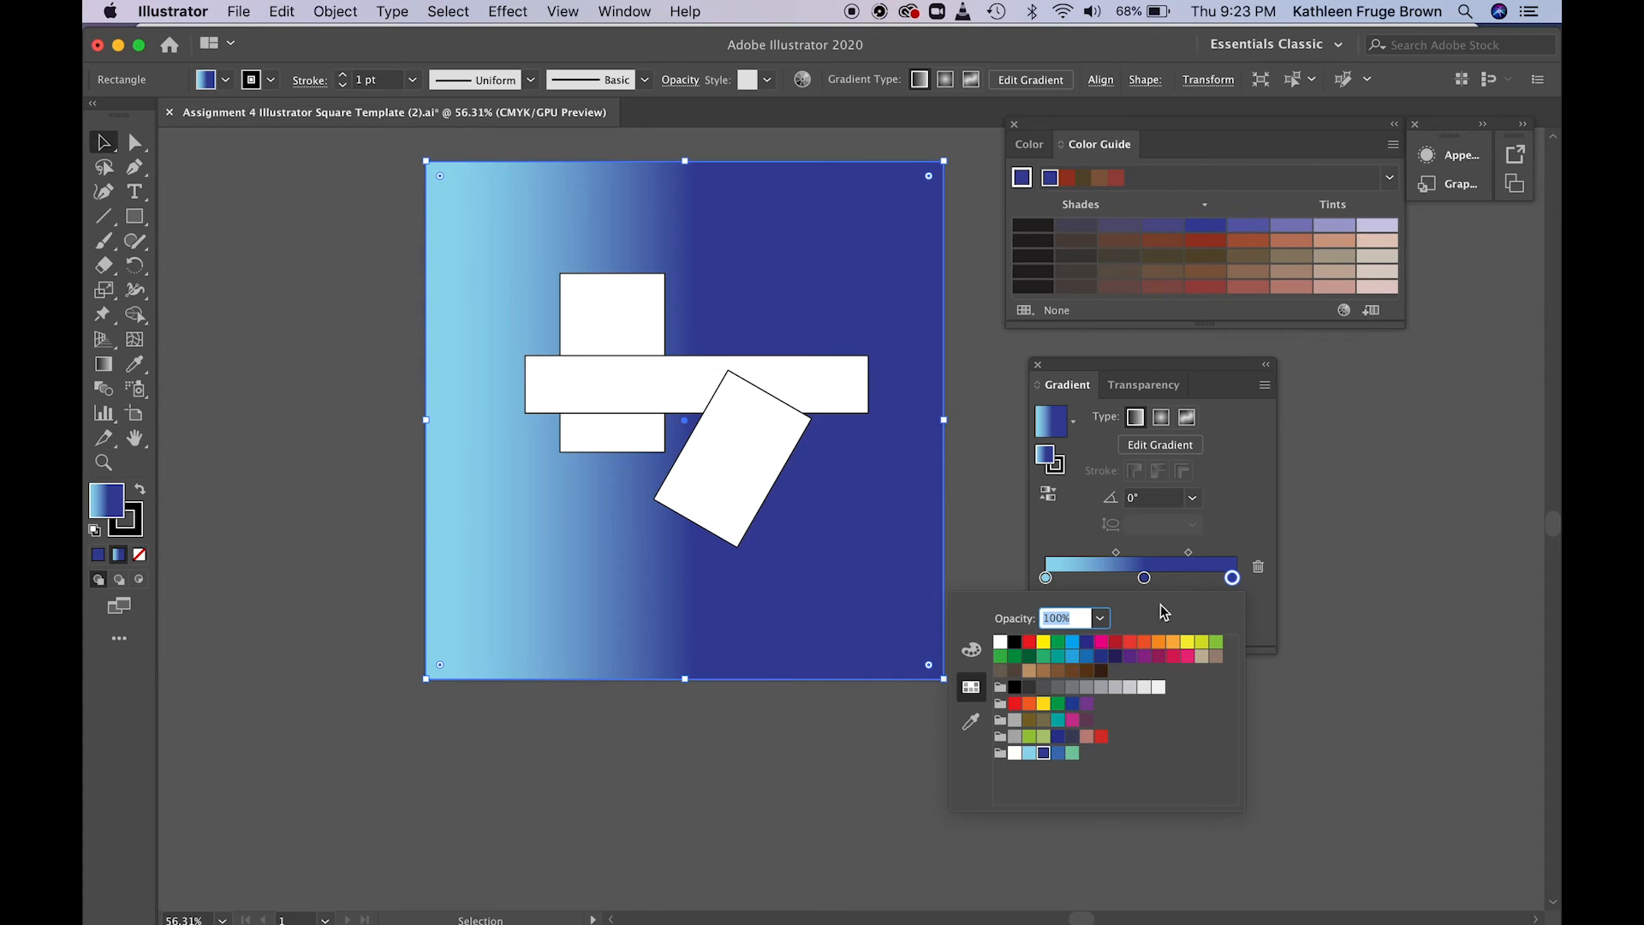
pyautogui.click(1016, 644)
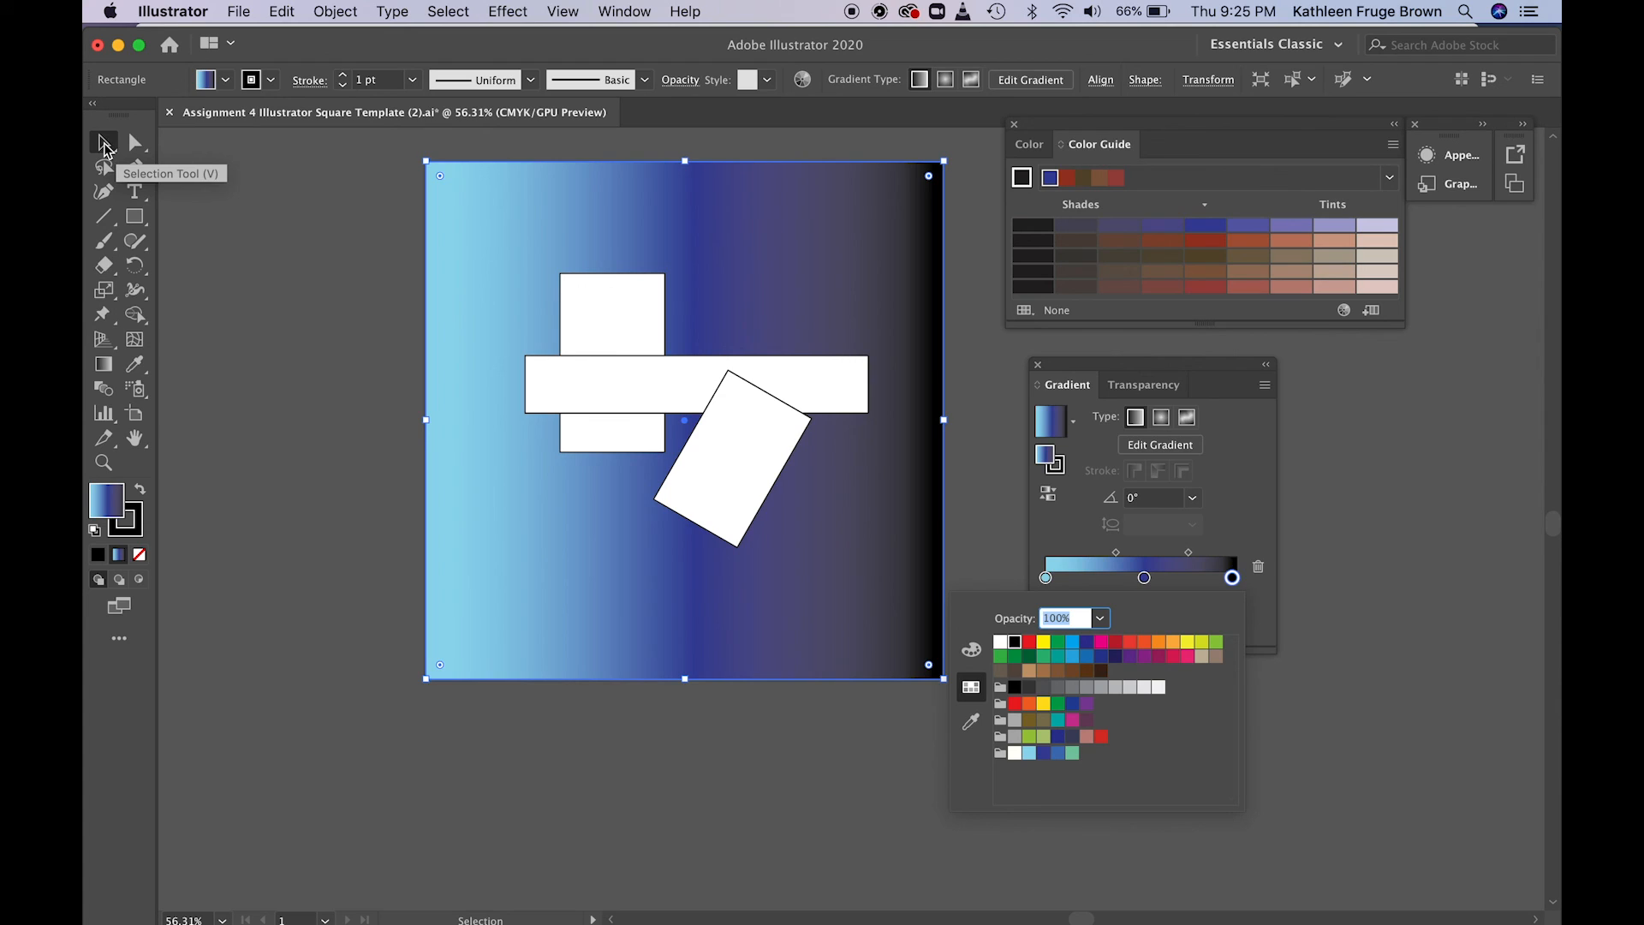
pyautogui.click(854, 13)
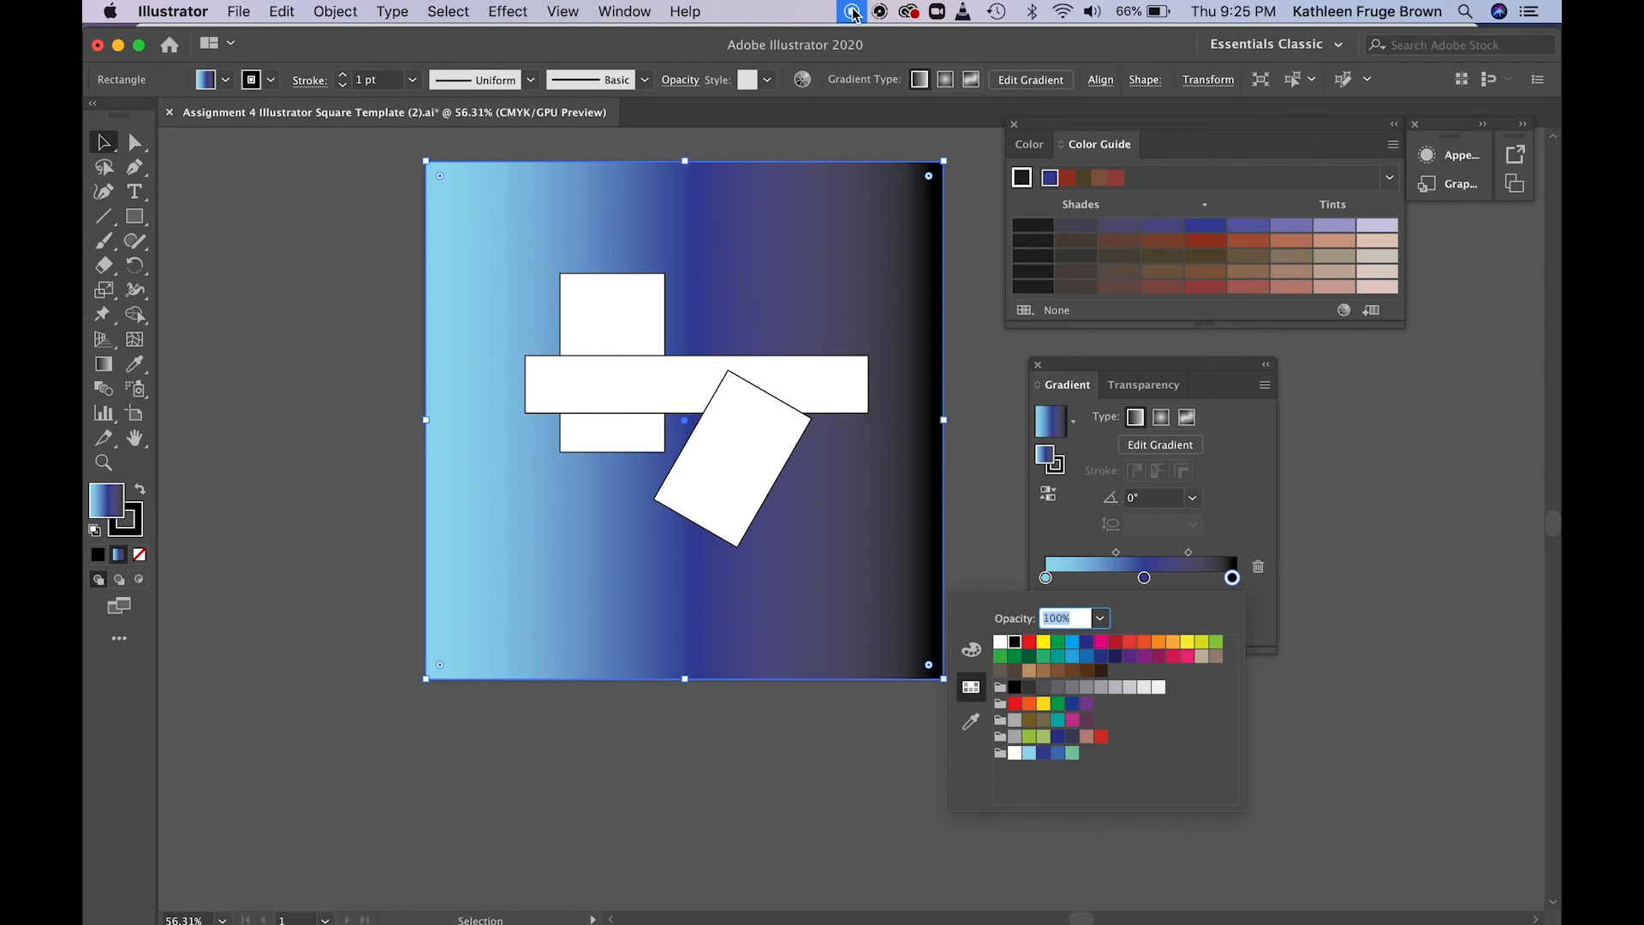